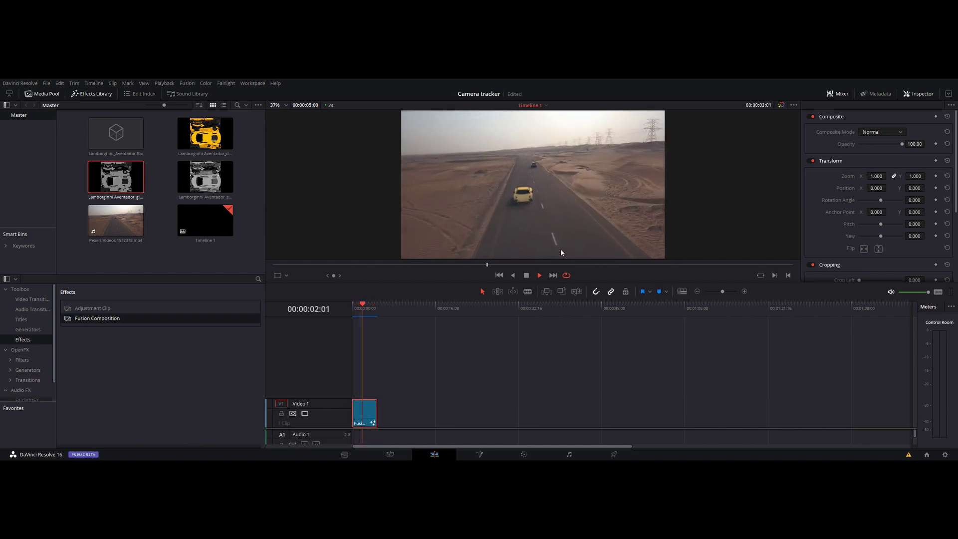
Select the Pexels Videos 1572378.mp4 desert road clip in the Media Pool
{"action": "left_click", "coordinate": [138, 226]}
Preview the drone clip in the Source viewer up to 00:00:07:13, then go to the Fusion page
{"action": "double_click", "coordinate": [139, 226]}
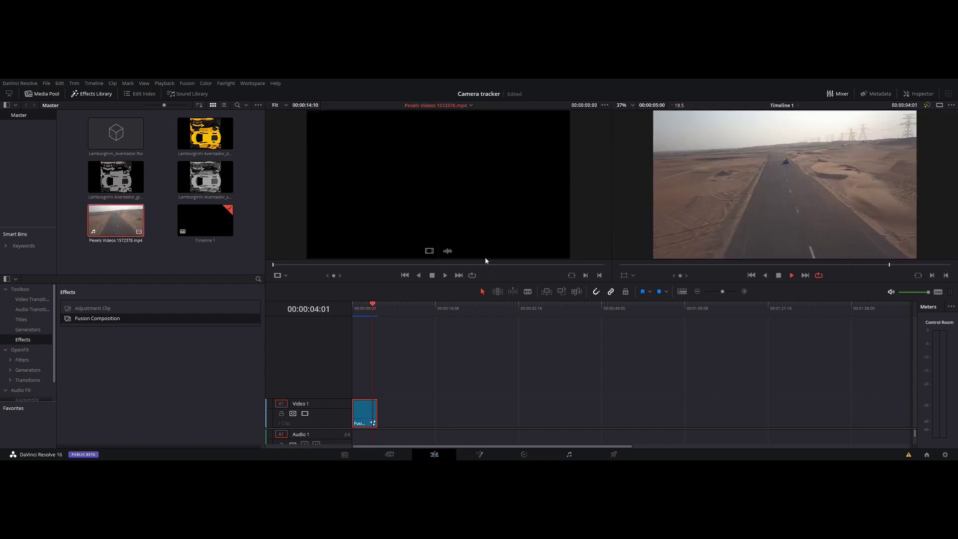
{"action": "left_click", "coordinate": [446, 276]}
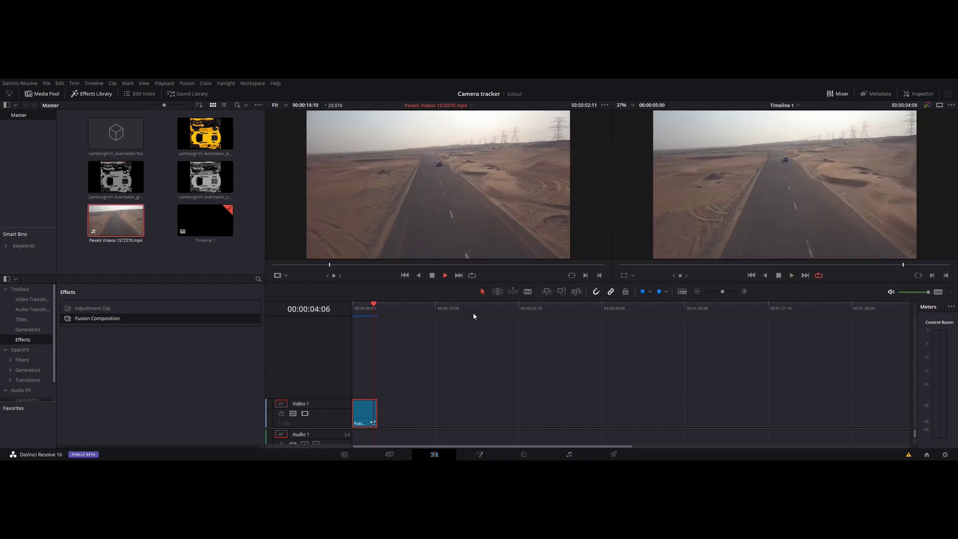
{"action": "left_click", "coordinate": [433, 276]}
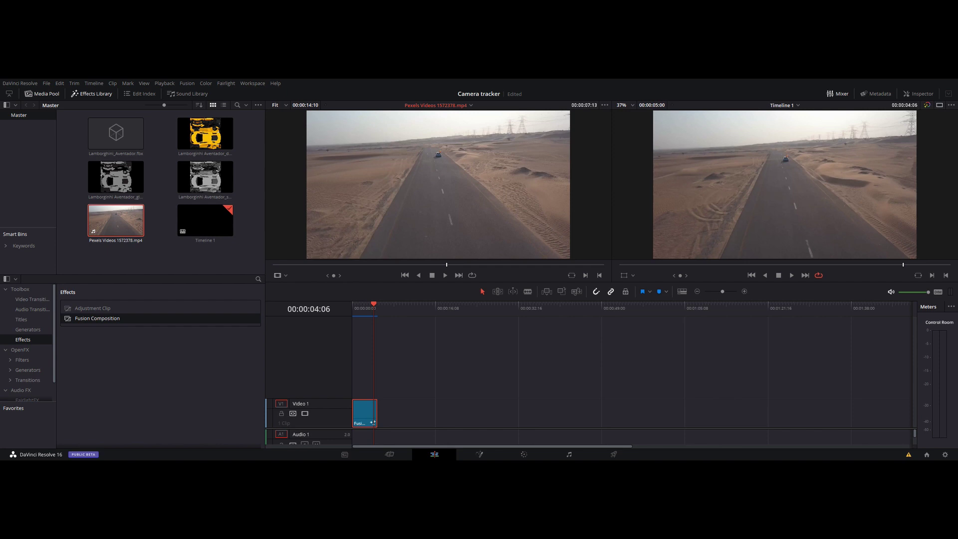
{"action": "left_click", "coordinate": [478, 455]}
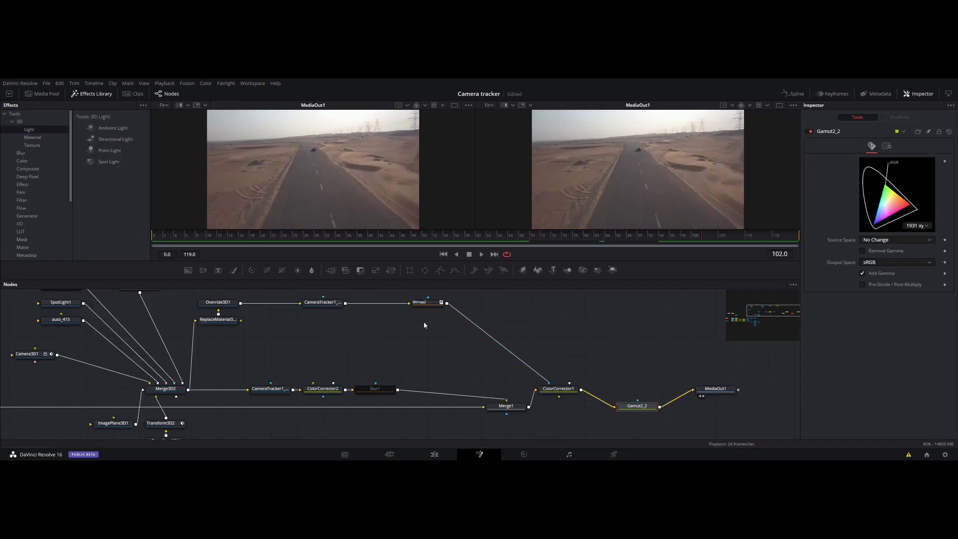
Move the MediaIn1 node further left of Gamut1 in the node tree
{"action": "scroll", "coordinate": [396, 339], "scroll_direction": "down", "scroll_amount": 5}
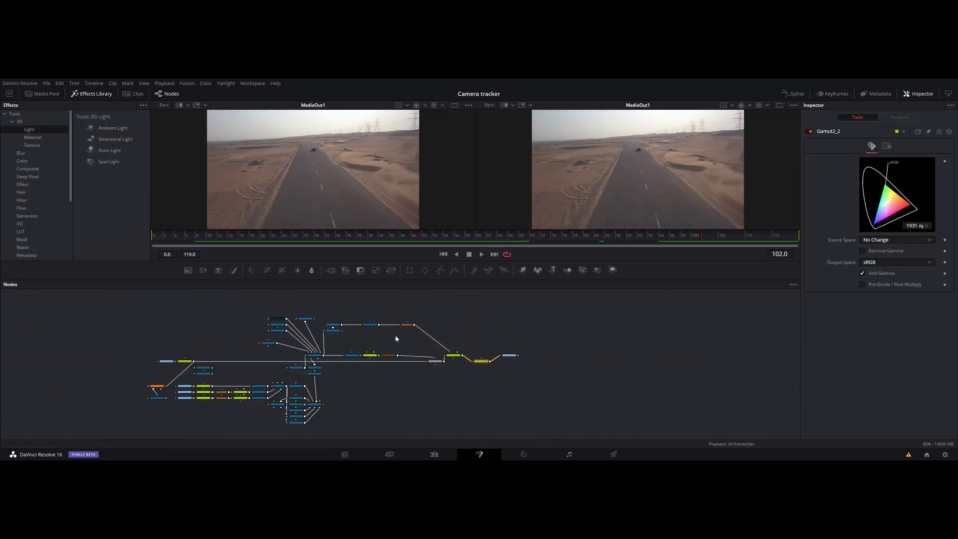
{"action": "mouse_move", "coordinate": [377, 335]}
{"action": "left_mouse_down"}
{"action": "mouse_move", "coordinate": [561, 356]}
{"action": "mouse_move", "coordinate": [473, 360]}
{"action": "left_mouse_up"}
{"action": "scroll", "coordinate": [554, 359], "scroll_direction": "up", "scroll_amount": 5}
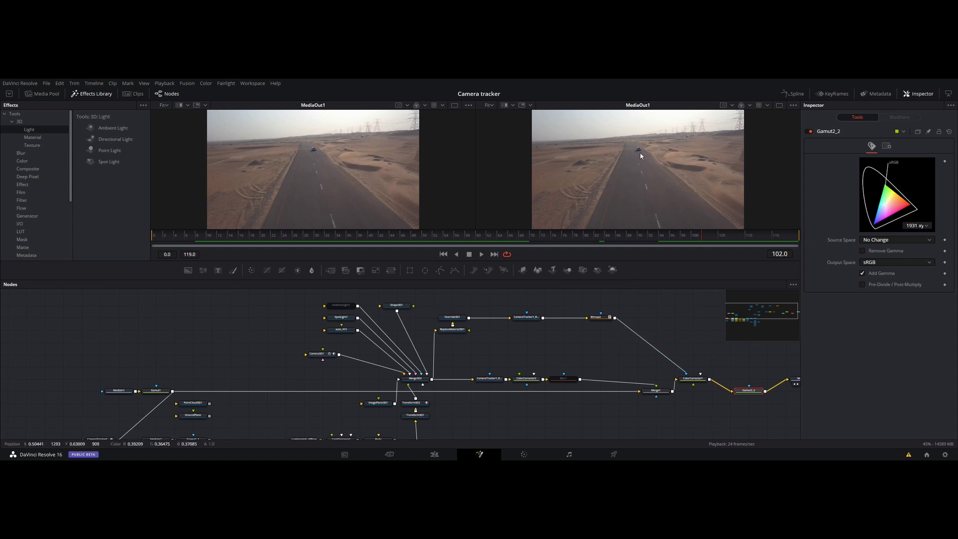
{"action": "left_click_drag", "start_coordinate": [561, 357], "coordinate": [601, 339]}
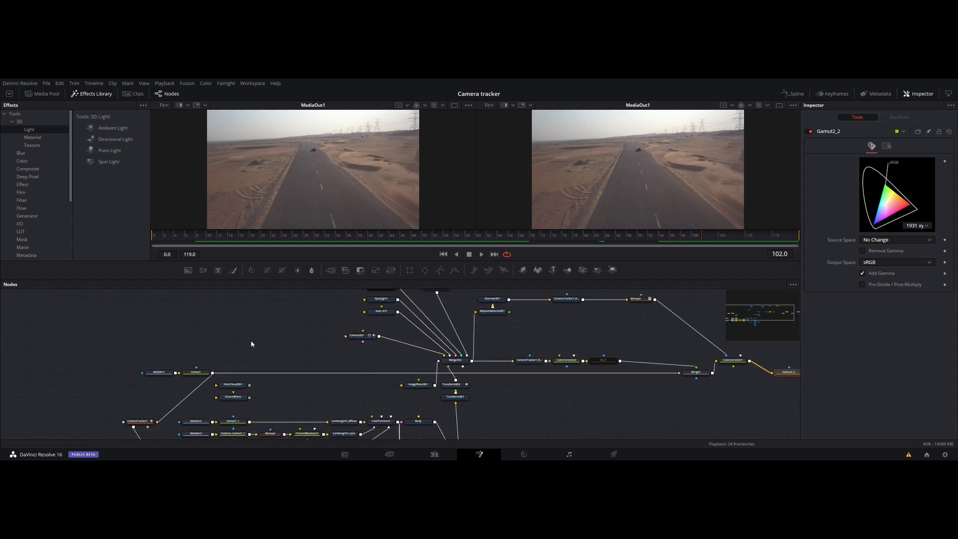
{"action": "left_click_drag", "start_coordinate": [252, 335], "coordinate": [422, 313]}
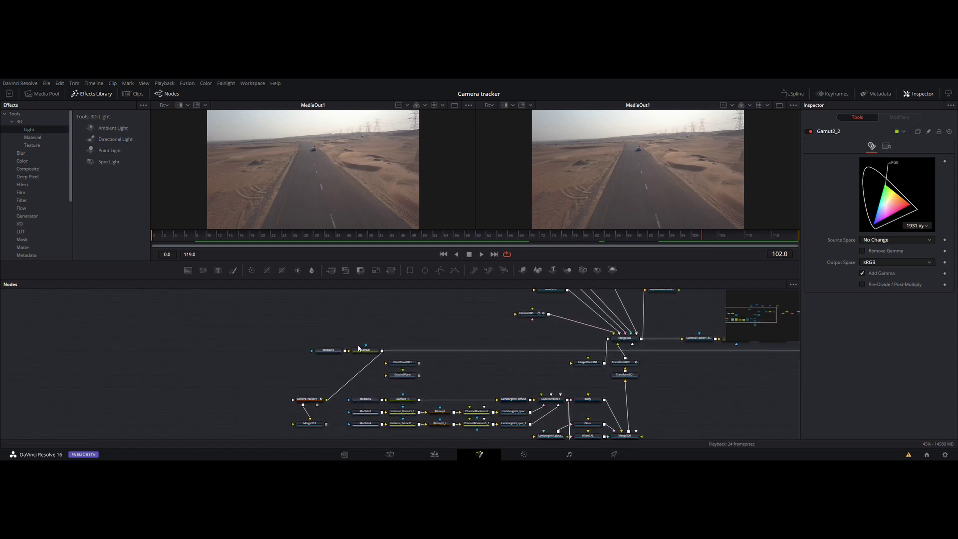
{"action": "left_click_drag", "start_coordinate": [336, 353], "coordinate": [224, 352]}
View frame 22 in the left viewer and select Gamut1 to inspect its sRGB settings
{"action": "key", "text": "1"}
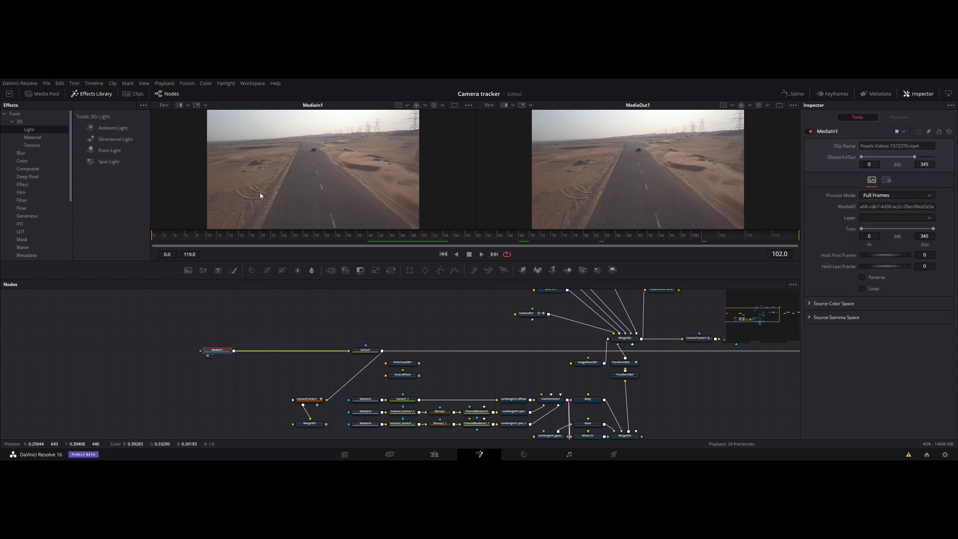
{"action": "left_click_drag", "start_coordinate": [232, 236], "coordinate": [274, 239]}
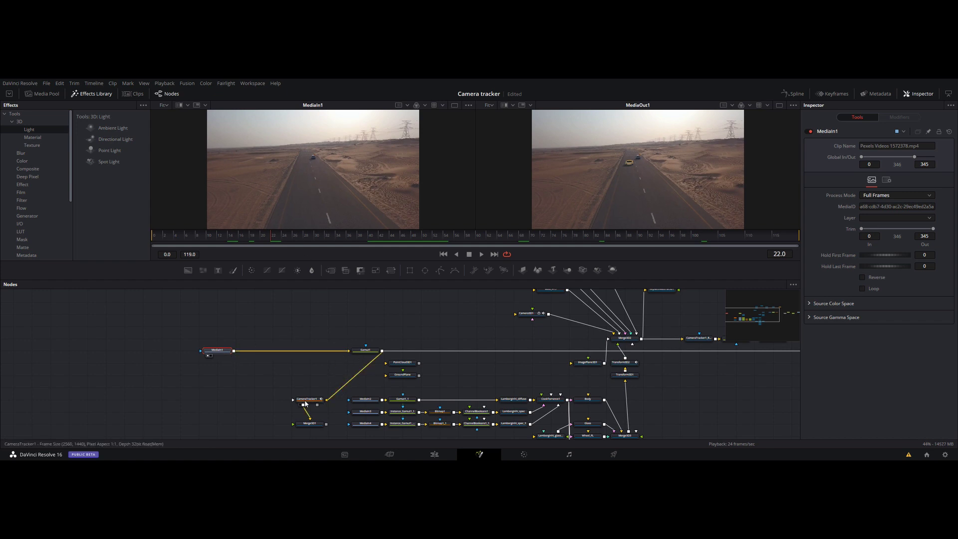
{"action": "scroll", "coordinate": [305, 404], "scroll_direction": "up", "scroll_amount": 3}
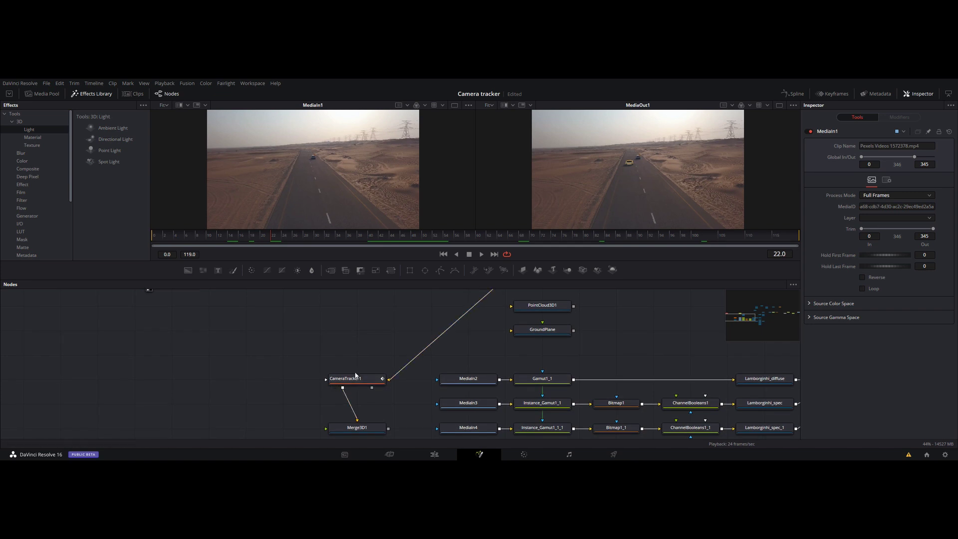
{"action": "scroll", "coordinate": [358, 346], "scroll_direction": "up", "scroll_amount": 2}
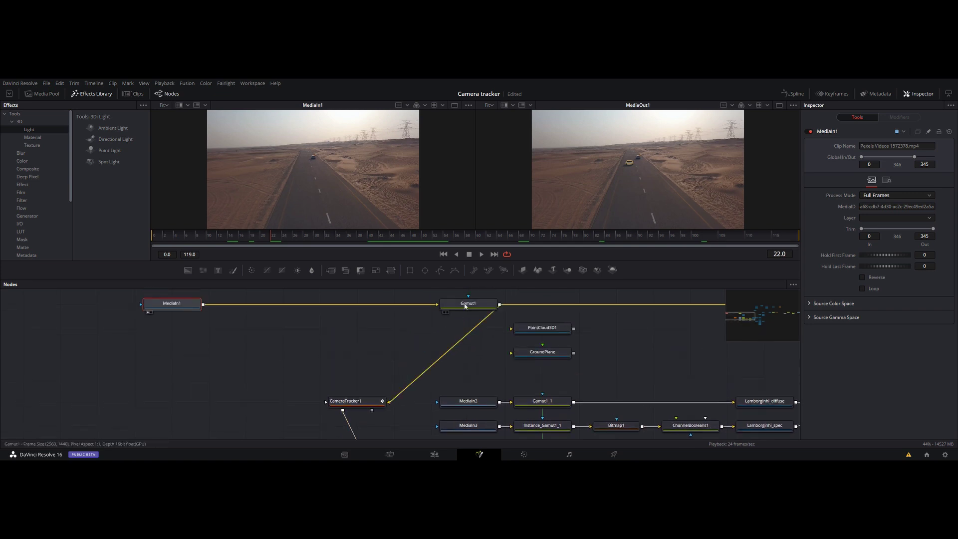
{"action": "left_click_drag", "start_coordinate": [406, 318], "coordinate": [372, 345]}
{"action": "scroll", "coordinate": [373, 344], "scroll_direction": "down", "scroll_amount": 2}
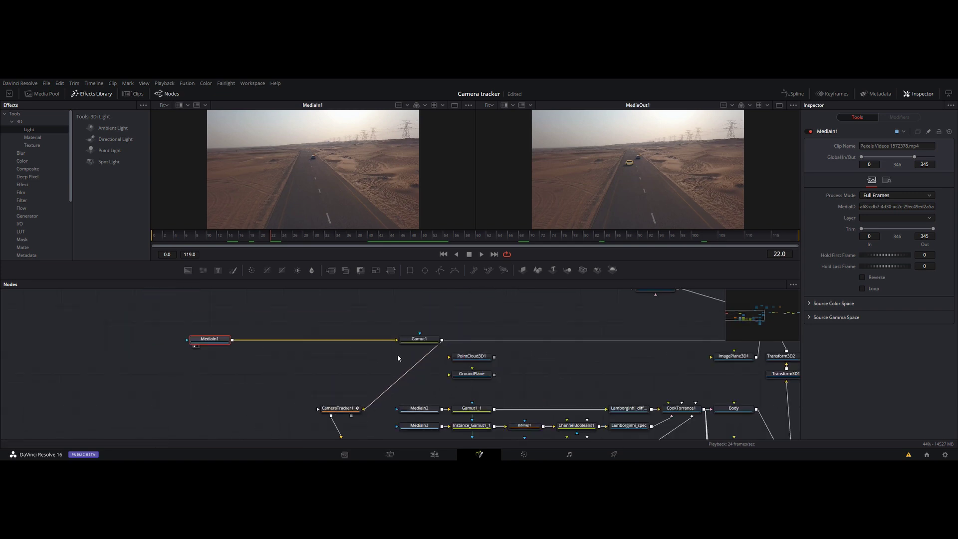
{"action": "left_click", "coordinate": [420, 341]}
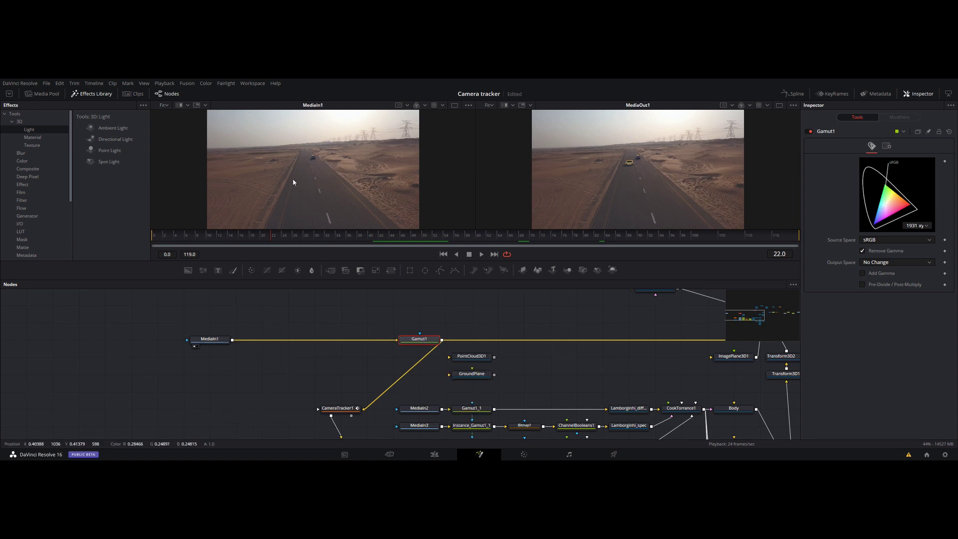
{"action": "mouse_move", "coordinate": [225, 348]}
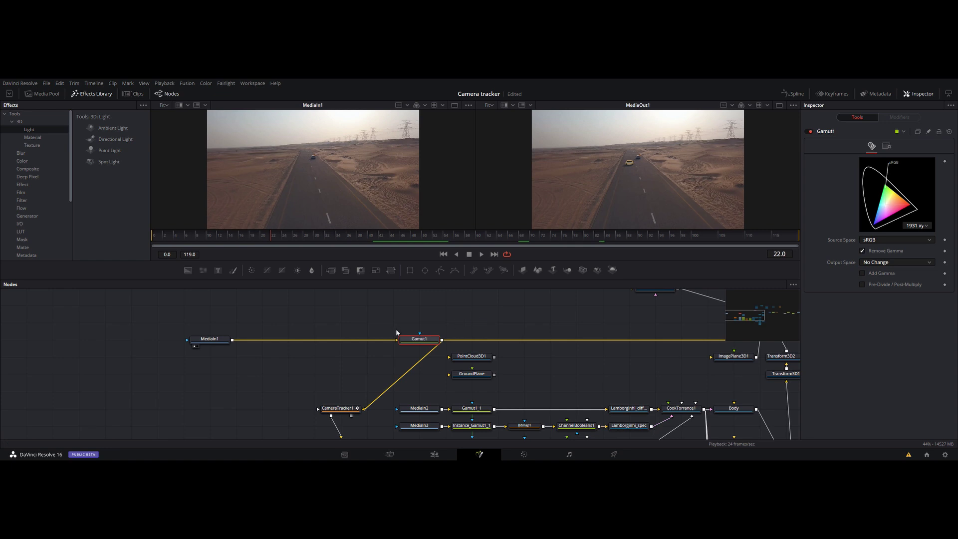
Add a CameraTracker2 node via the 'came' search, feed it MediaIn1, and view it in viewer 1
{"action": "mouse_move", "coordinate": [430, 342]}
{"action": "scroll", "coordinate": [323, 370], "scroll_direction": "up", "scroll_amount": 3}
{"action": "key", "text": "shift+space"}
{"action": "type", "text": "c"}
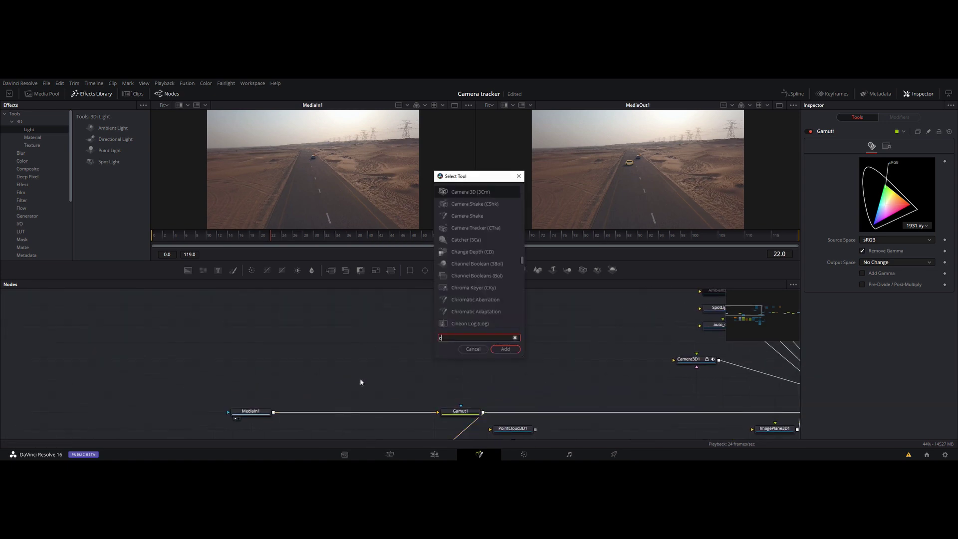
{"action": "type", "text": "ame"}
{"action": "key", "text": "Down"}
{"action": "key", "text": "Down"}
{"action": "key", "text": "Down"}
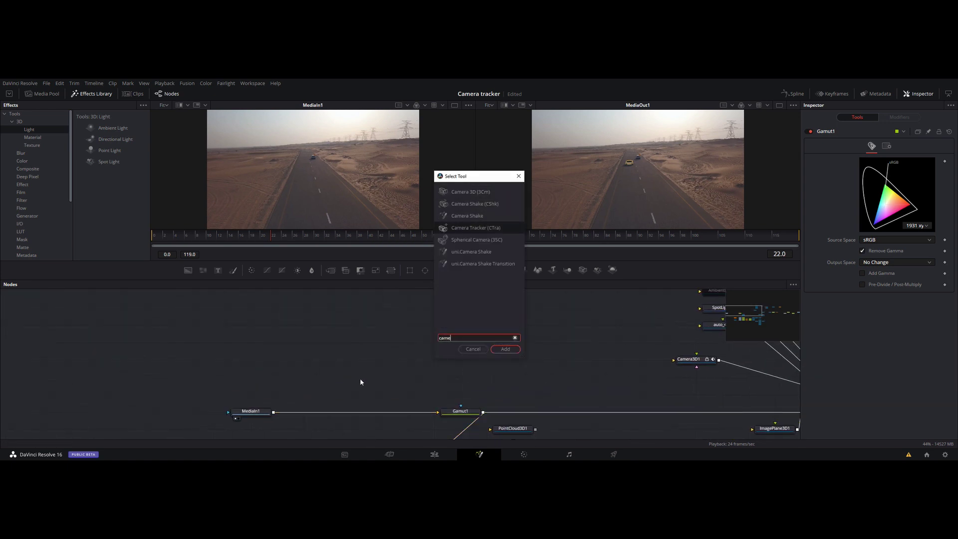
{"action": "key", "text": "Return"}
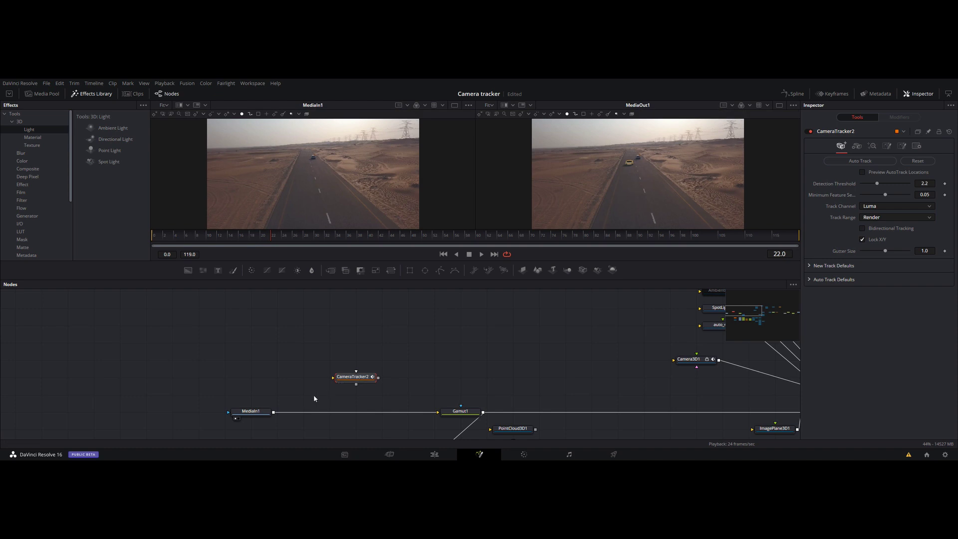
{"action": "left_click_drag", "start_coordinate": [274, 413], "coordinate": [350, 379]}
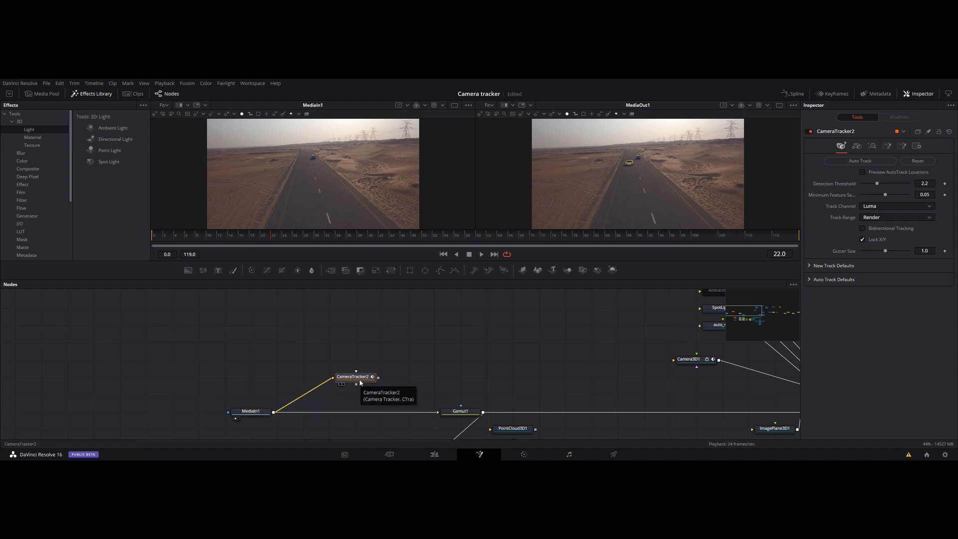
{"action": "key", "text": "1"}
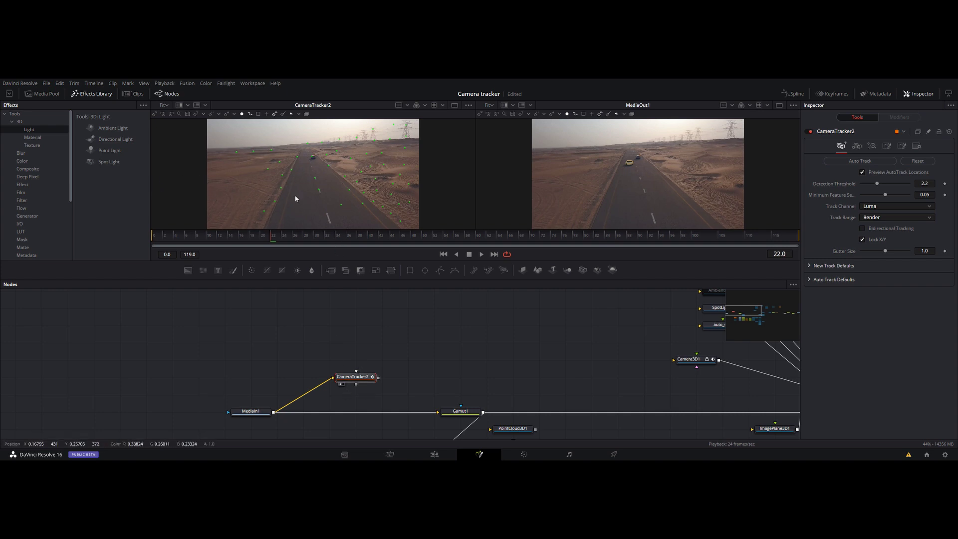
Lower CameraTracker2's Detection Threshold and set Minimum Feature Separation to 0.0173
{"action": "scroll", "coordinate": [18, 232], "scroll_direction": "down", "scroll_amount": 3}
{"action": "scroll", "coordinate": [18, 232], "scroll_direction": "down", "scroll_amount": 2}
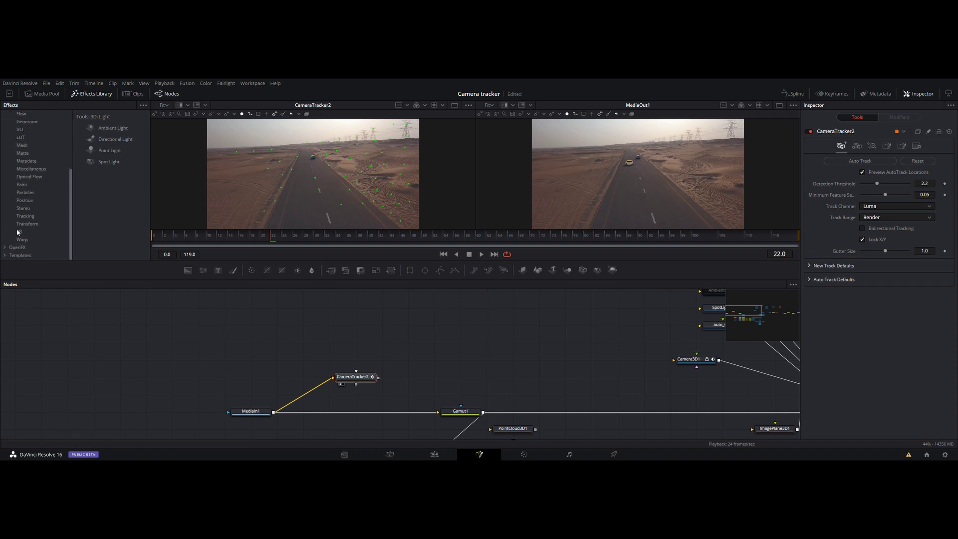
{"action": "left_click", "coordinate": [24, 216]}
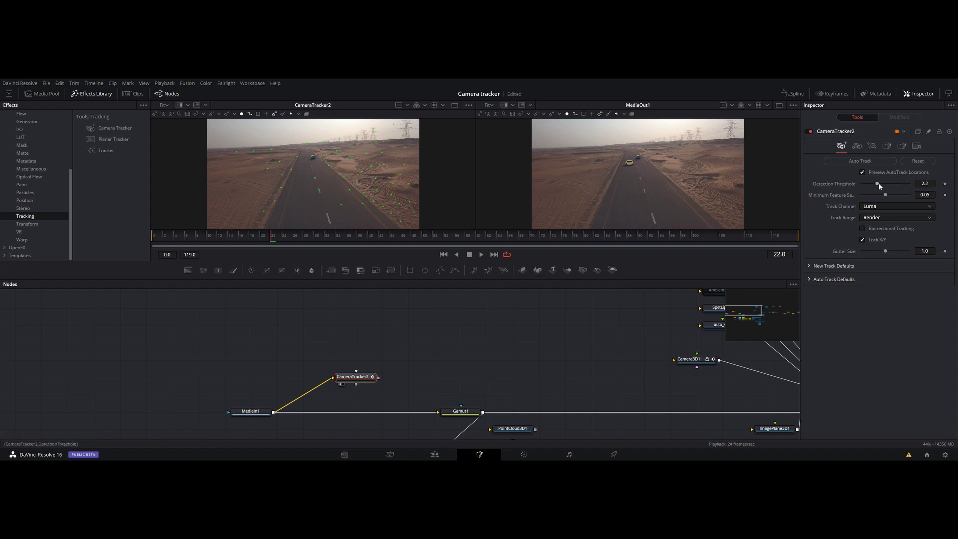
{"action": "mouse_move", "coordinate": [878, 185]}
{"action": "left_mouse_down"}
{"action": "mouse_move", "coordinate": [870, 186]}
{"action": "mouse_move", "coordinate": [888, 188]}
{"action": "mouse_move", "coordinate": [876, 189]}
{"action": "left_mouse_up"}
{"action": "left_click_drag", "start_coordinate": [884, 195], "coordinate": [869, 194]}
Auto-track through frame 119, turn off AutoTrack preview, keep Luma channel, enable Bidirectional Tracking
{"action": "left_click", "coordinate": [865, 161]}
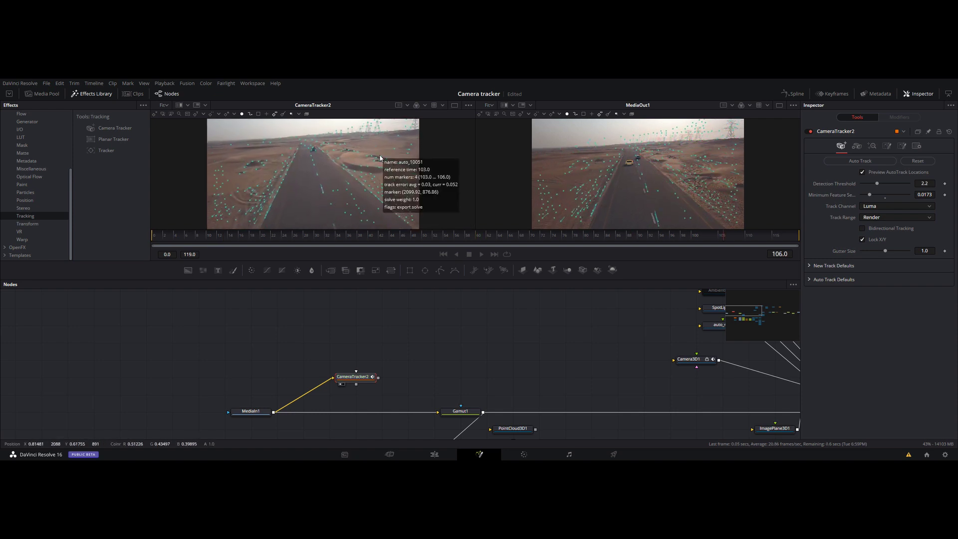
{"action": "left_click", "coordinate": [863, 172]}
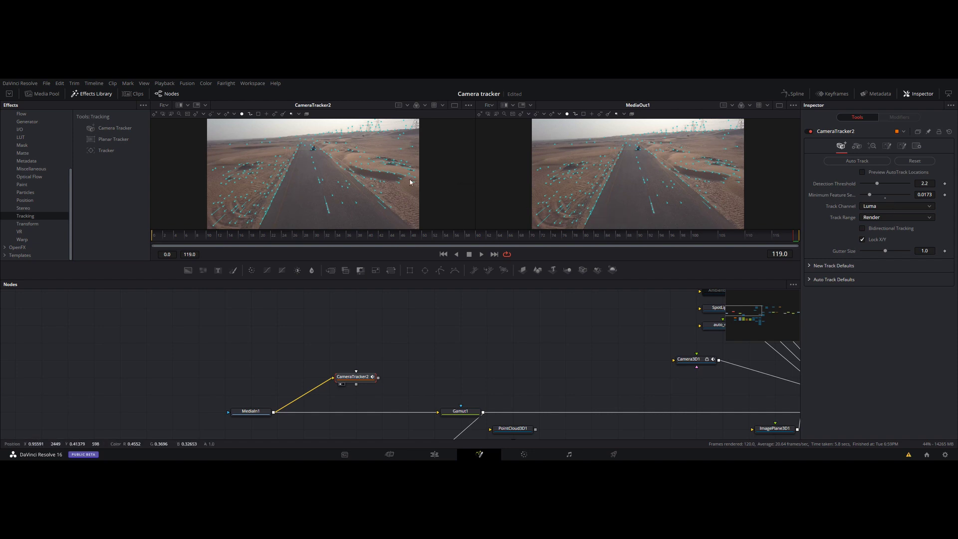
{"action": "mouse_move", "coordinate": [415, 179]}
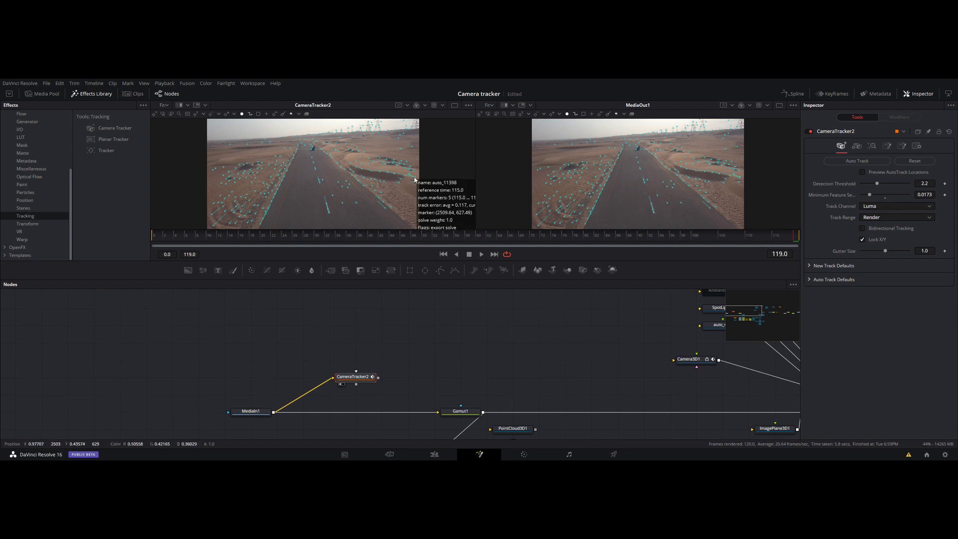
{"action": "left_click", "coordinate": [875, 210]}
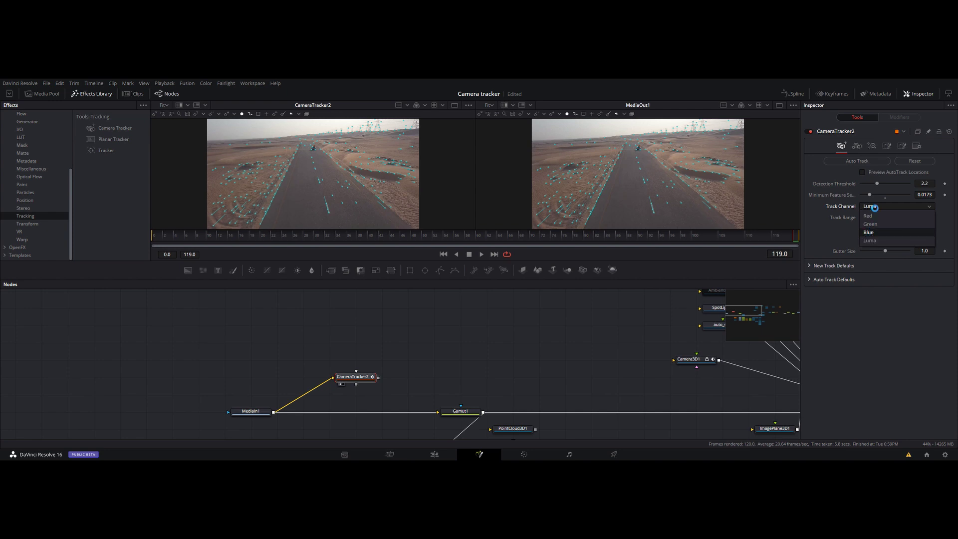
{"action": "left_click", "coordinate": [838, 207]}
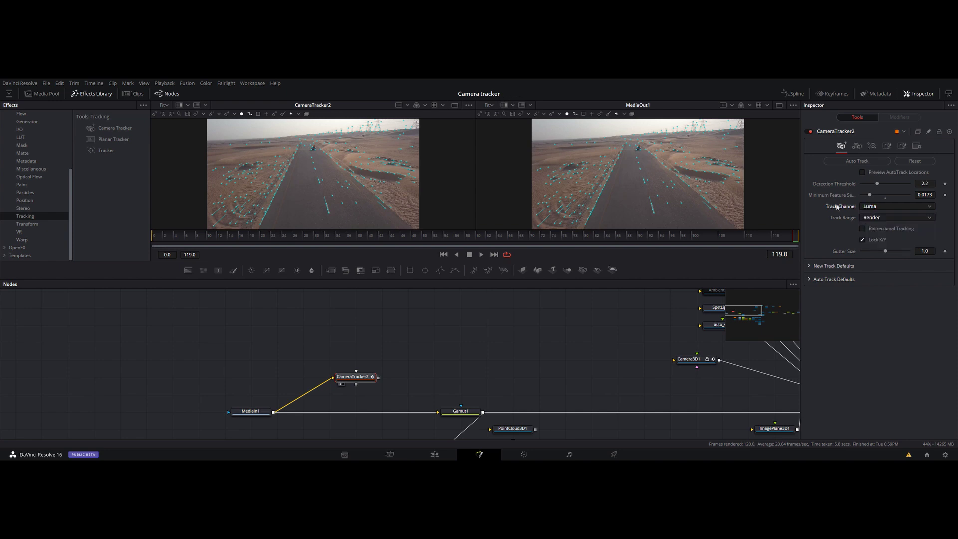
{"action": "left_click", "coordinate": [863, 230]}
Run Auto Track again so CameraTracker2 tracks forward to frame 119 and back to 0
{"action": "left_click", "coordinate": [857, 163]}
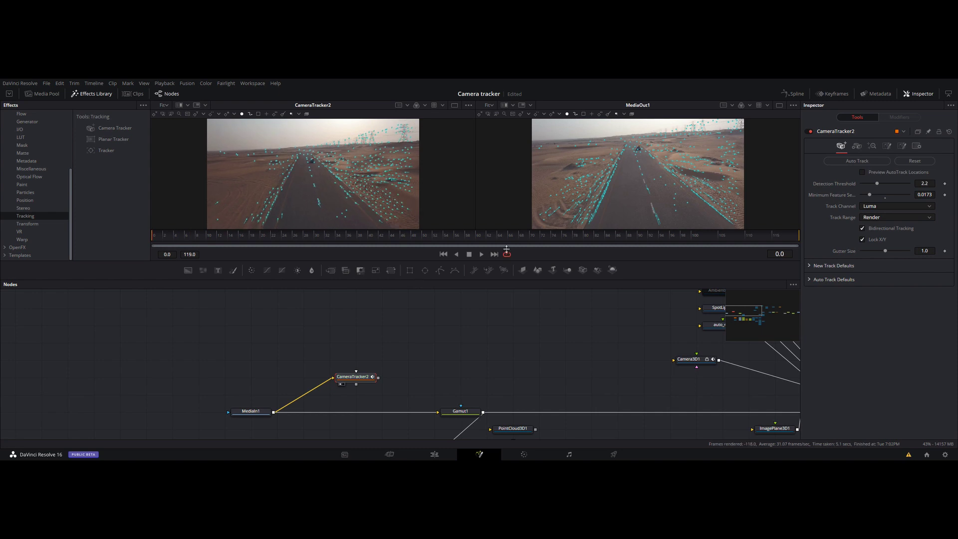
Show CameraTracker2's Solve settings, which report no solve yet for its 12091 tracks
{"action": "left_click", "coordinate": [856, 146]}
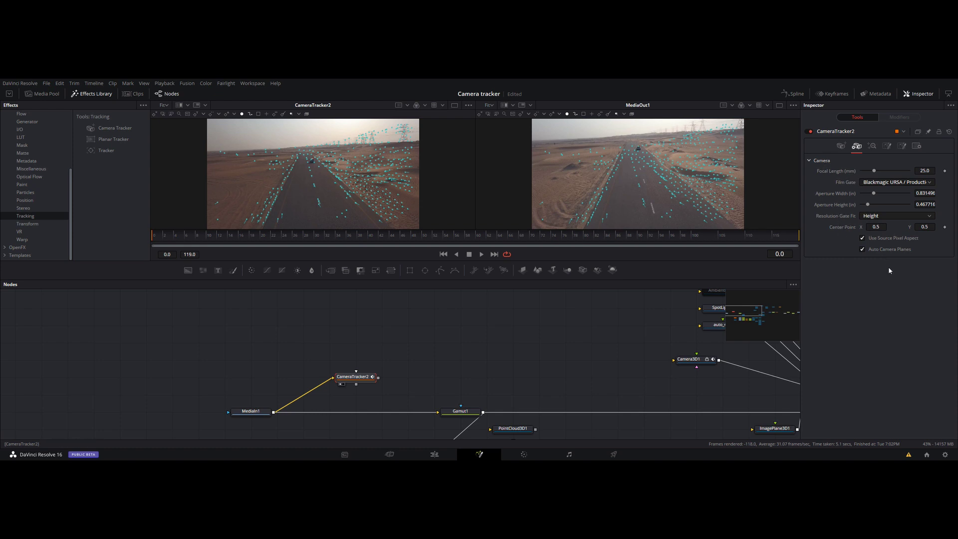
{"action": "left_click", "coordinate": [873, 147]}
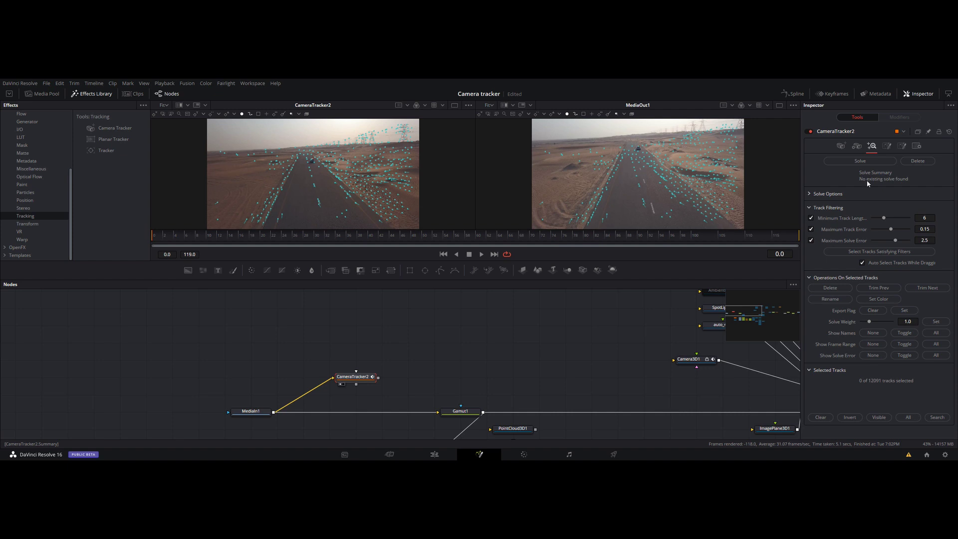
{"action": "left_click", "coordinate": [809, 194]}
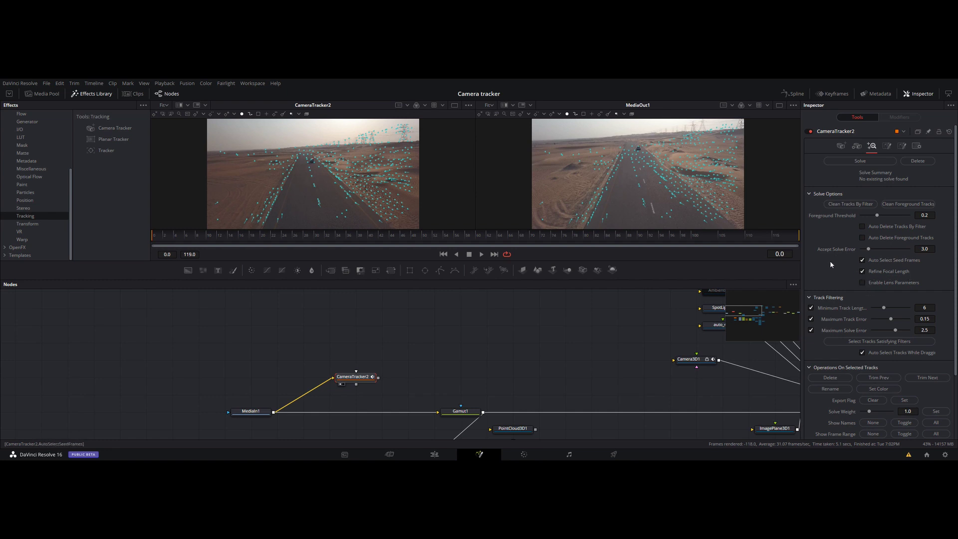
{"action": "mouse_move", "coordinate": [607, 164]}
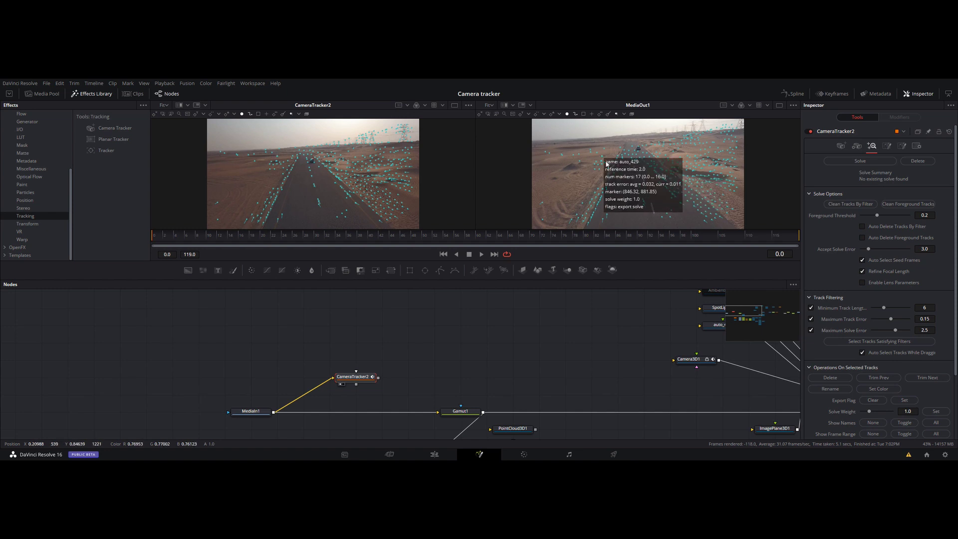
{"action": "left_click", "coordinate": [856, 146]}
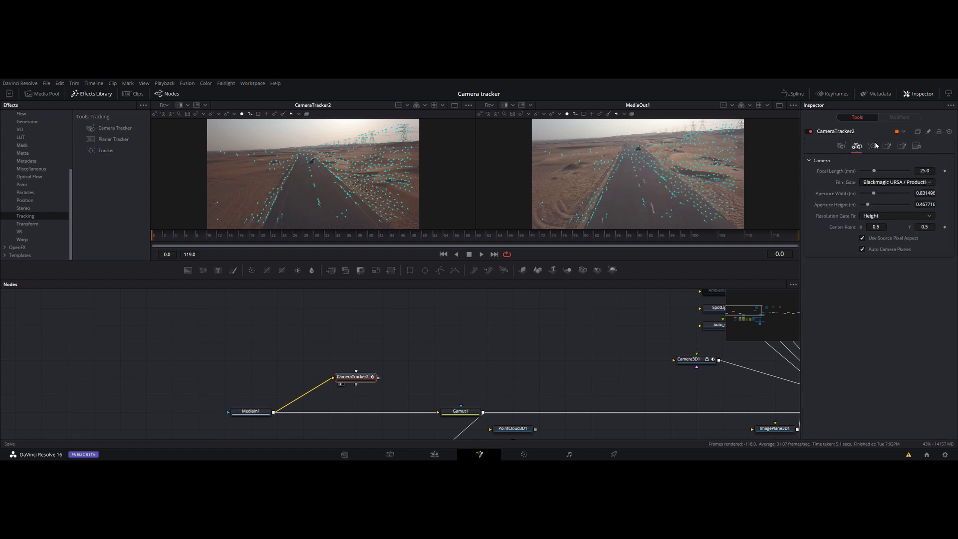
{"action": "left_click", "coordinate": [872, 146]}
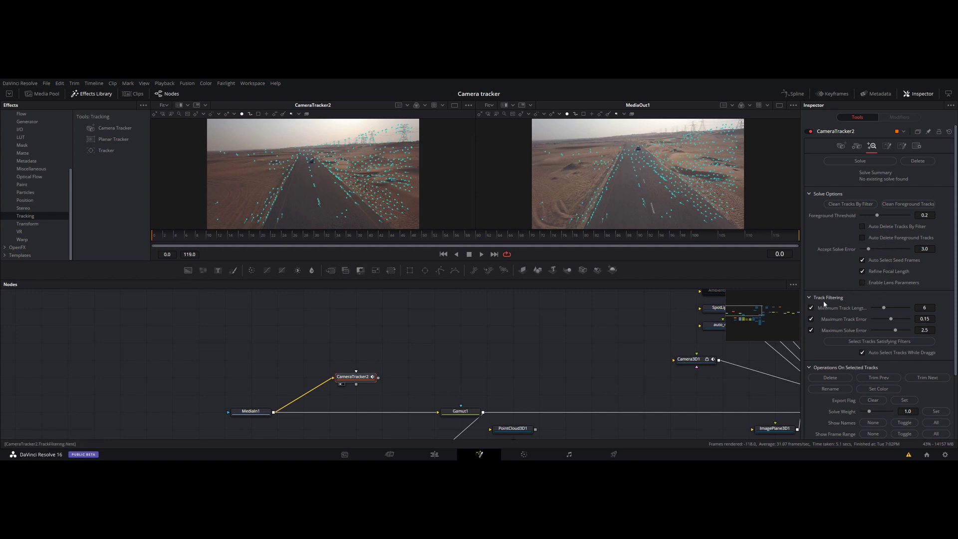
{"action": "left_click", "coordinate": [809, 193]}
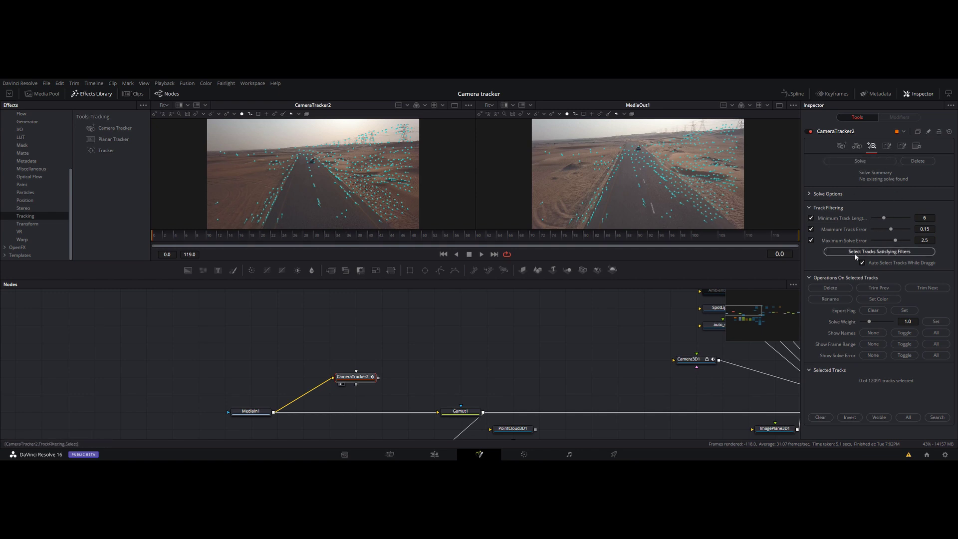
{"action": "left_click", "coordinate": [841, 146]}
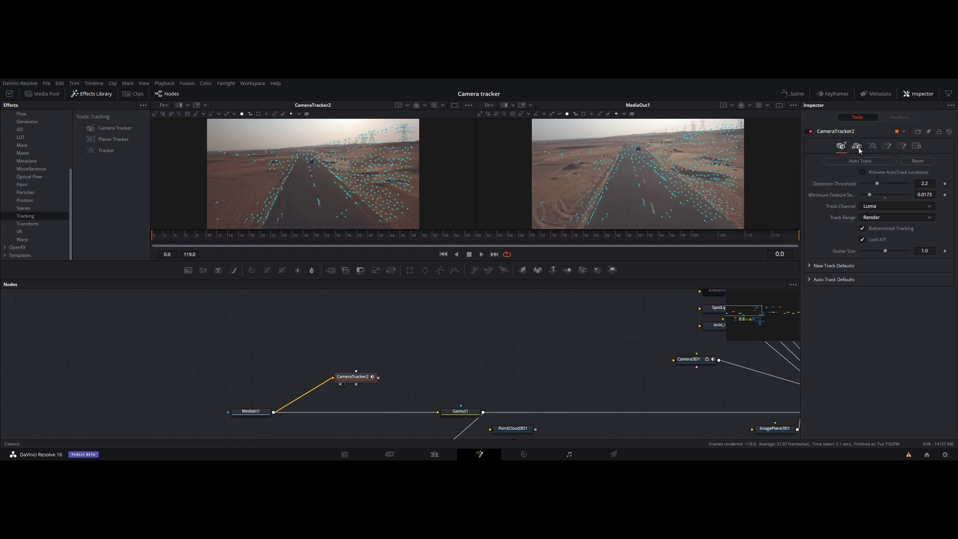
{"action": "left_click", "coordinate": [871, 146]}
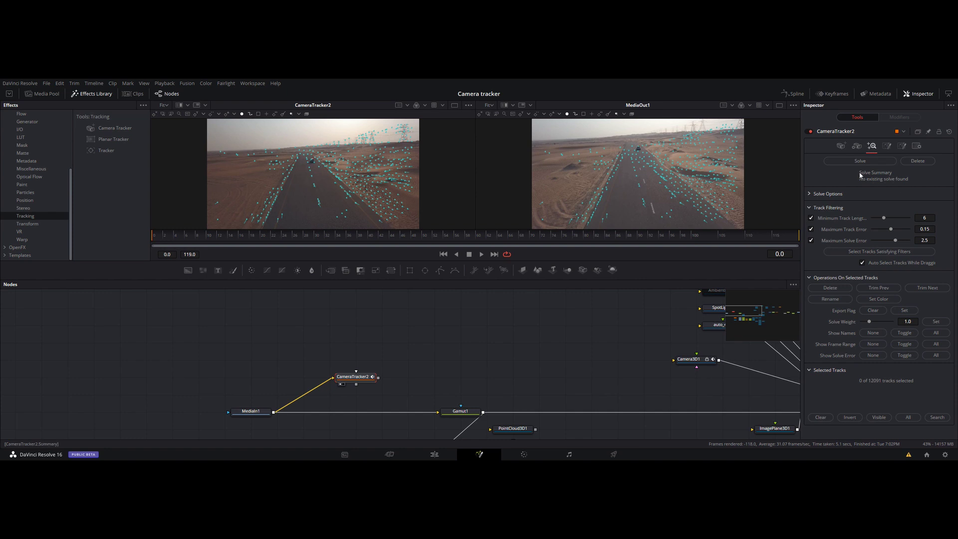
Solve the camera over frames 0–119, reaching a 0.5726-pixel average solve error
{"action": "left_click", "coordinate": [860, 161]}
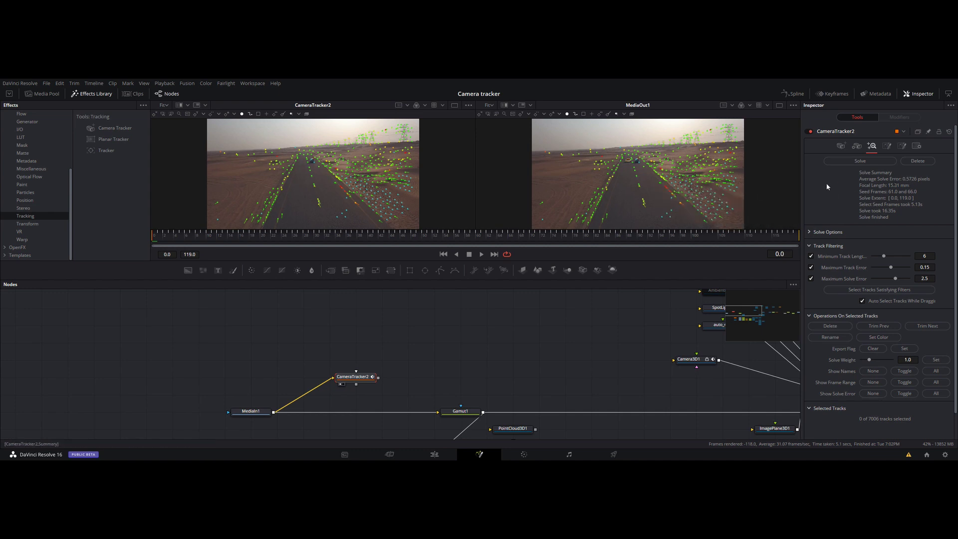
{"action": "mouse_move", "coordinate": [667, 188]}
Add a Merge3D4 node fed by CameraTracker2 and orbit its 3D scene in the left viewer
{"action": "left_click_drag", "start_coordinate": [567, 270], "coordinate": [417, 375]}
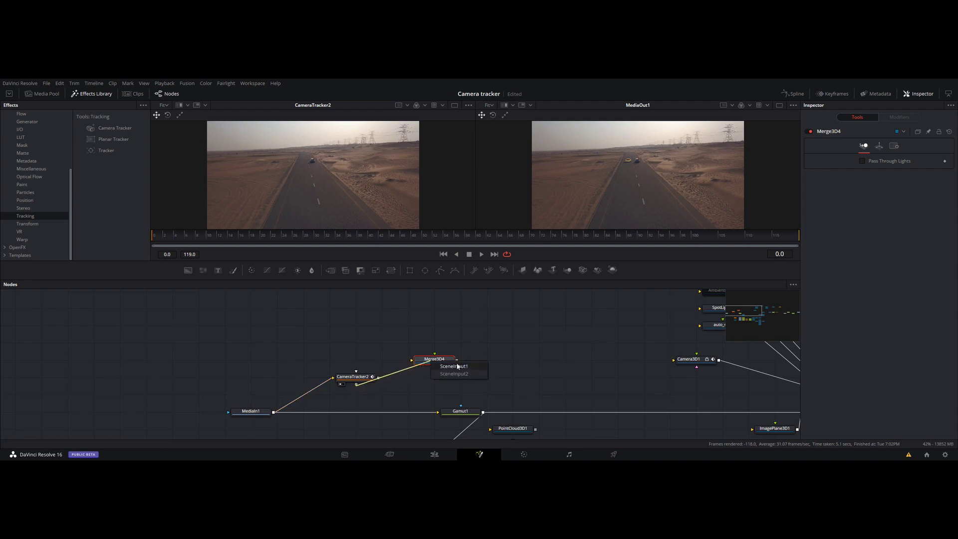
{"action": "left_click_drag", "start_coordinate": [417, 374], "coordinate": [449, 363]}
{"action": "key", "text": "1"}
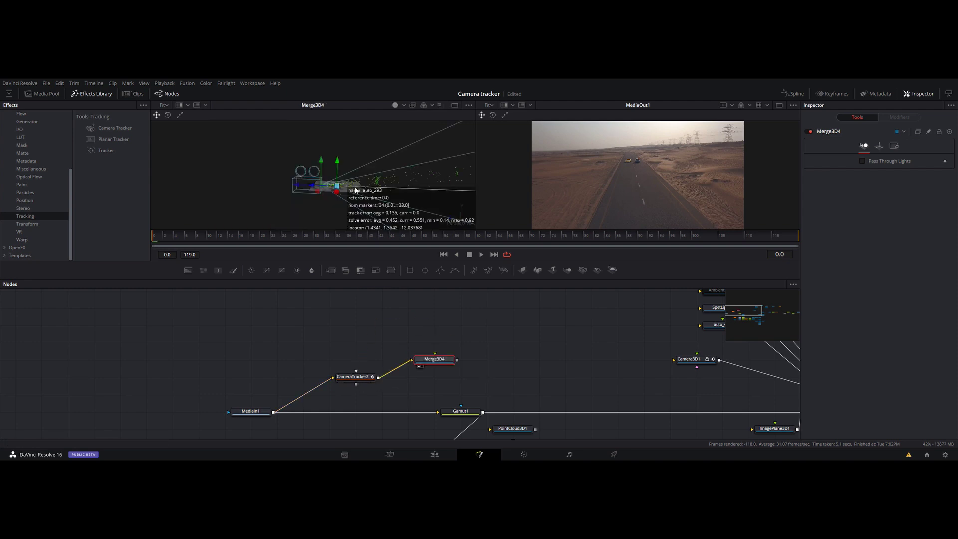
{"action": "mouse_move", "coordinate": [426, 193]}
{"action": "left_mouse_down"}
{"action": "mouse_move", "coordinate": [371, 205]}
{"action": "mouse_move", "coordinate": [383, 188]}
{"action": "mouse_move", "coordinate": [353, 158]}
{"action": "mouse_move", "coordinate": [321, 166]}
{"action": "mouse_move", "coordinate": [325, 199]}
{"action": "mouse_move", "coordinate": [394, 209]}
{"action": "mouse_move", "coordinate": [467, 172]}
{"action": "mouse_move", "coordinate": [410, 206]}
{"action": "mouse_move", "coordinate": [371, 194]}
{"action": "mouse_move", "coordinate": [375, 220]}
{"action": "mouse_move", "coordinate": [368, 197]}
{"action": "mouse_move", "coordinate": [345, 205]}
{"action": "mouse_move", "coordinate": [240, 193]}
{"action": "left_mouse_up"}
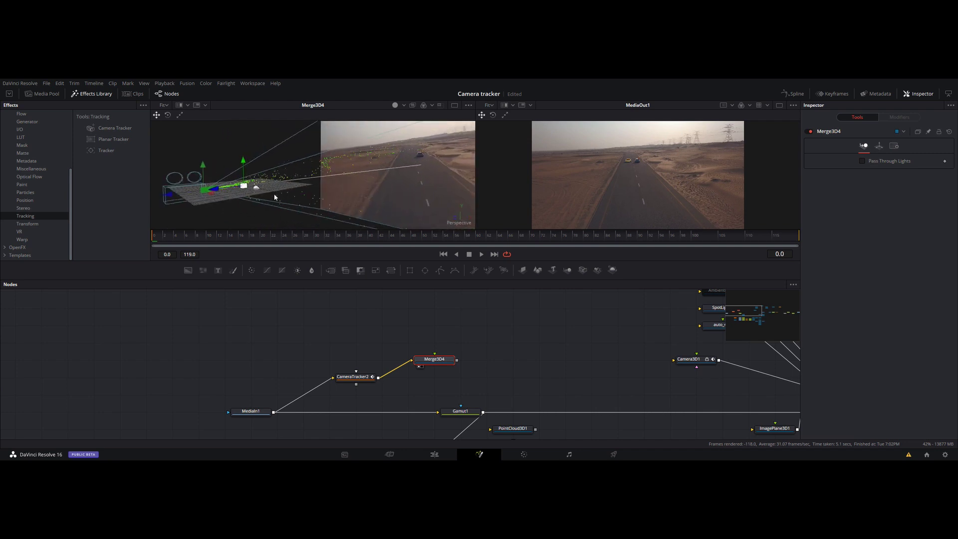
Show CameraTracker2's footage in the right viewer from frame 34 and scrub to check the track
{"action": "left_click", "coordinate": [338, 239]}
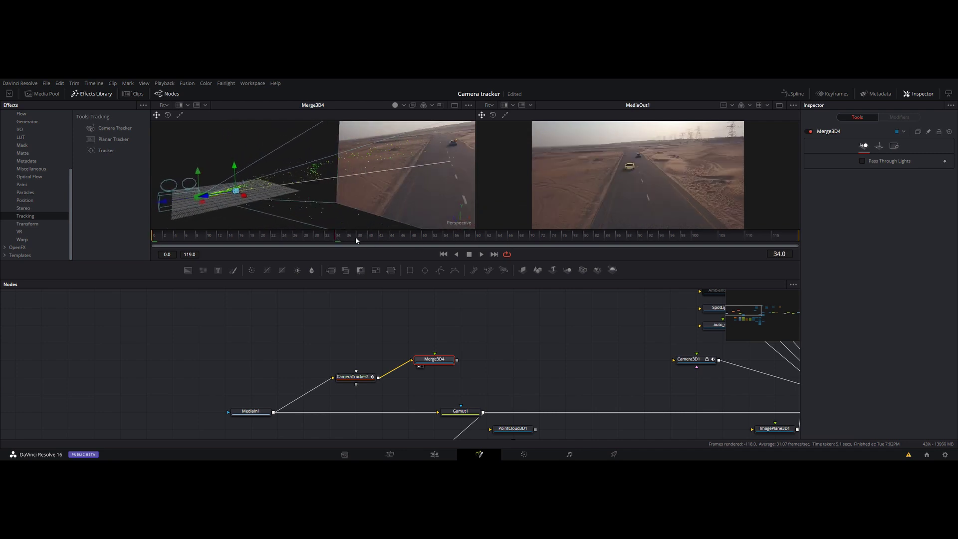
{"action": "left_click_drag", "start_coordinate": [353, 377], "coordinate": [574, 230]}
{"action": "left_click_drag", "start_coordinate": [341, 238], "coordinate": [315, 237]}
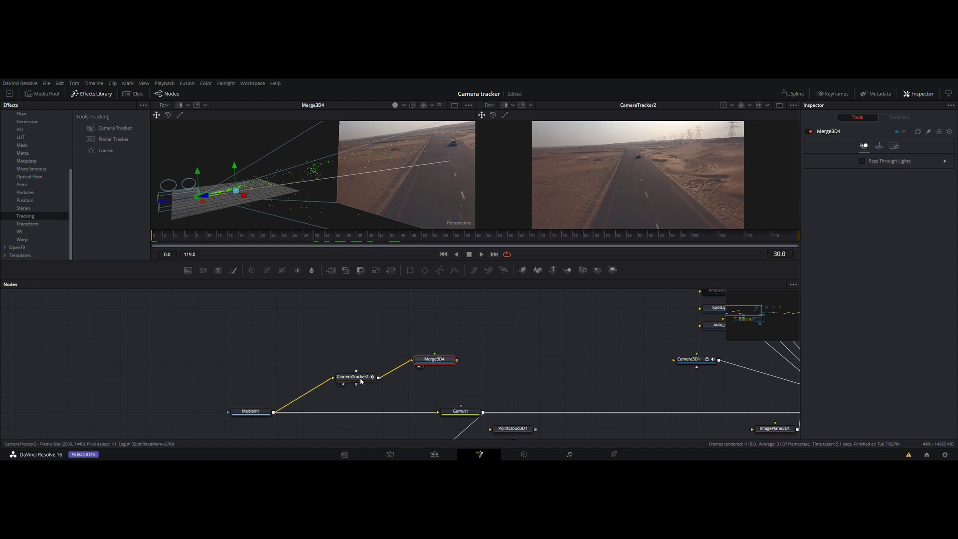
{"action": "left_click", "coordinate": [364, 382]}
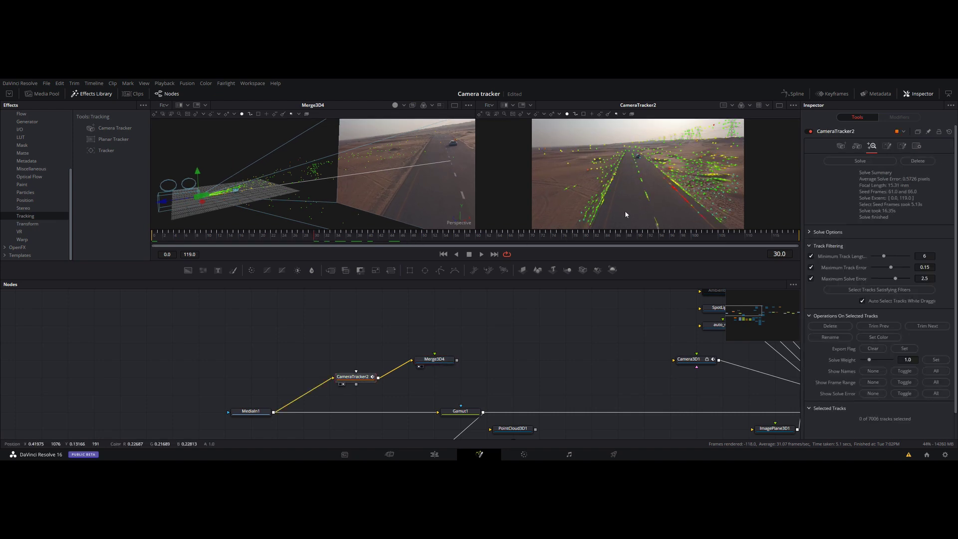
Select the 5754 of 7006 CameraTracker2 tracks that pass the track filtering thresholds
{"action": "mouse_move", "coordinate": [345, 219]}
{"action": "mouse_move", "coordinate": [319, 221]}
{"action": "left_mouse_down"}
{"action": "mouse_move", "coordinate": [370, 206]}
{"action": "mouse_move", "coordinate": [374, 177]}
{"action": "left_mouse_up"}
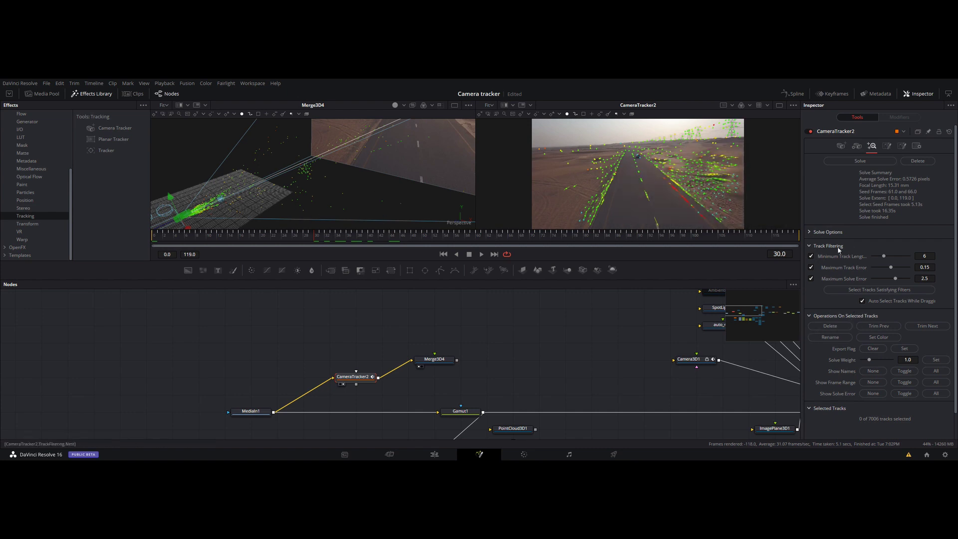
{"action": "mouse_move", "coordinate": [719, 210]}
{"action": "left_click", "coordinate": [889, 294]}
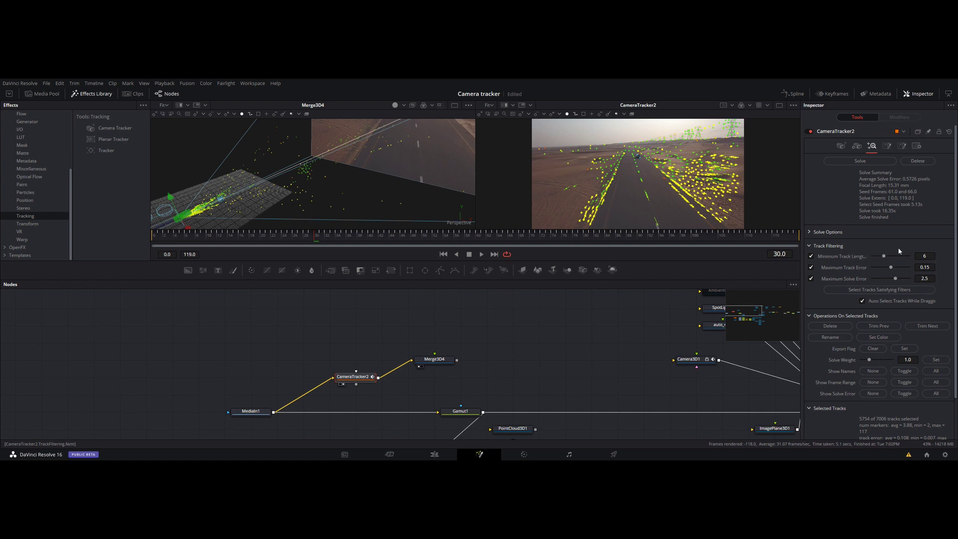
{"action": "mouse_move", "coordinate": [651, 170]}
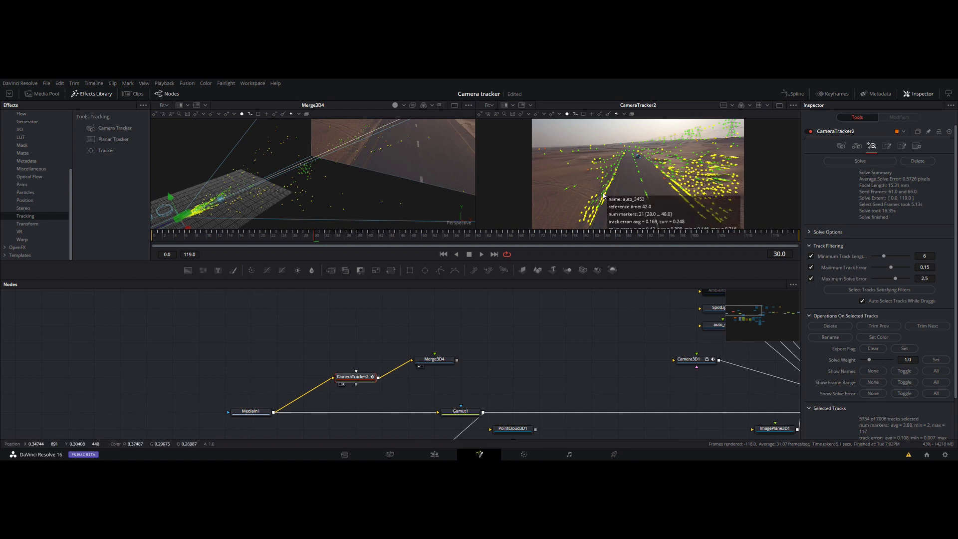
{"action": "mouse_move", "coordinate": [574, 188]}
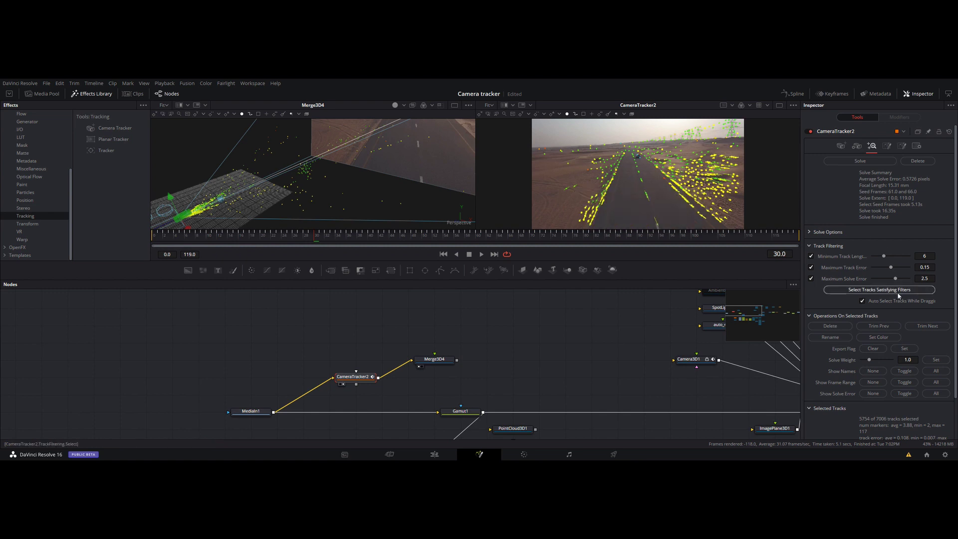
Delete the 5754 filtered tracks and re-solve to 0.5557 px error, checking frames 59–73 and the point cloud
{"action": "left_click", "coordinate": [836, 328]}
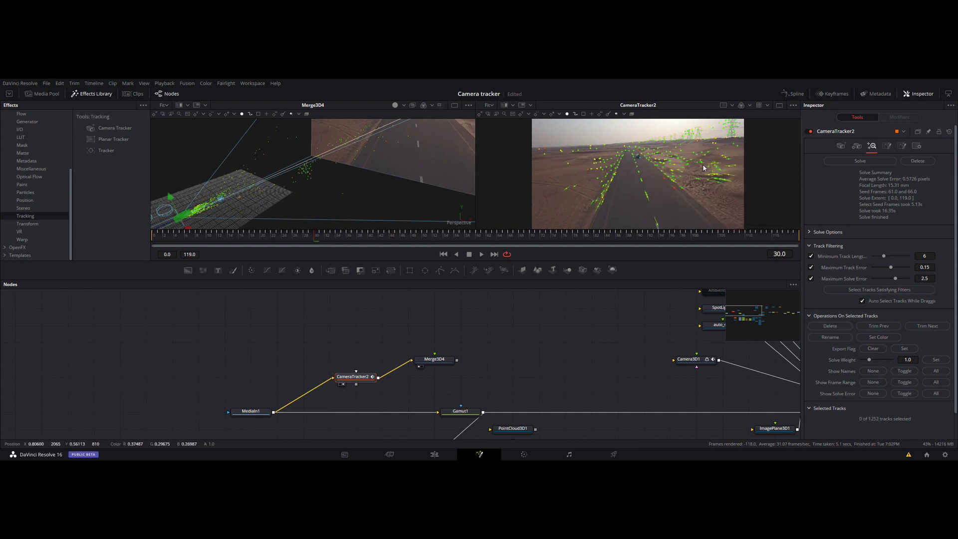
{"action": "left_click", "coordinate": [871, 162]}
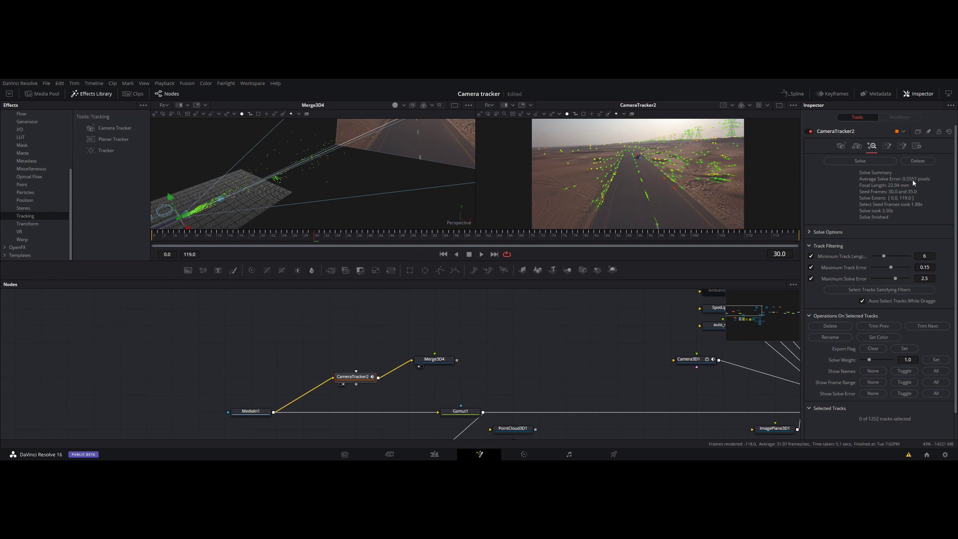
{"action": "left_click_drag", "start_coordinate": [329, 238], "coordinate": [475, 238]}
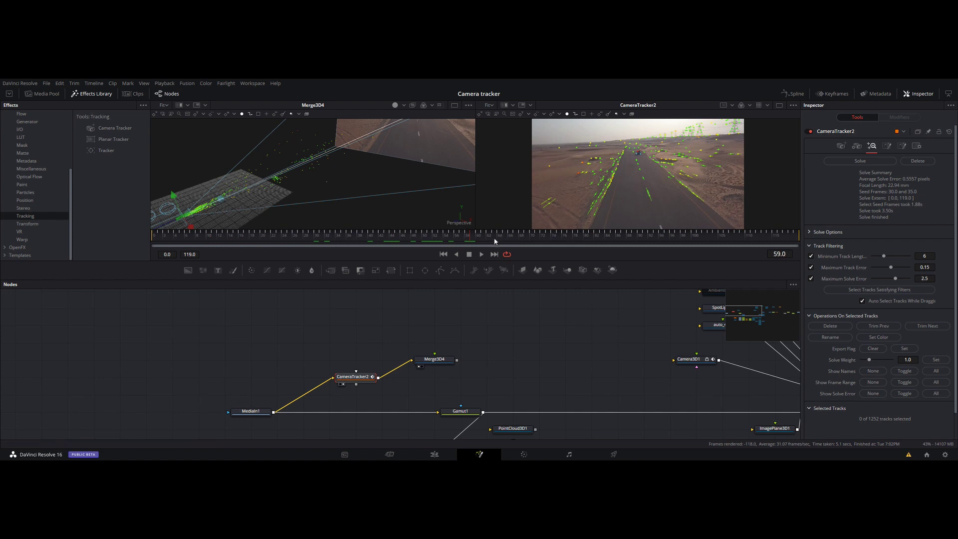
{"action": "mouse_move", "coordinate": [494, 238]}
{"action": "left_mouse_down"}
{"action": "mouse_move", "coordinate": [549, 236]}
{"action": "mouse_move", "coordinate": [485, 238]}
{"action": "left_mouse_up"}
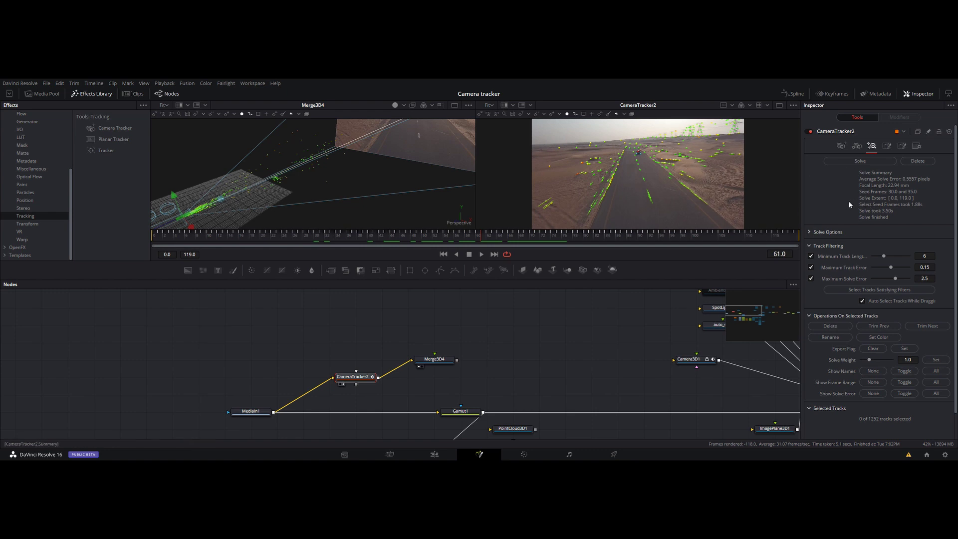
{"action": "mouse_move", "coordinate": [368, 208]}
{"action": "left_mouse_down"}
{"action": "mouse_move", "coordinate": [362, 175]}
{"action": "mouse_move", "coordinate": [291, 150]}
{"action": "left_mouse_up"}
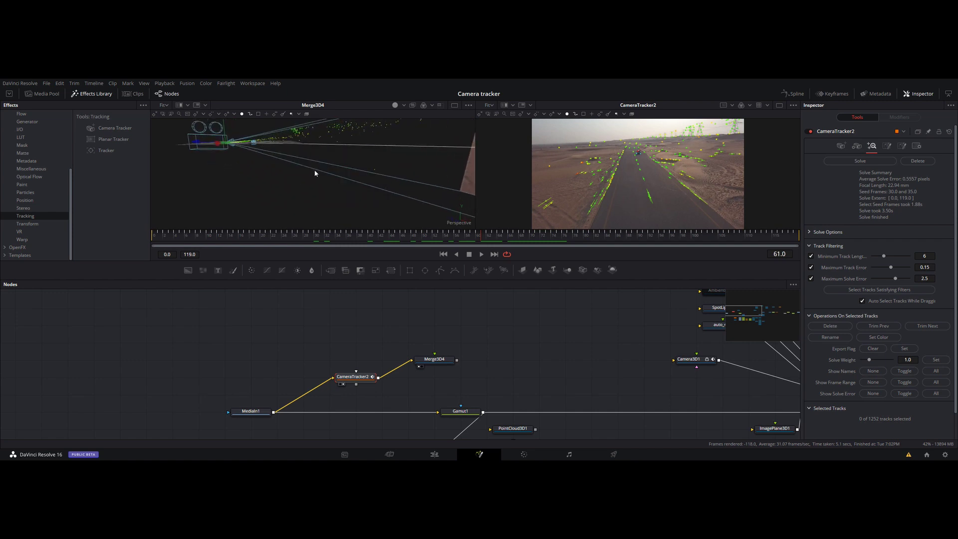
{"action": "mouse_move", "coordinate": [313, 139]}
{"action": "mouse_move", "coordinate": [283, 151]}
{"action": "left_mouse_down"}
{"action": "mouse_move", "coordinate": [364, 158]}
{"action": "mouse_move", "coordinate": [436, 187]}
{"action": "mouse_move", "coordinate": [409, 196]}
{"action": "left_mouse_up"}
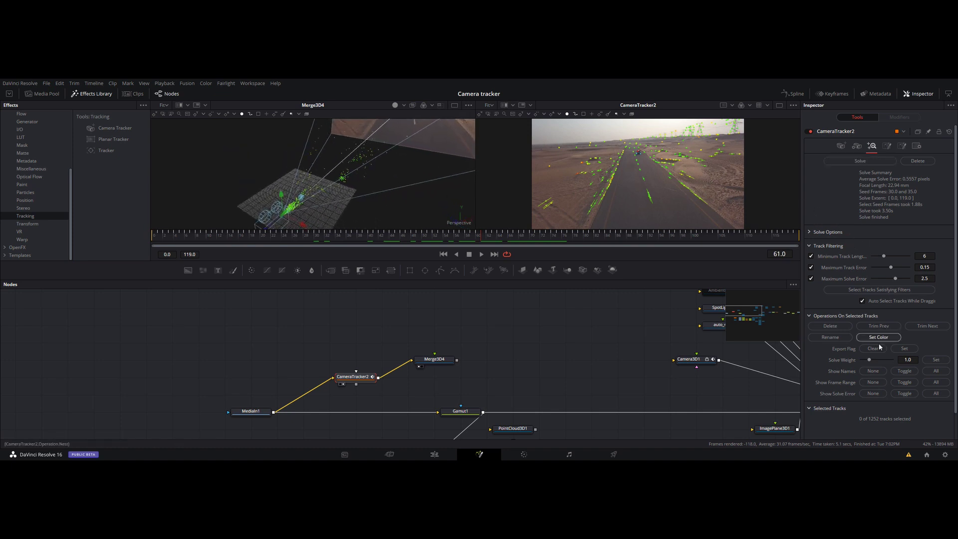
In CameraTracker2's Export settings, open the 3D Scene Transform dropdown currently set to Aligned
{"action": "left_click", "coordinate": [887, 147]}
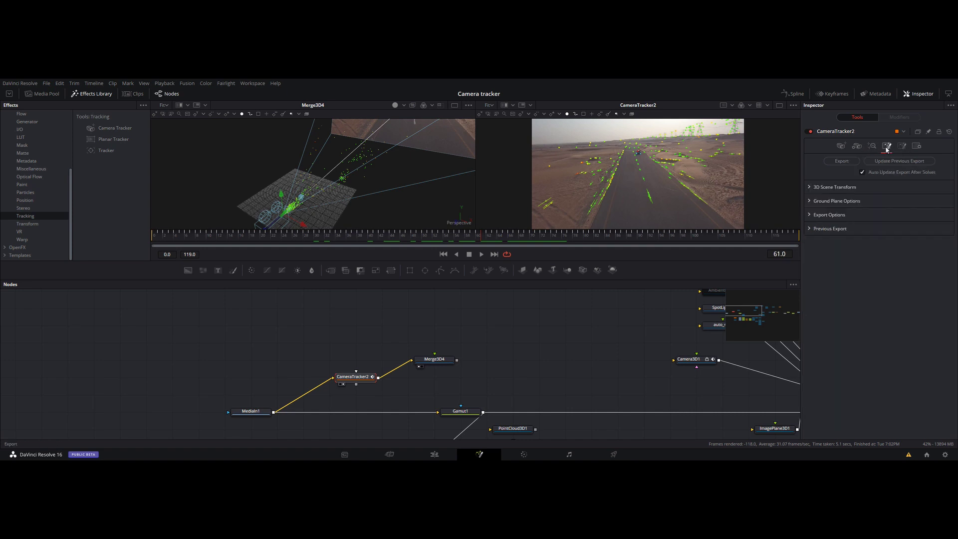
{"action": "left_click", "coordinate": [904, 147]}
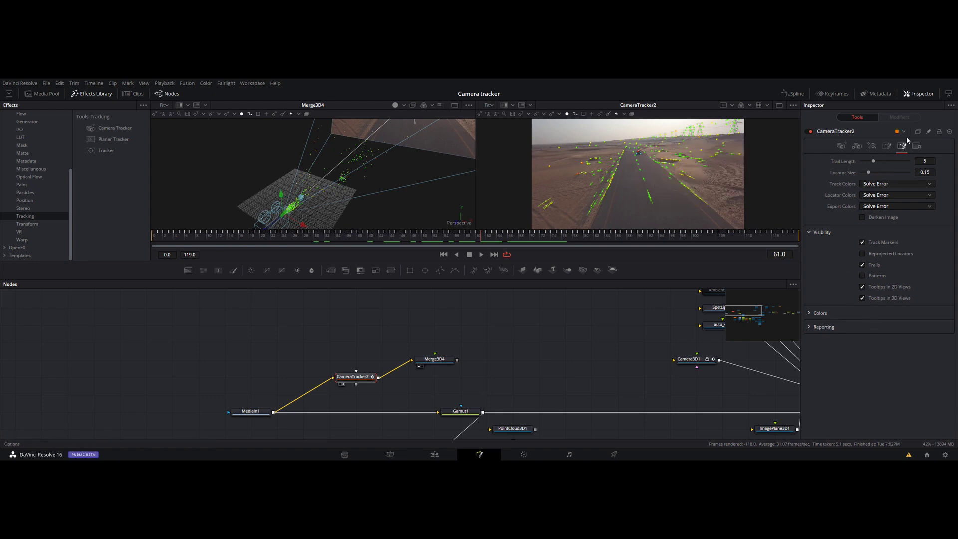
{"action": "left_click", "coordinate": [887, 146]}
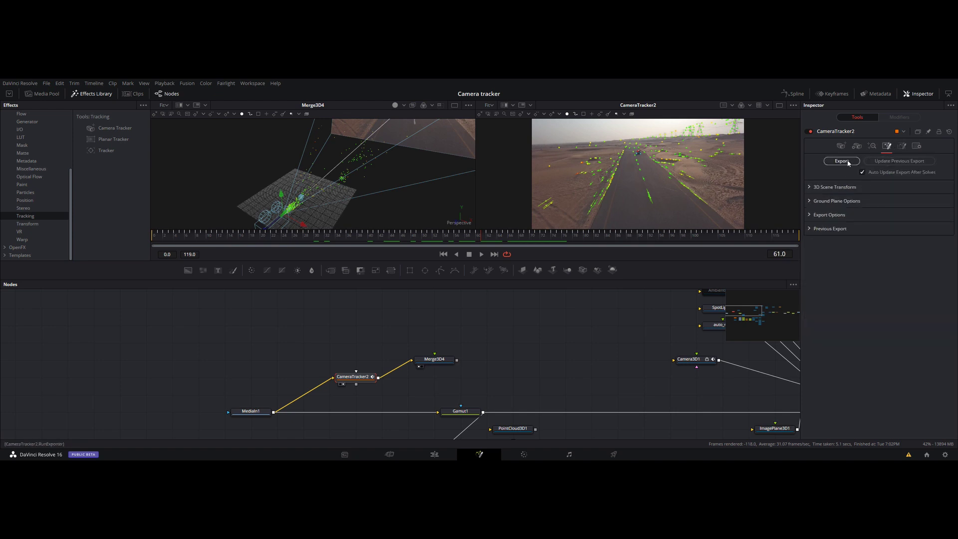
{"action": "left_click", "coordinate": [809, 188]}
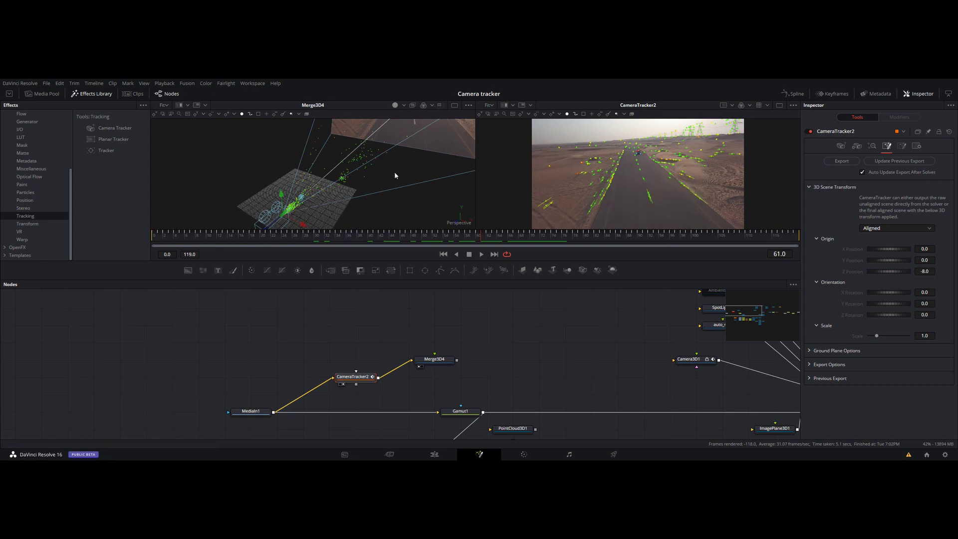
{"action": "mouse_move", "coordinate": [395, 172]}
{"action": "left_mouse_down"}
{"action": "mouse_move", "coordinate": [390, 185]}
{"action": "mouse_move", "coordinate": [364, 190]}
{"action": "left_mouse_up"}
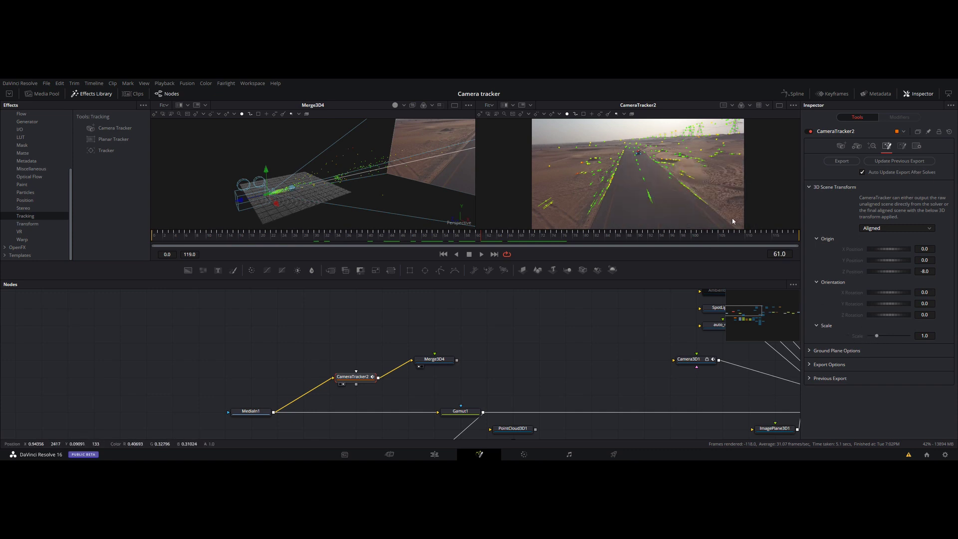
{"action": "left_click", "coordinate": [874, 230]}
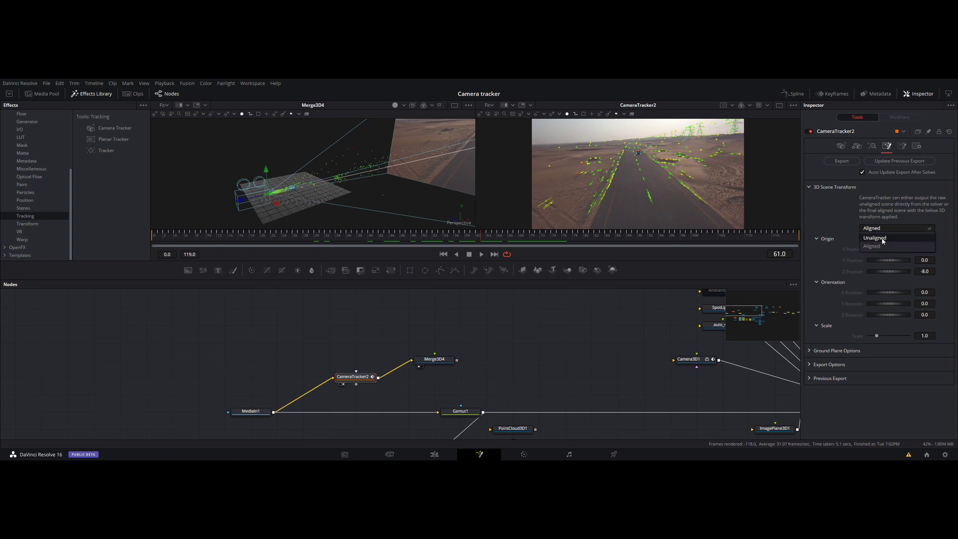
Switch to Unaligned and set the scene origin and ground orientation from the selected road track points
{"action": "left_click", "coordinate": [876, 238]}
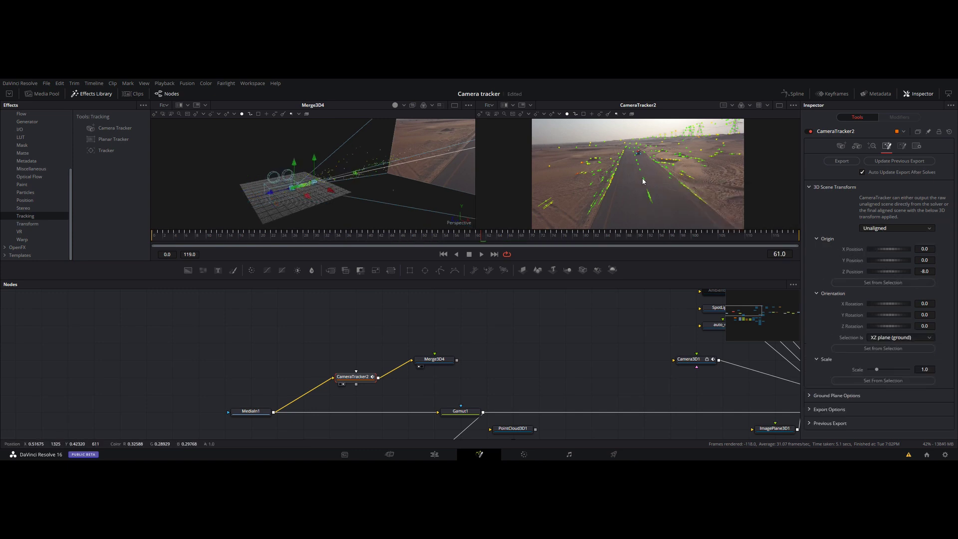
{"action": "mouse_move", "coordinate": [644, 181]}
{"action": "left_click", "coordinate": [889, 283]}
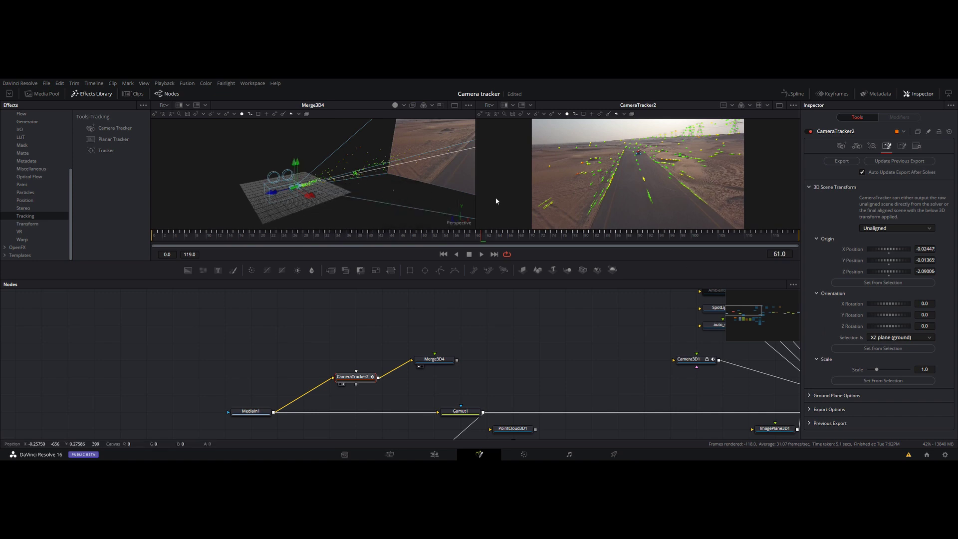
{"action": "mouse_move", "coordinate": [617, 170]}
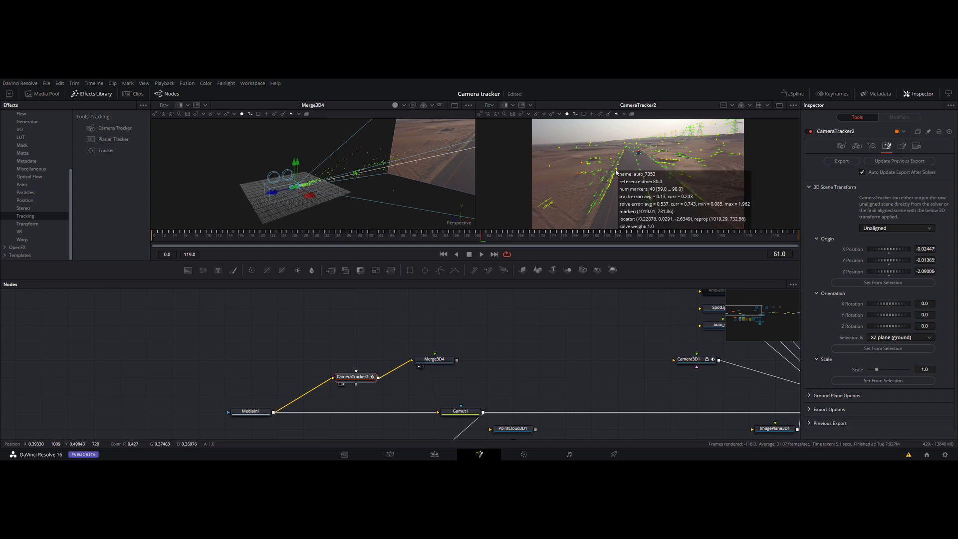
{"action": "mouse_move", "coordinate": [650, 198]}
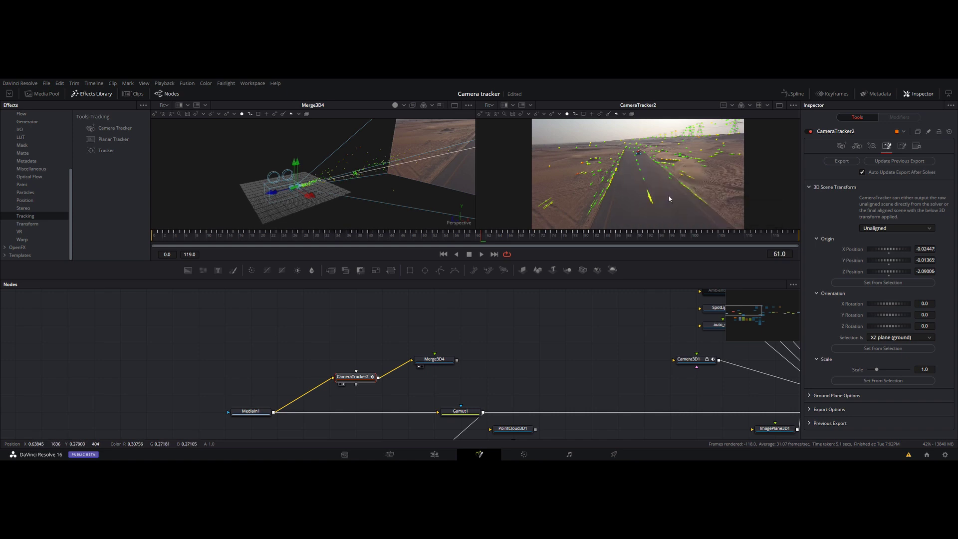
{"action": "mouse_move", "coordinate": [666, 169]}
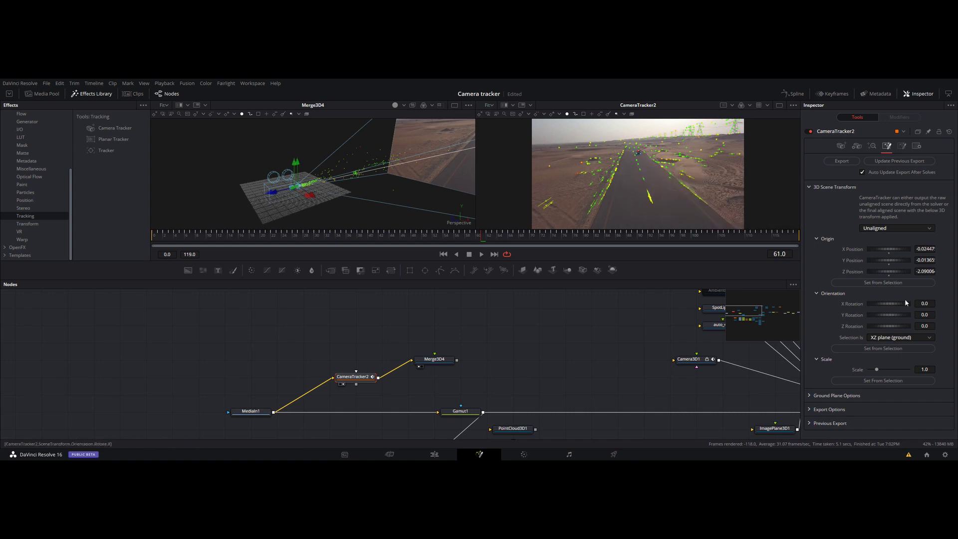
{"action": "left_click", "coordinate": [892, 348]}
Return the 3D Scene Transform to Aligned, check the ground plane, and update the previous export
{"action": "left_click", "coordinate": [905, 229]}
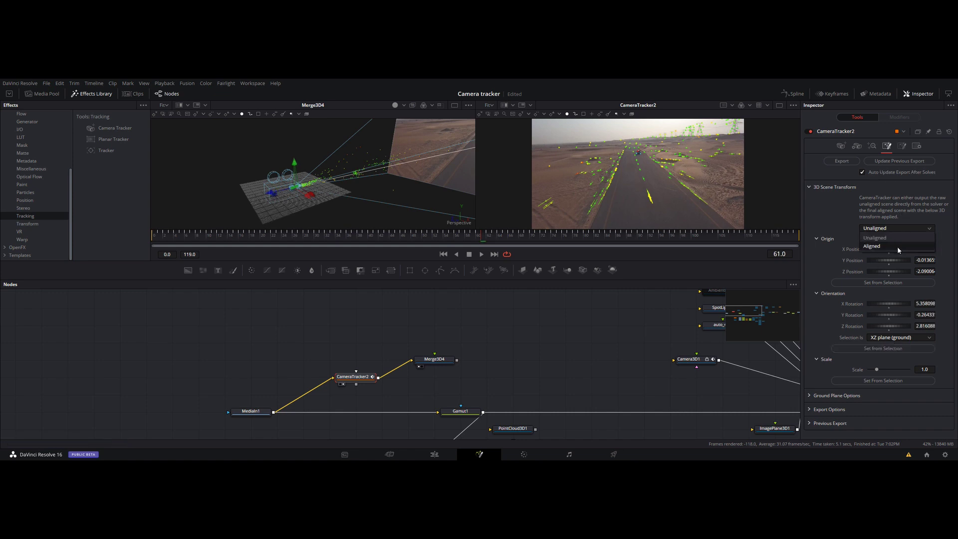
{"action": "left_click", "coordinate": [898, 247]}
{"action": "mouse_move", "coordinate": [314, 197]}
{"action": "left_mouse_down"}
{"action": "mouse_move", "coordinate": [223, 164]}
{"action": "mouse_move", "coordinate": [273, 210]}
{"action": "mouse_move", "coordinate": [306, 193]}
{"action": "mouse_move", "coordinate": [270, 197]}
{"action": "mouse_move", "coordinate": [301, 196]}
{"action": "left_mouse_up"}
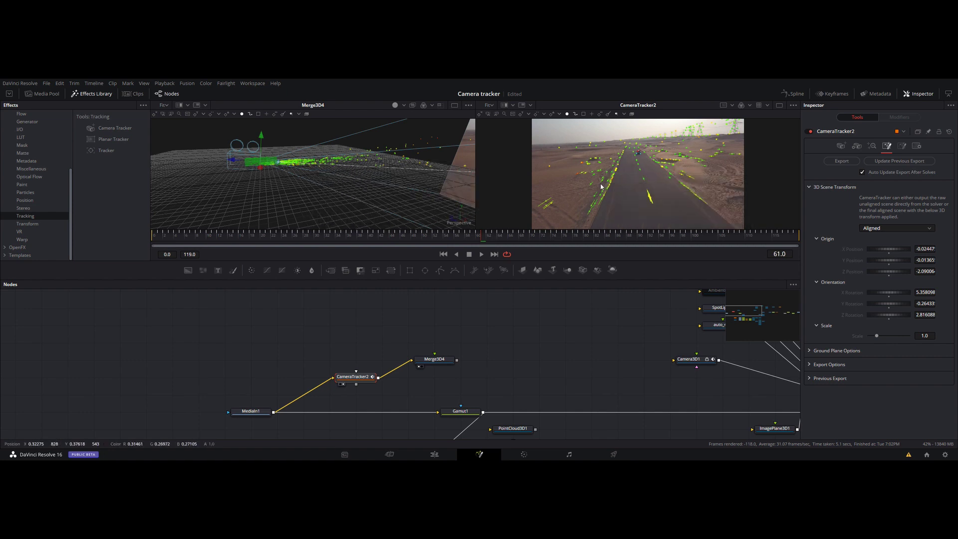
{"action": "mouse_move", "coordinate": [638, 155]}
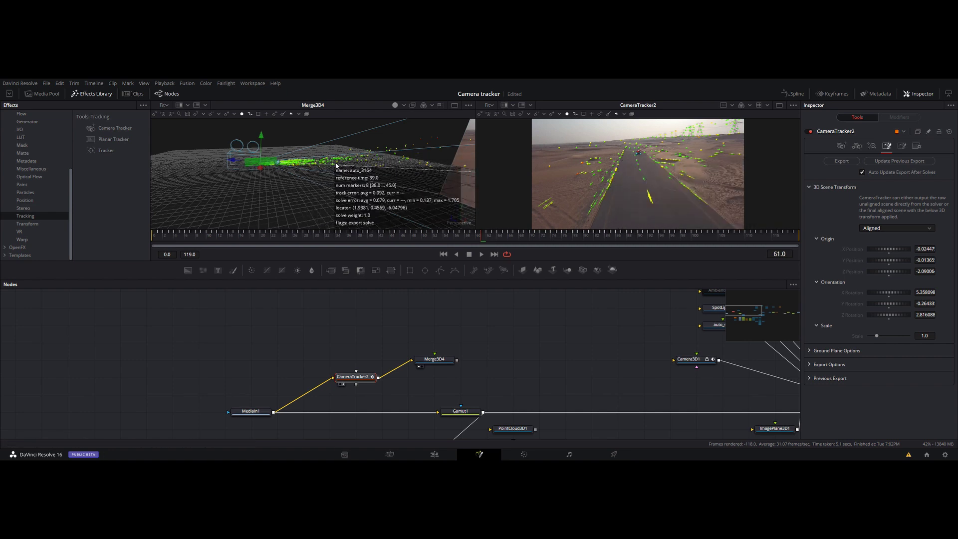
{"action": "left_click_drag", "start_coordinate": [372, 202], "coordinate": [399, 208]}
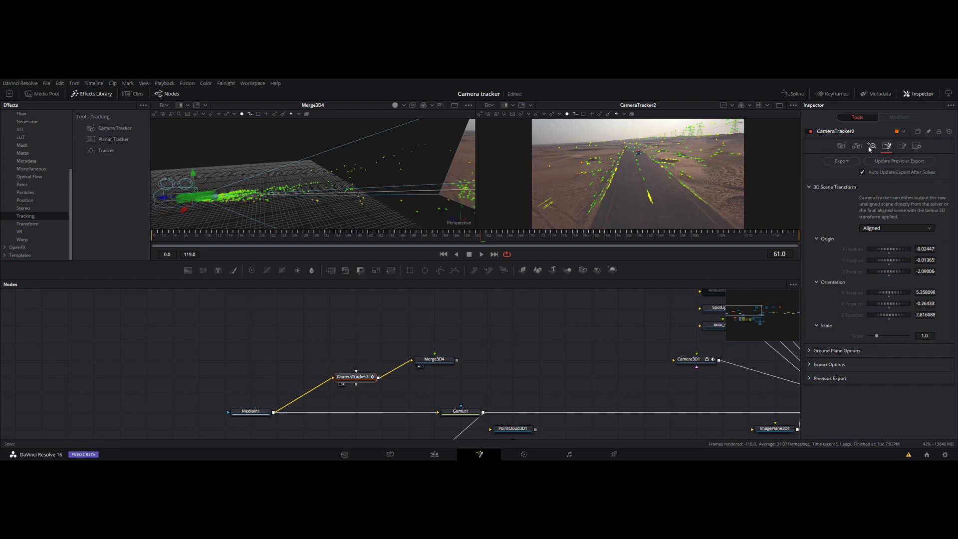
{"action": "left_click", "coordinate": [886, 162]}
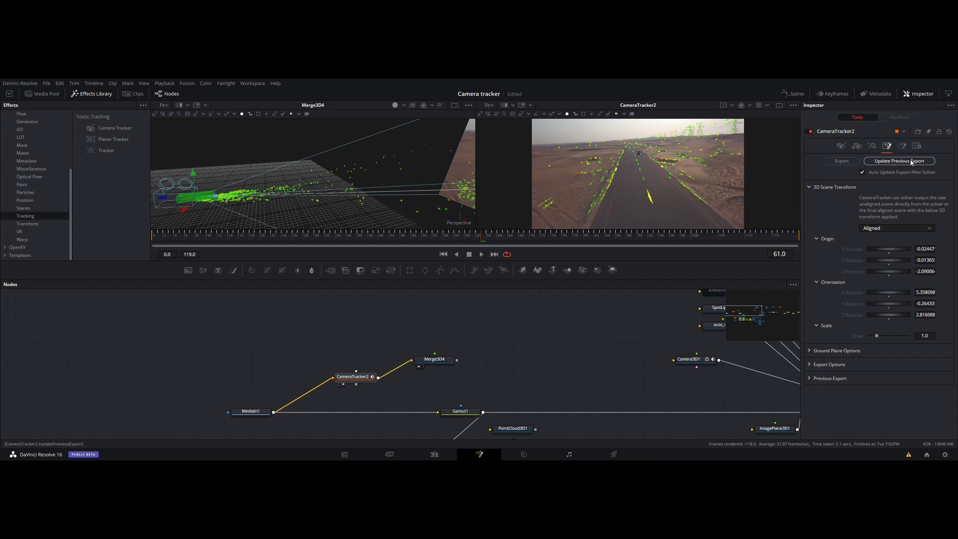
Export the solved scene as new 3D nodes and move the exported group right and down
{"action": "left_click", "coordinate": [842, 162]}
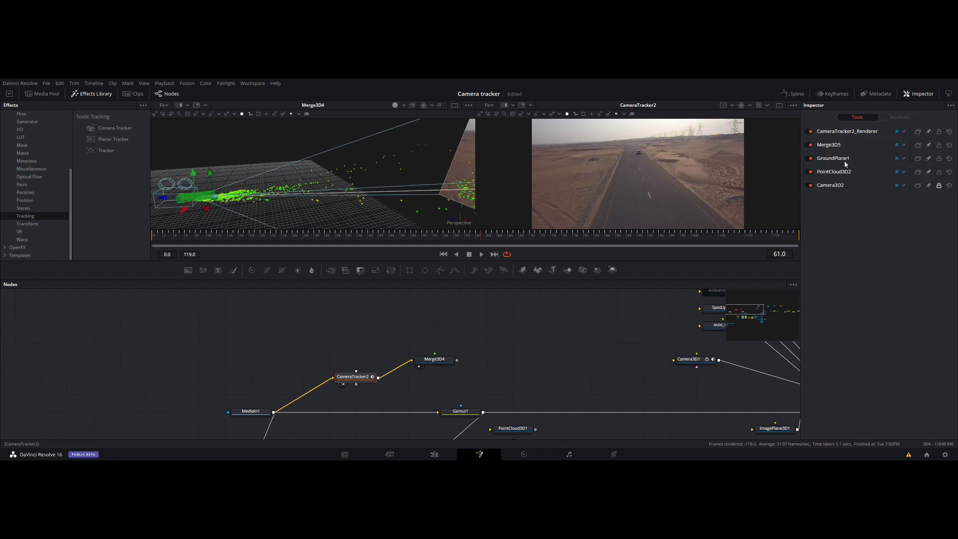
{"action": "scroll", "coordinate": [407, 367], "scroll_direction": "down", "scroll_amount": 3}
{"action": "scroll", "coordinate": [407, 368], "scroll_direction": "down", "scroll_amount": 3}
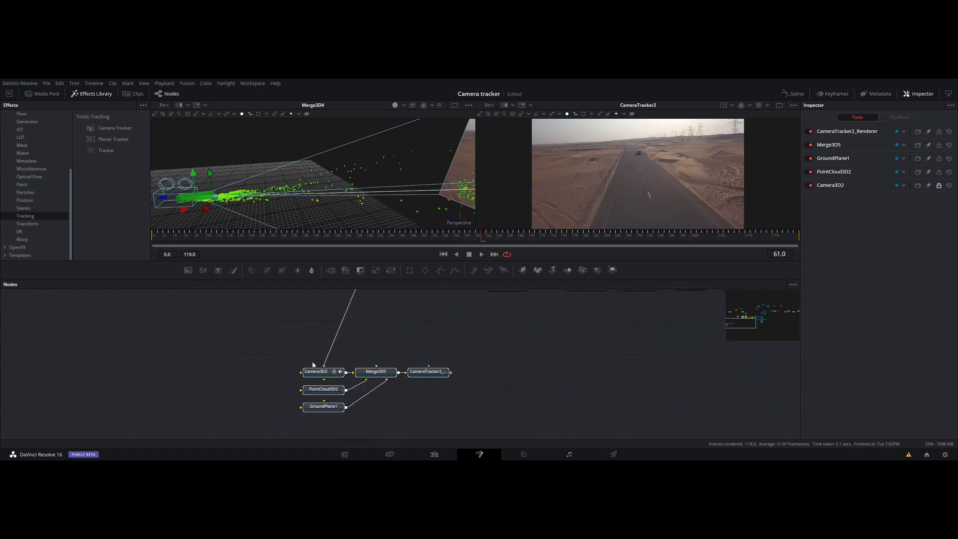
{"action": "left_click_drag", "start_coordinate": [280, 353], "coordinate": [449, 426]}
{"action": "left_click_drag", "start_coordinate": [499, 368], "coordinate": [355, 304]}
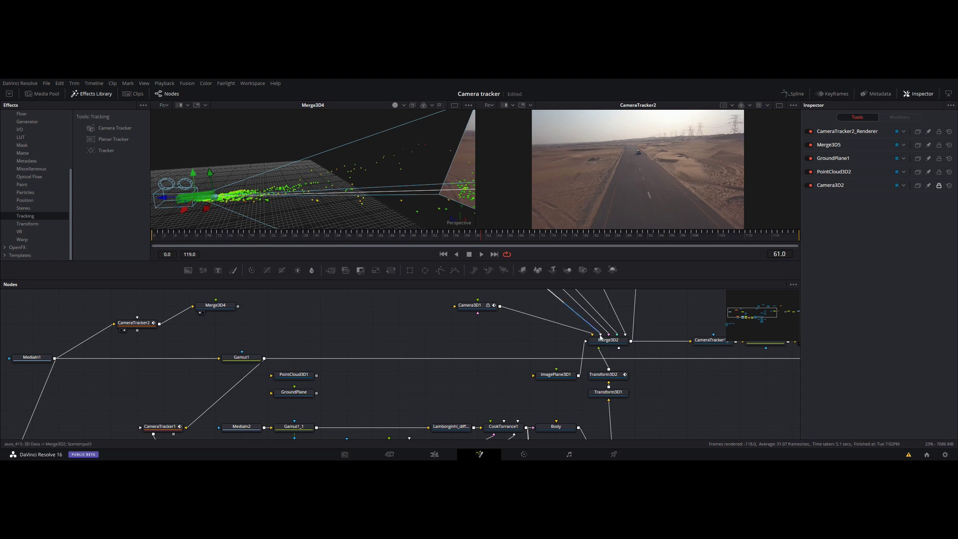
{"action": "mouse_move", "coordinate": [355, 303]}
{"action": "left_mouse_down"}
{"action": "mouse_move", "coordinate": [433, 397]}
{"action": "mouse_move", "coordinate": [495, 369]}
{"action": "left_mouse_up"}
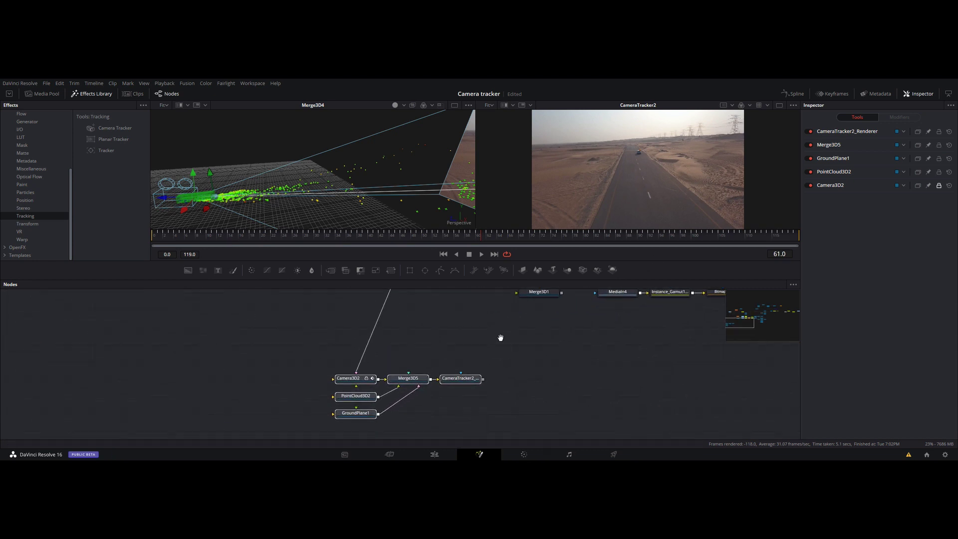
{"action": "left_click", "coordinate": [370, 374]}
{"action": "left_click_drag", "start_coordinate": [371, 378], "coordinate": [419, 401]}
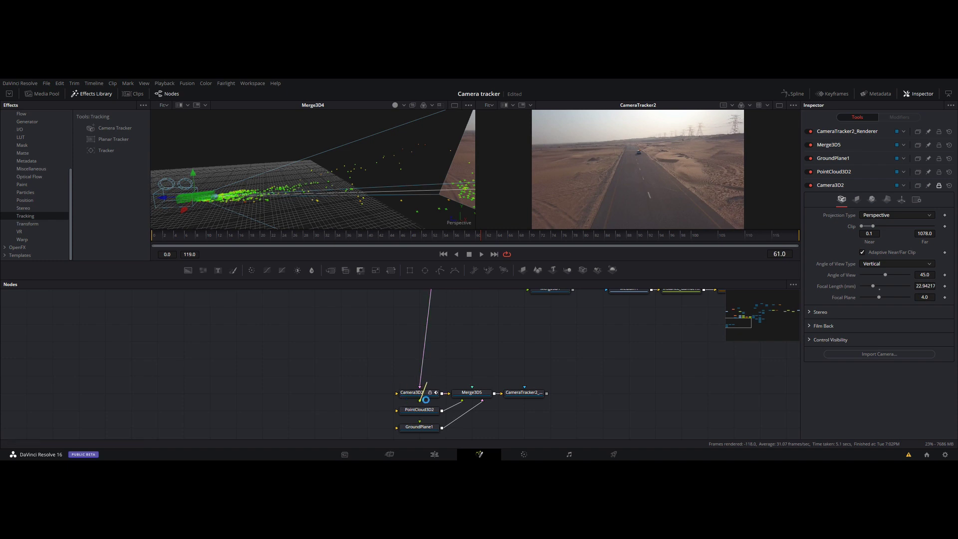
Set Camera3D2 apart from the group, show it in the left viewer, and scrub to frame 57
{"action": "left_click_drag", "start_coordinate": [424, 394], "coordinate": [555, 342]}
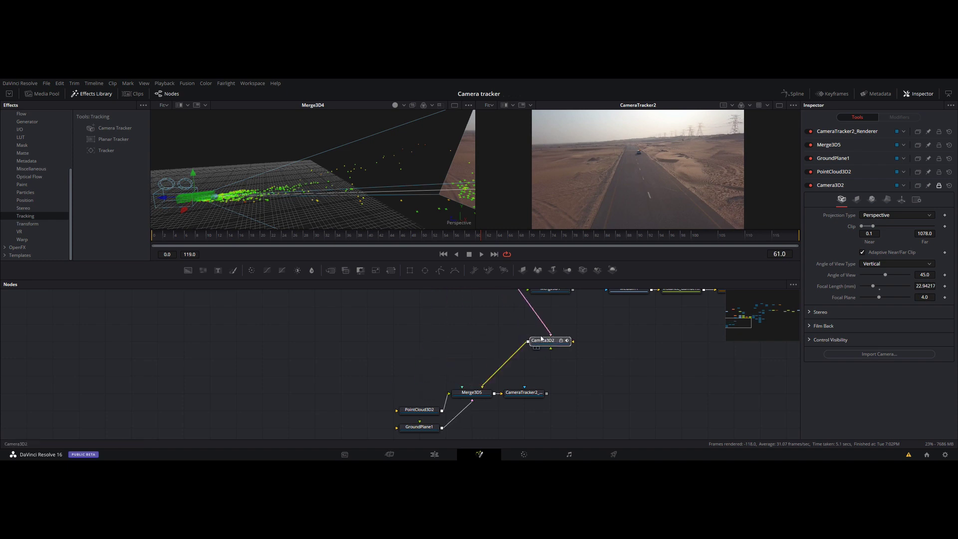
{"action": "scroll", "coordinate": [581, 339], "scroll_direction": "up", "scroll_amount": 2}
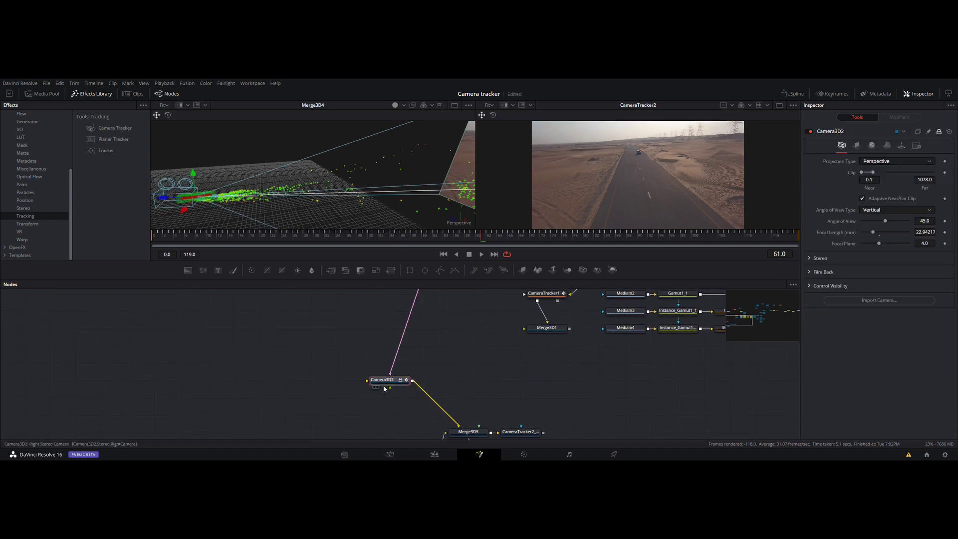
{"action": "left_click_drag", "start_coordinate": [546, 381], "coordinate": [364, 381]}
{"action": "scroll", "coordinate": [456, 355], "scroll_direction": "up", "scroll_amount": 2}
{"action": "left_click_drag", "start_coordinate": [354, 430], "coordinate": [291, 203]}
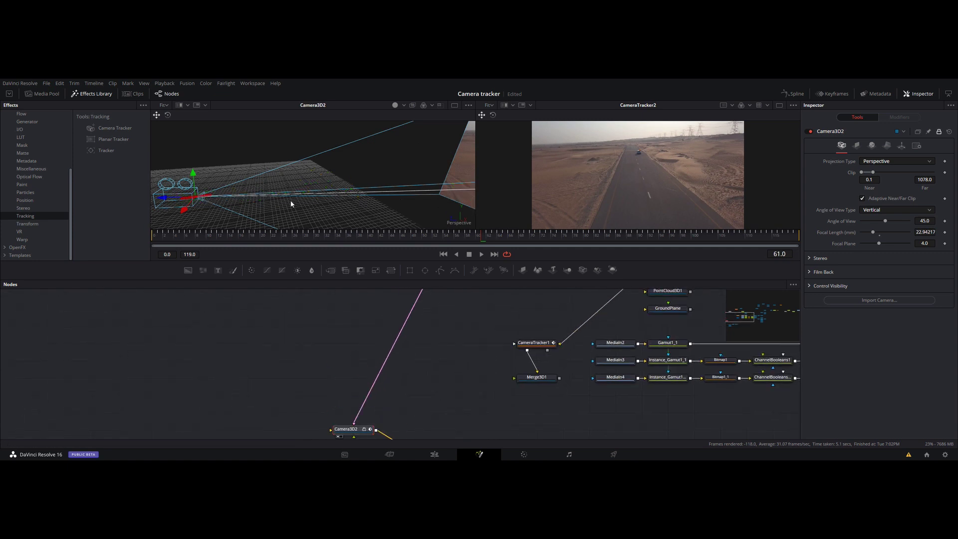
{"action": "mouse_move", "coordinate": [194, 233]}
{"action": "left_mouse_down"}
{"action": "mouse_move", "coordinate": [460, 234]}
{"action": "mouse_move", "coordinate": [467, 246]}
{"action": "left_mouse_up"}
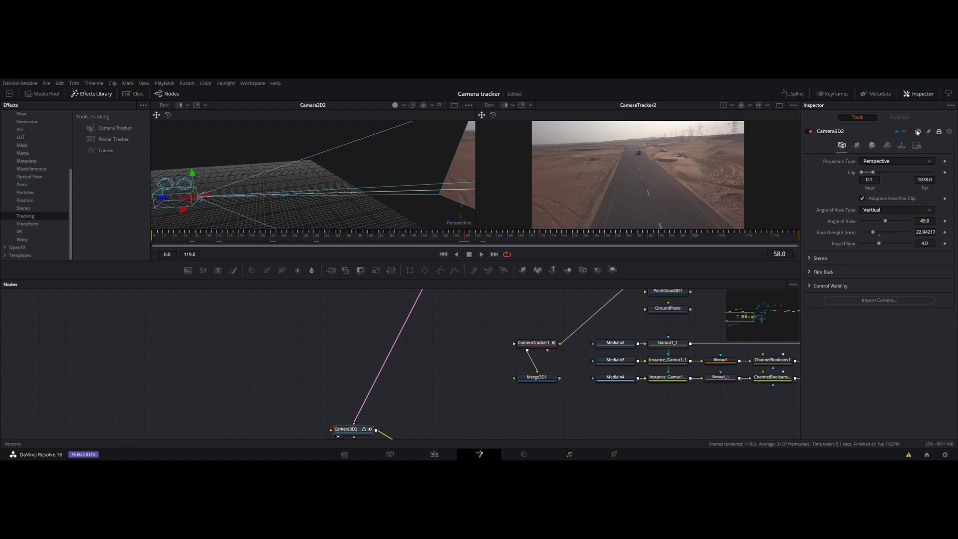
Reposition the Camera3D2 node and run the playhead to frame 119 and back to 0
{"action": "left_click", "coordinate": [203, 175]}
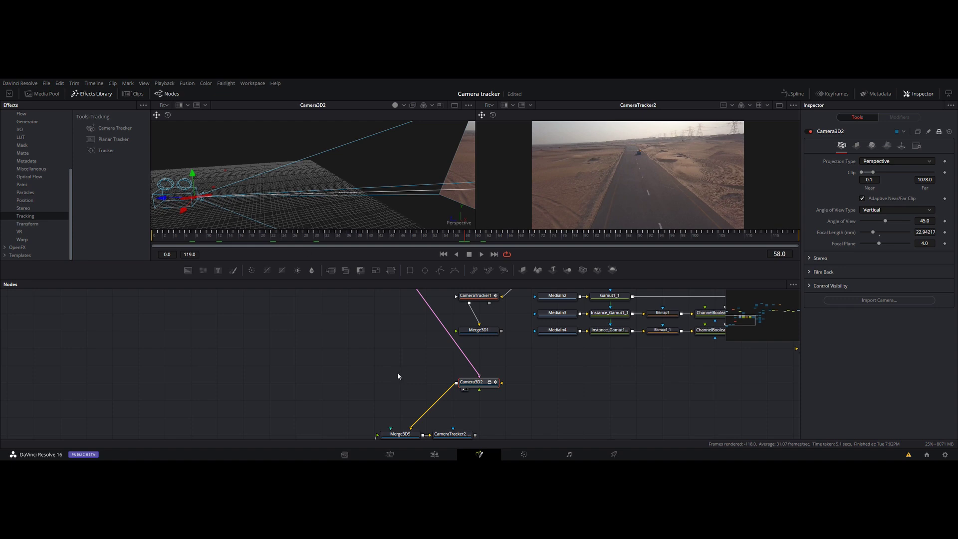
{"action": "left_click_drag", "start_coordinate": [490, 387], "coordinate": [358, 371]}
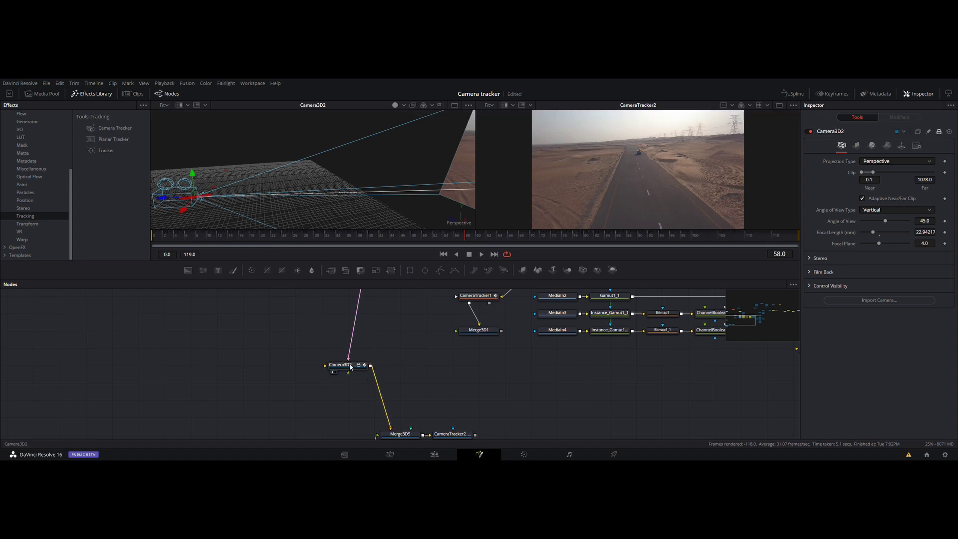
{"action": "left_click", "coordinate": [349, 369]}
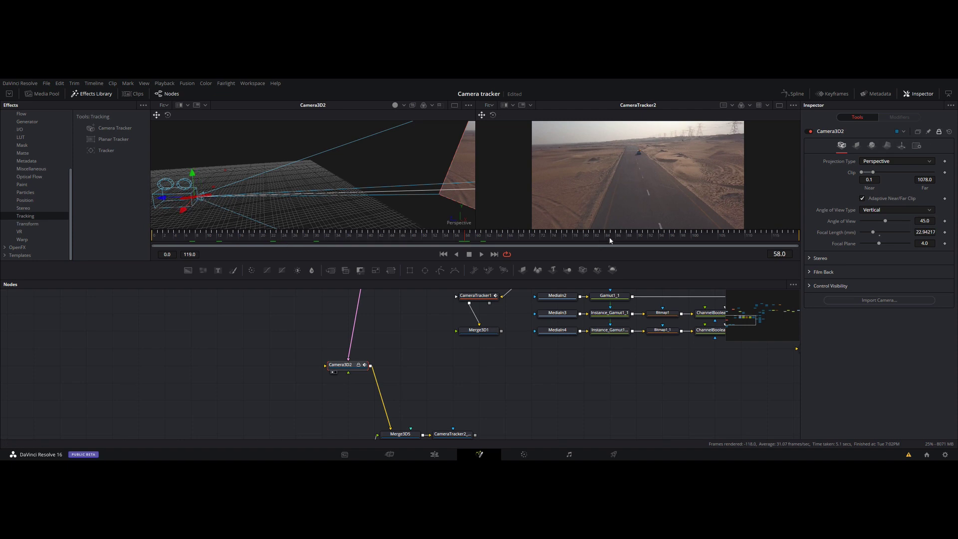
{"action": "left_click_drag", "start_coordinate": [610, 241], "coordinate": [796, 235]}
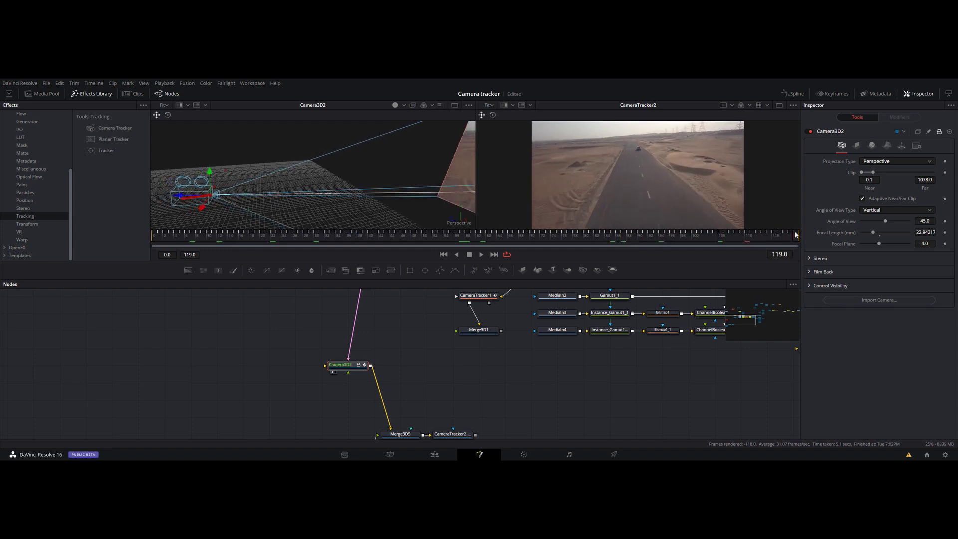
{"action": "left_click_drag", "start_coordinate": [772, 236], "coordinate": [154, 234]}
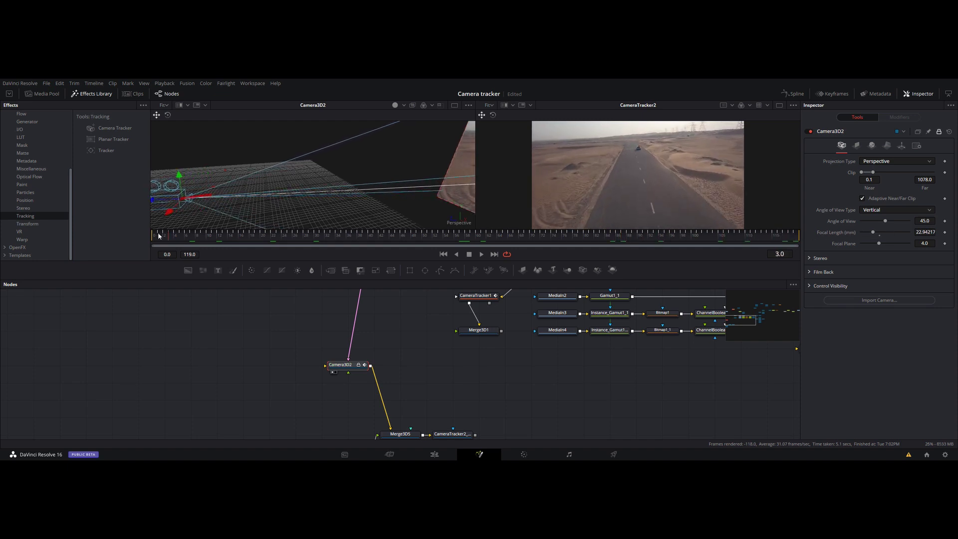
Place Merge3D5 beside Camera3D2 and orbit the 3D view to inspect the camera's image plane
{"action": "scroll", "coordinate": [379, 369], "scroll_direction": "right", "scroll_amount": 3}
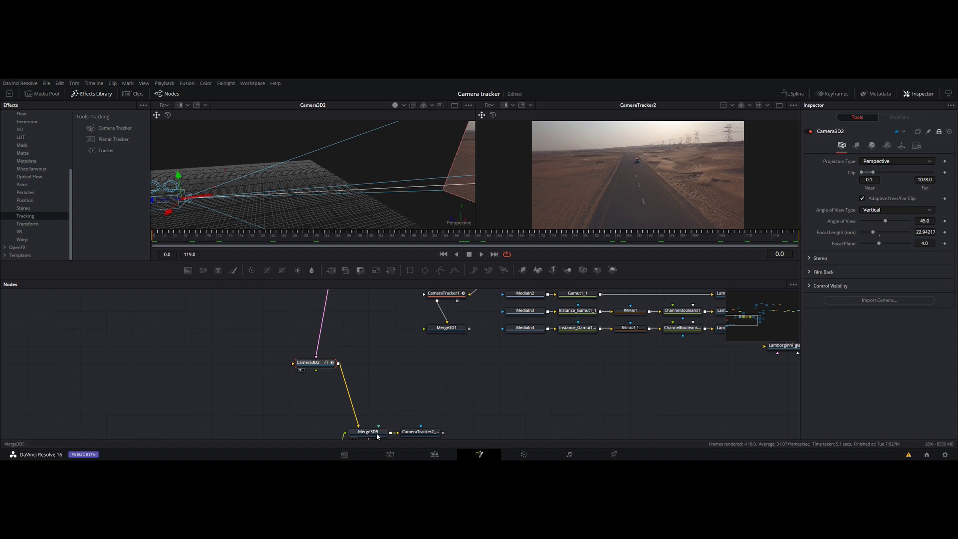
{"action": "left_click_drag", "start_coordinate": [378, 437], "coordinate": [429, 364]}
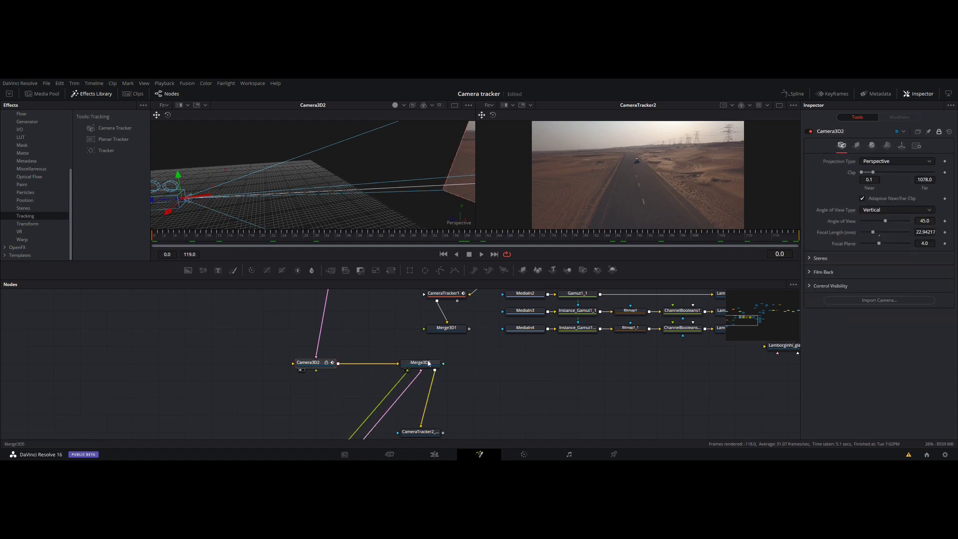
{"action": "scroll", "coordinate": [353, 304], "scroll_direction": "up", "scroll_amount": 3}
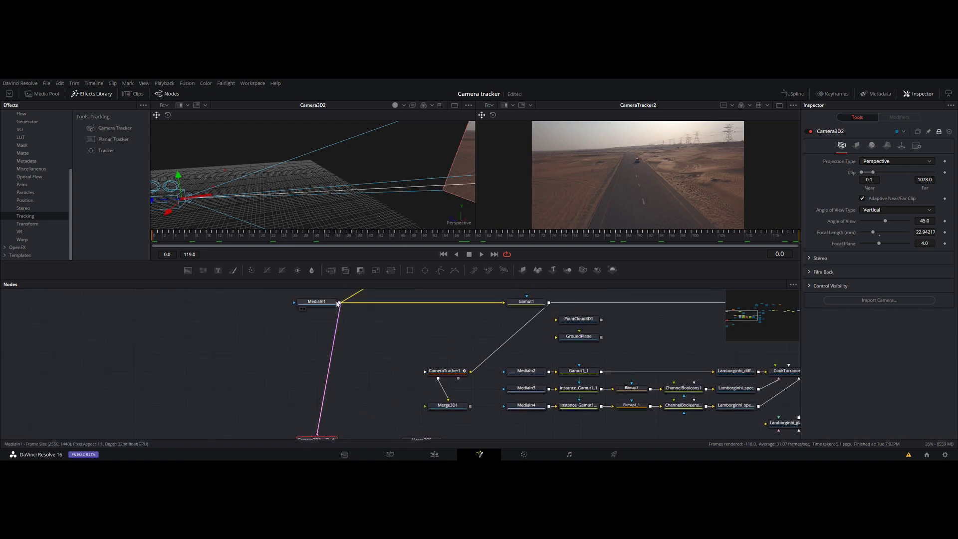
{"action": "scroll", "coordinate": [380, 359], "scroll_direction": "down", "scroll_amount": 3}
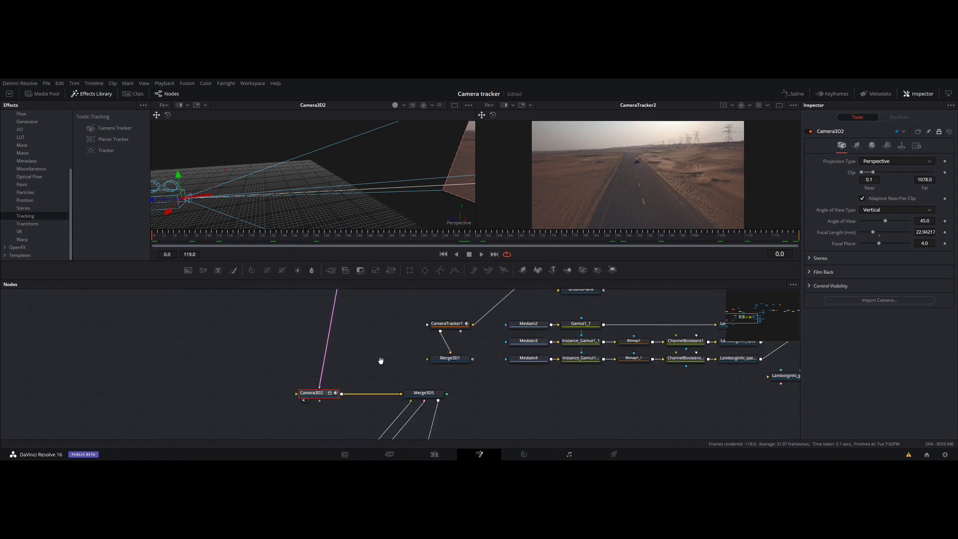
{"action": "left_click_drag", "start_coordinate": [355, 209], "coordinate": [379, 200]}
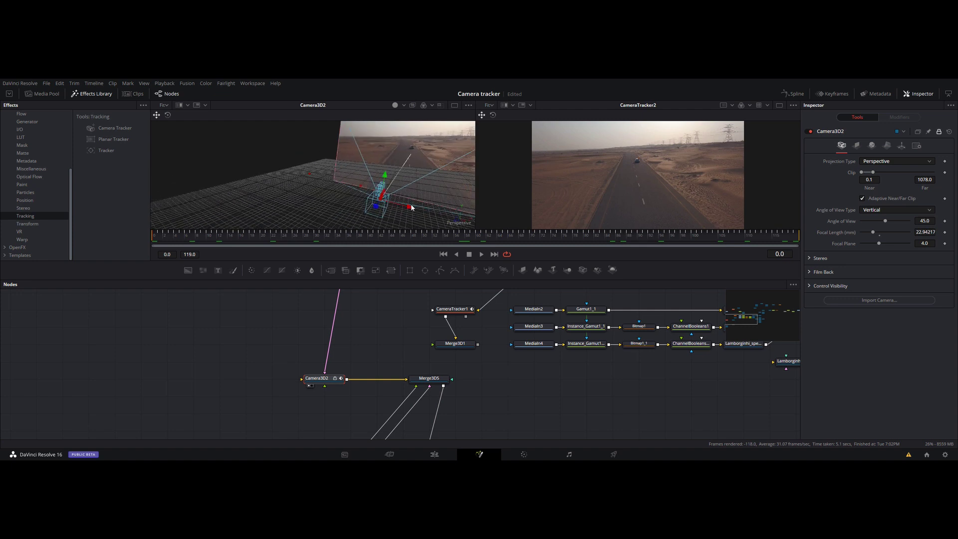
{"action": "mouse_move", "coordinate": [323, 376]}
{"action": "left_mouse_down"}
{"action": "mouse_move", "coordinate": [377, 325]}
{"action": "mouse_move", "coordinate": [311, 329]}
{"action": "mouse_move", "coordinate": [275, 424]}
{"action": "left_mouse_up"}
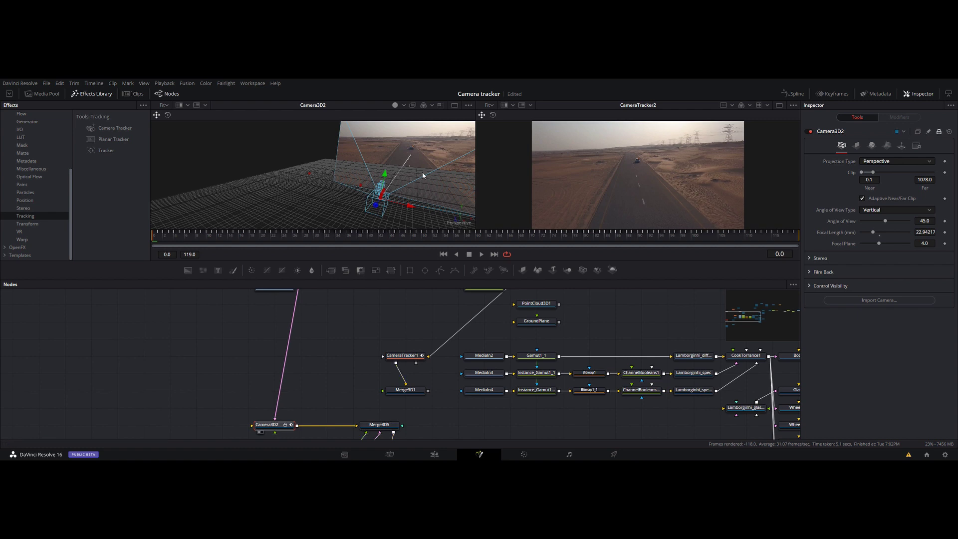
Show GroundPlane1 alone in the 3D viewer and disconnect it from Merge3D5
{"action": "left_click", "coordinate": [388, 428]}
{"action": "scroll", "coordinate": [332, 416], "scroll_direction": "down", "scroll_amount": 1}
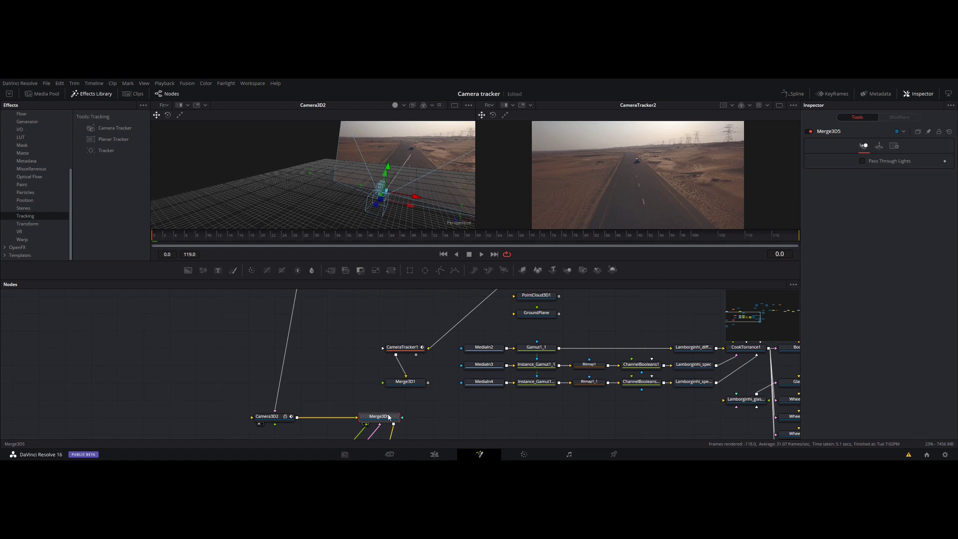
{"action": "scroll", "coordinate": [365, 384], "scroll_direction": "down", "scroll_amount": 5}
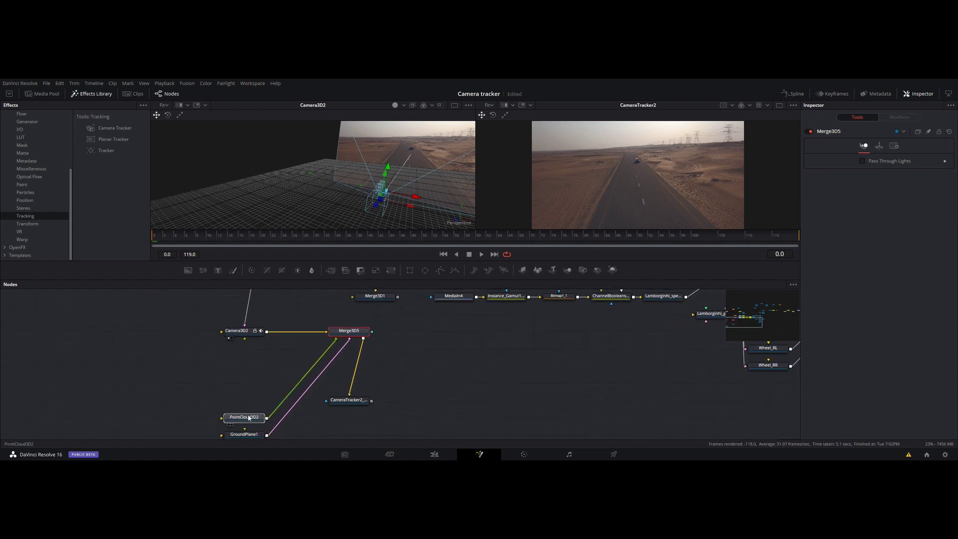
{"action": "left_click_drag", "start_coordinate": [249, 418], "coordinate": [249, 382]}
{"action": "left_click", "coordinate": [245, 435]}
{"action": "scroll", "coordinate": [325, 359], "scroll_direction": "down", "scroll_amount": 1}
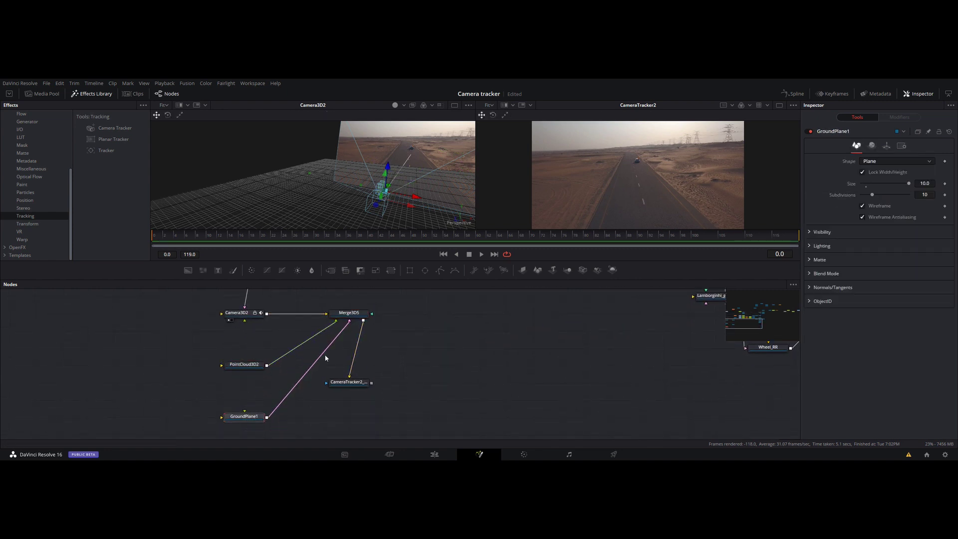
{"action": "left_click_drag", "start_coordinate": [244, 417], "coordinate": [312, 219]}
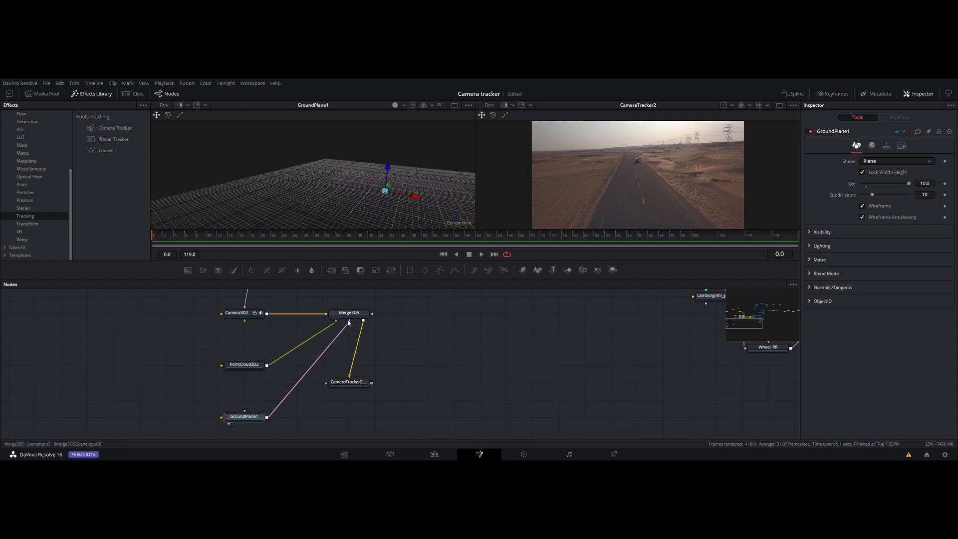
{"action": "left_click_drag", "start_coordinate": [357, 324], "coordinate": [369, 279]}
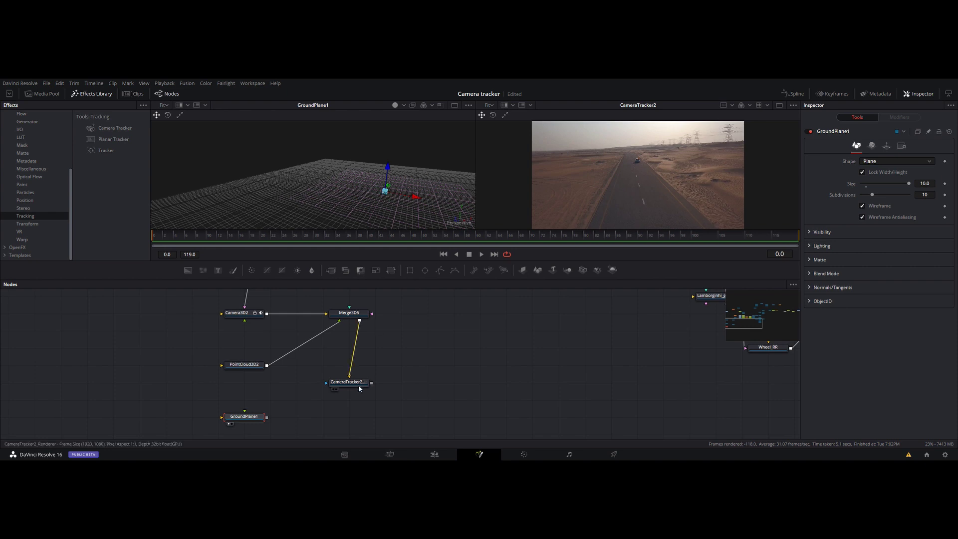
Place the CameraTracker2 renderer after Merge3D5 and pan to the Lamborghini and Wheel nodes
{"action": "left_click_drag", "start_coordinate": [358, 386], "coordinate": [516, 317]}
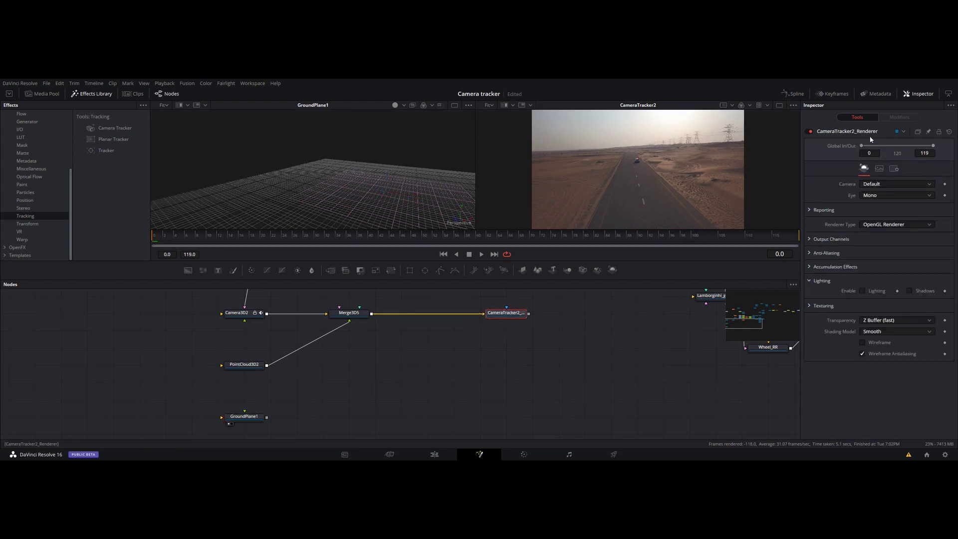
{"action": "left_click_drag", "start_coordinate": [499, 340], "coordinate": [603, 392]}
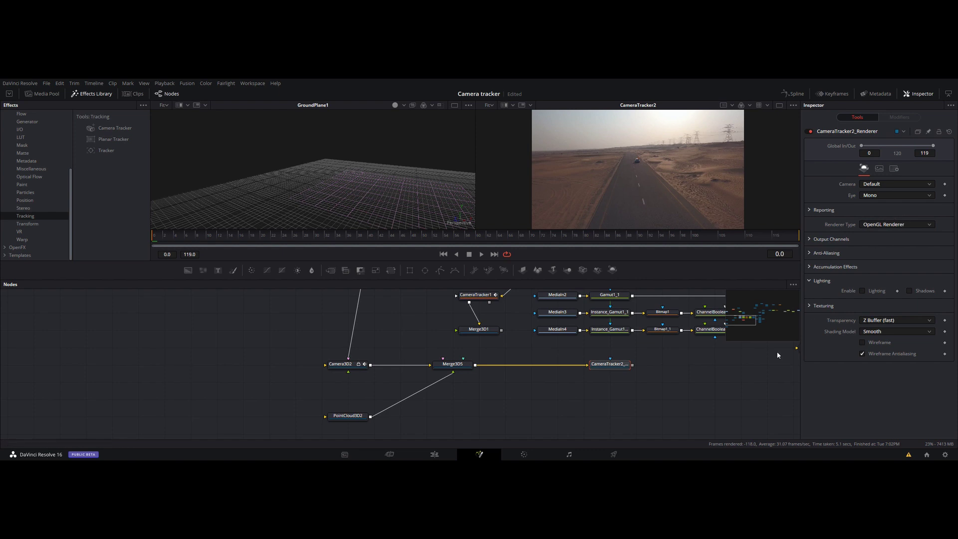
{"action": "left_click_drag", "start_coordinate": [576, 423], "coordinate": [474, 434]}
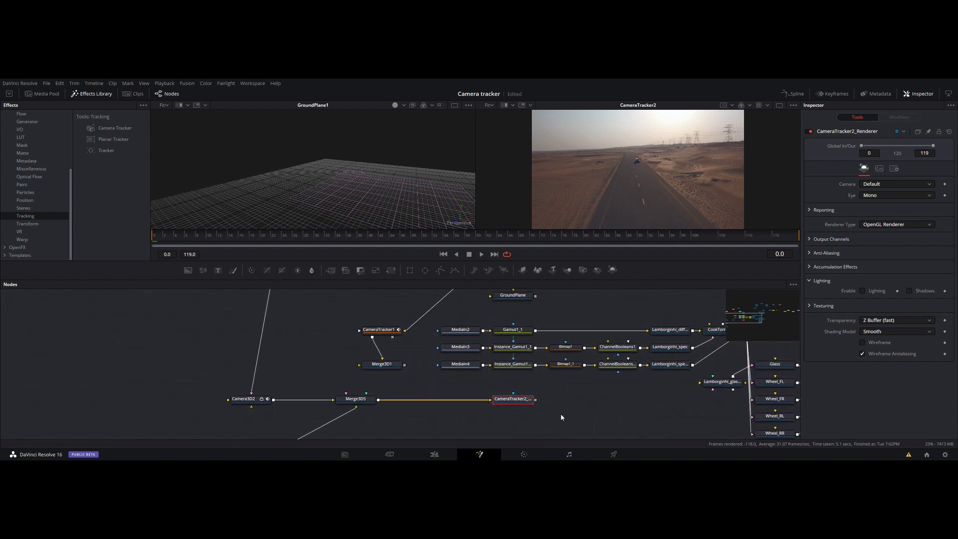
{"action": "mouse_move", "coordinate": [562, 417]}
{"action": "left_mouse_down"}
{"action": "mouse_move", "coordinate": [571, 370]}
{"action": "mouse_move", "coordinate": [335, 350]}
{"action": "left_mouse_up"}
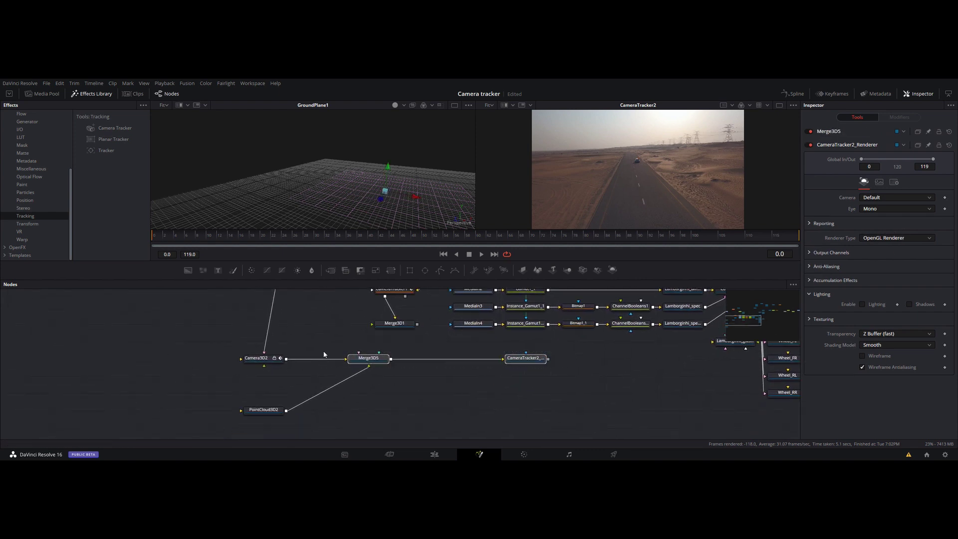
Delete Merge3D5, the renderer, Camera3D2, PointCloud3D2, CameraTracker2 and Merge3D4 in three batches
{"action": "key", "text": "Delete"}
{"action": "left_click_drag", "start_coordinate": [297, 408], "coordinate": [235, 344]}
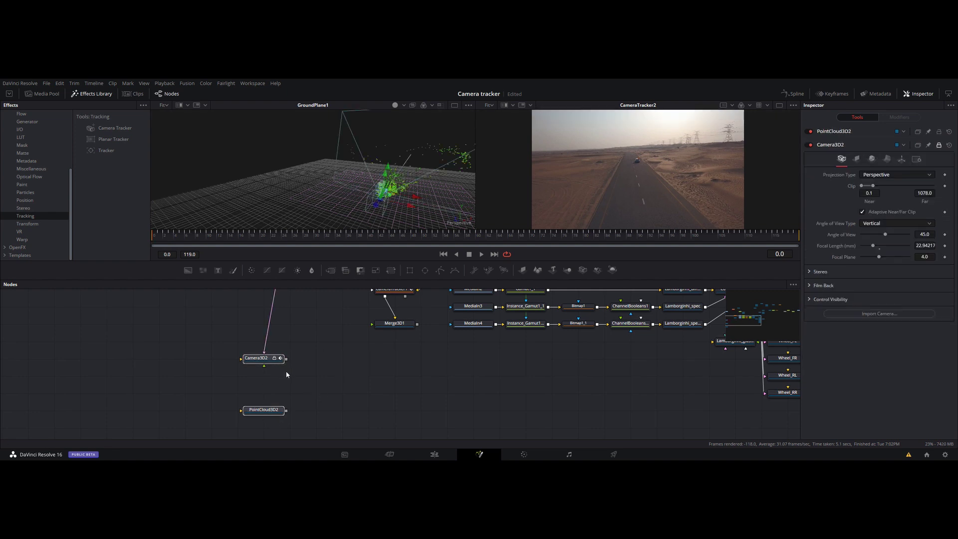
{"action": "key", "text": "Delete"}
{"action": "left_click_drag", "start_coordinate": [328, 325], "coordinate": [297, 372]}
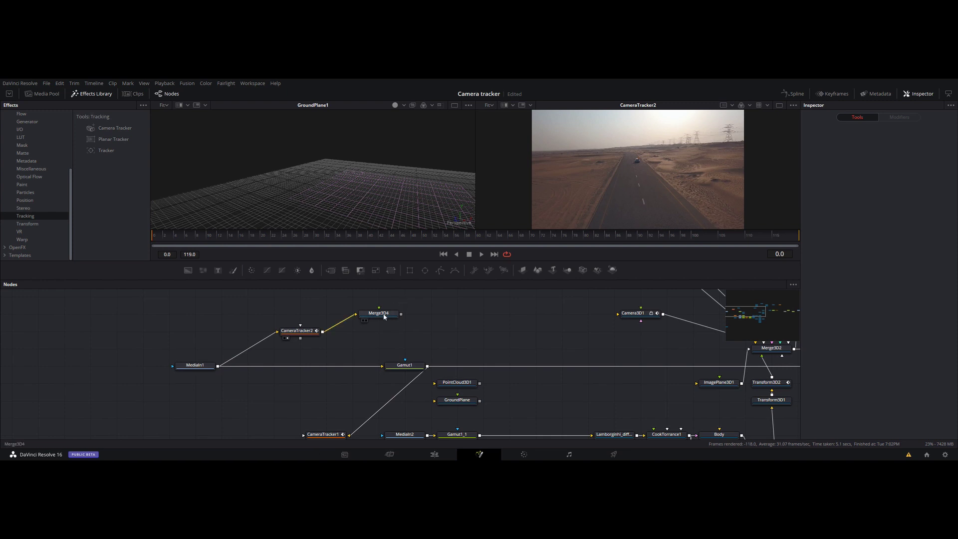
{"action": "left_click_drag", "start_coordinate": [294, 318], "coordinate": [428, 341]}
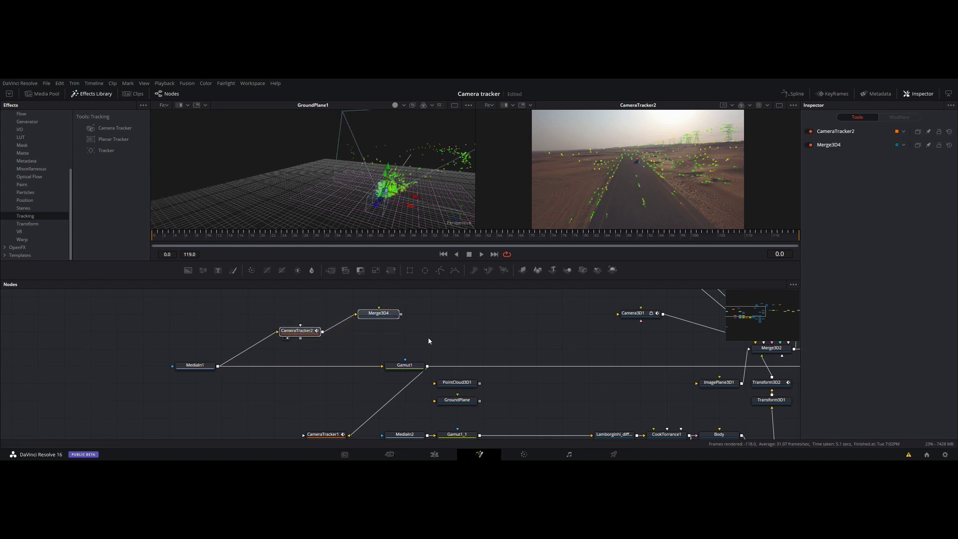
{"action": "key", "text": "Delete"}
{"action": "left_click_drag", "start_coordinate": [348, 342], "coordinate": [271, 299]}
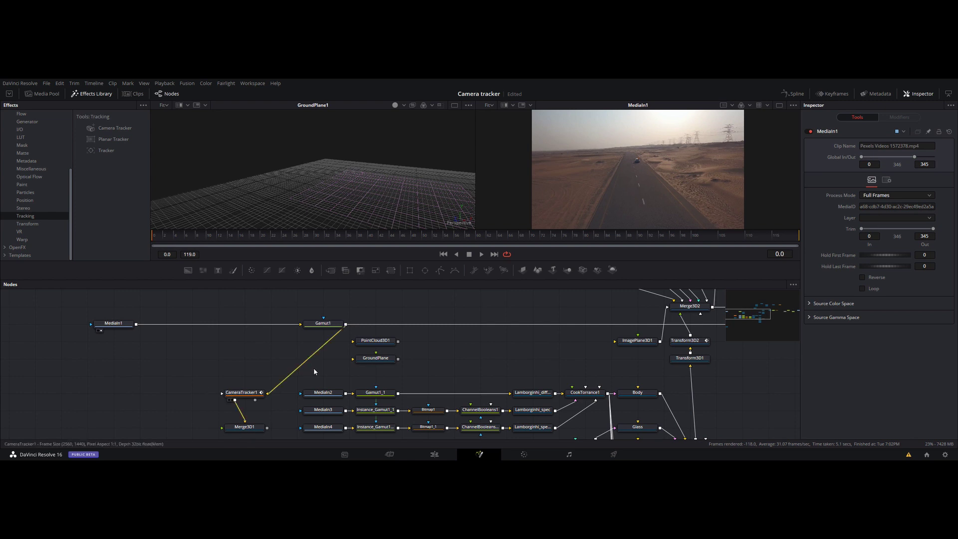
Connect PointCloud3D1 into Merge3D2 and view the 3D scene through Camera3D1
{"action": "left_click", "coordinate": [241, 392]}
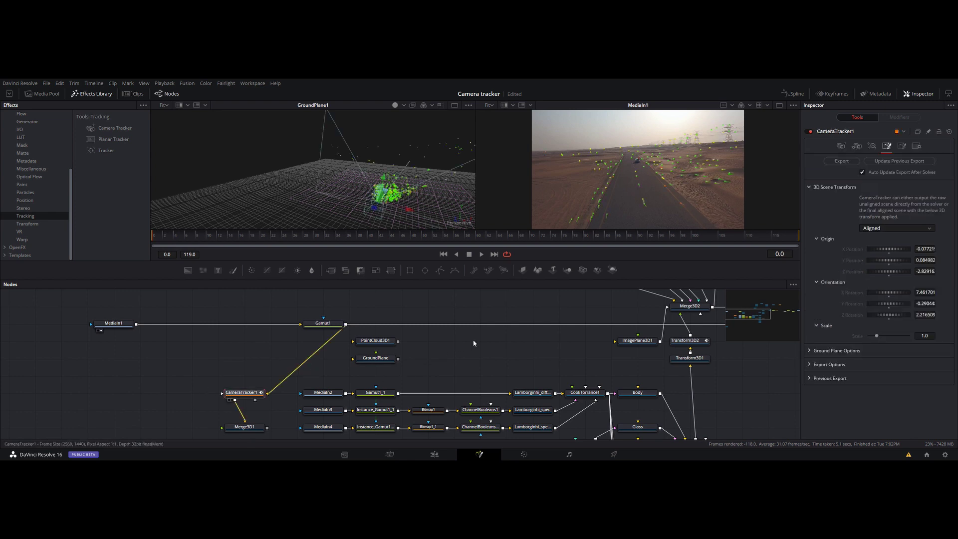
{"action": "left_click", "coordinate": [372, 343]}
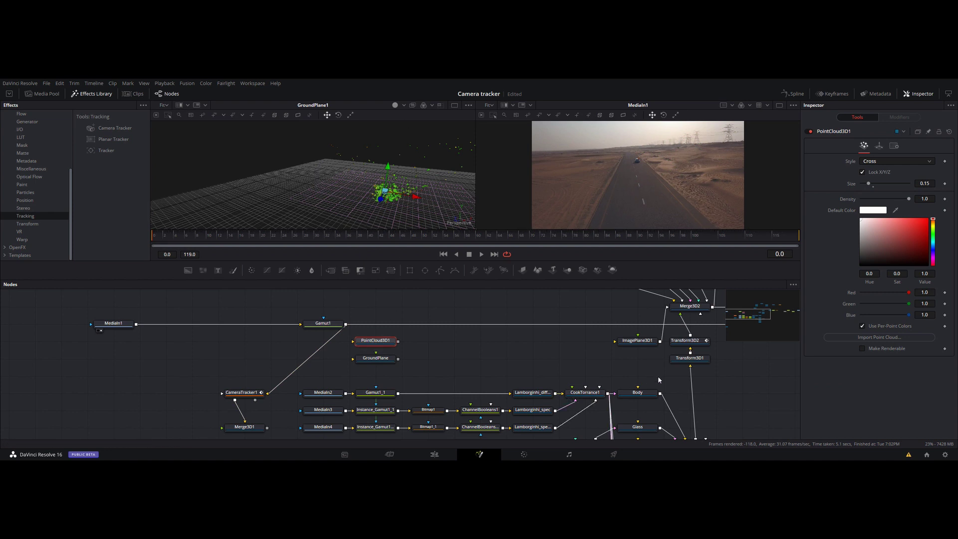
{"action": "left_click_drag", "start_coordinate": [658, 376], "coordinate": [414, 344]}
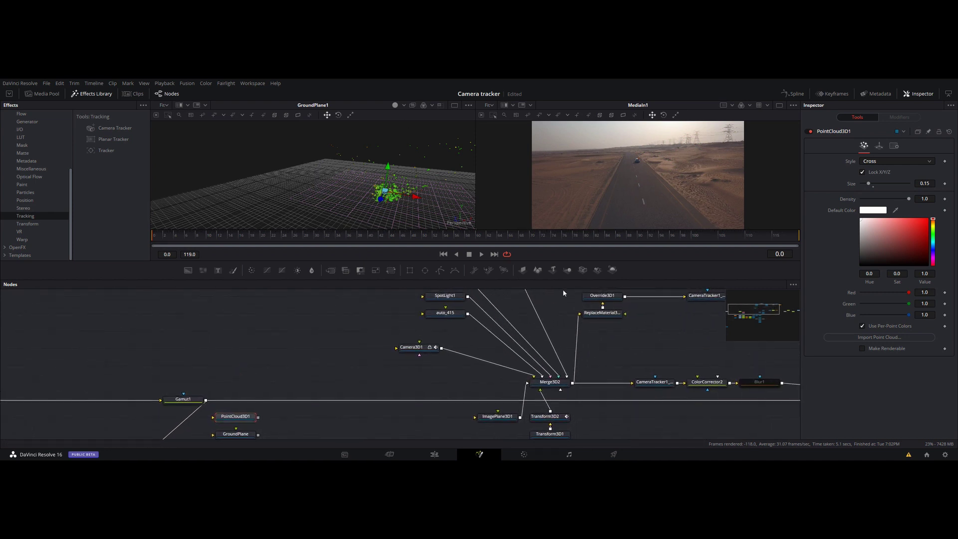
{"action": "left_click_drag", "start_coordinate": [404, 391], "coordinate": [382, 337]}
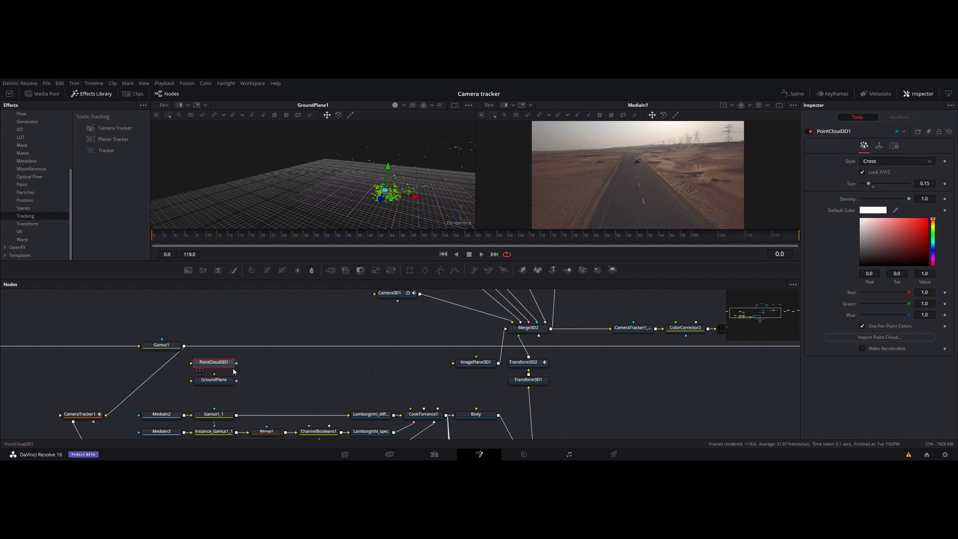
{"action": "mouse_move", "coordinate": [236, 363]}
{"action": "left_mouse_down"}
{"action": "mouse_move", "coordinate": [523, 343]}
{"action": "mouse_move", "coordinate": [409, 180]}
{"action": "left_mouse_up"}
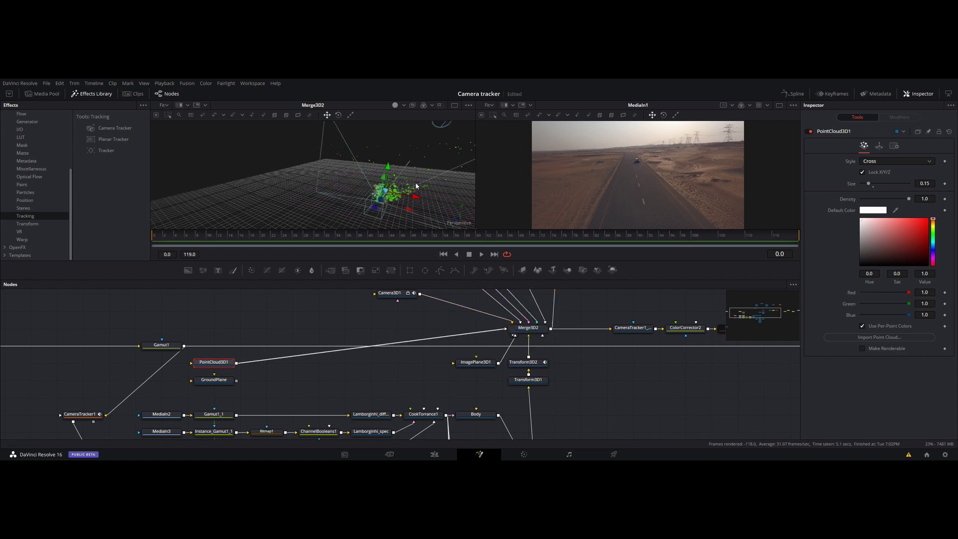
{"action": "right_click", "coordinate": [464, 225]}
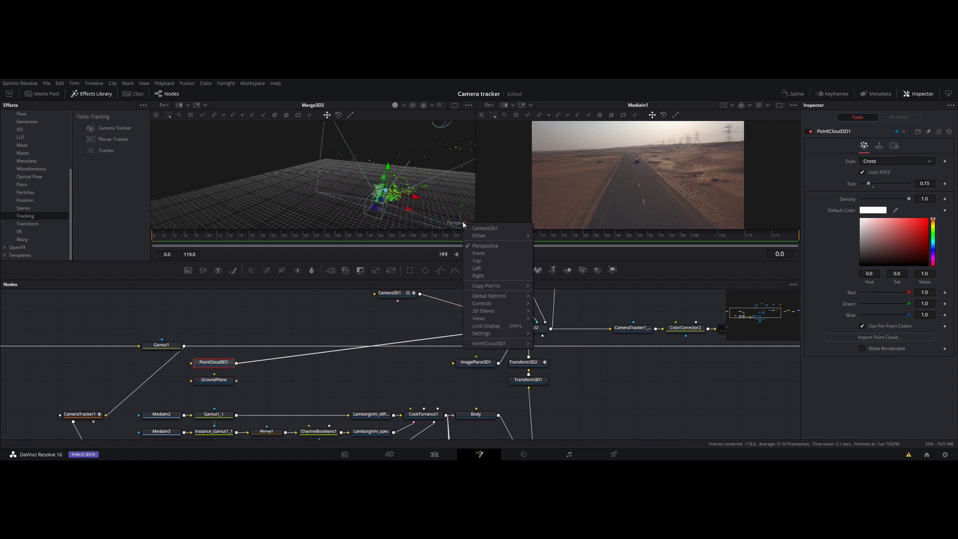
{"action": "mouse_move", "coordinate": [499, 235]}
{"action": "left_click", "coordinate": [496, 229]}
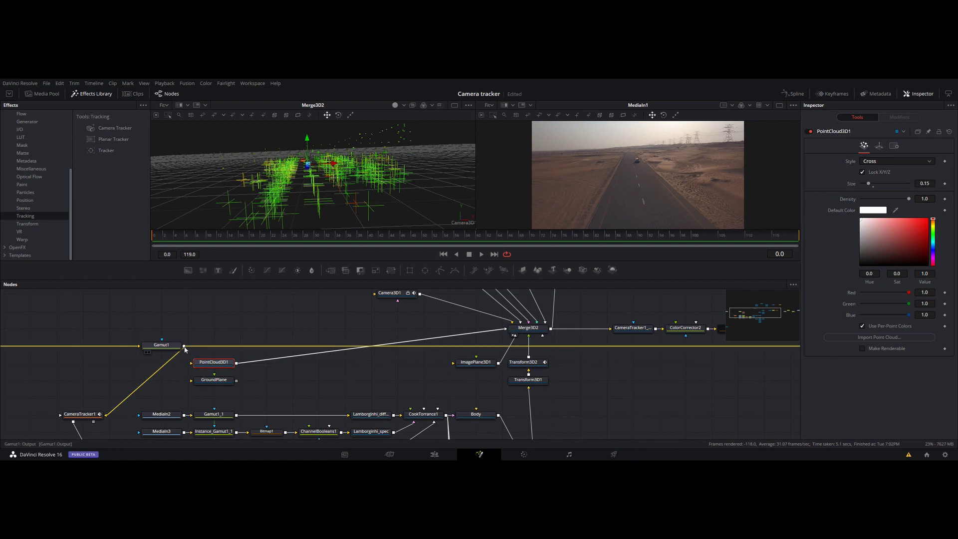
Feed Gamut1 into Camera3D1 as its background and shrink the point crosses to 0.071
{"action": "left_click_drag", "start_coordinate": [184, 348], "coordinate": [508, 330]}
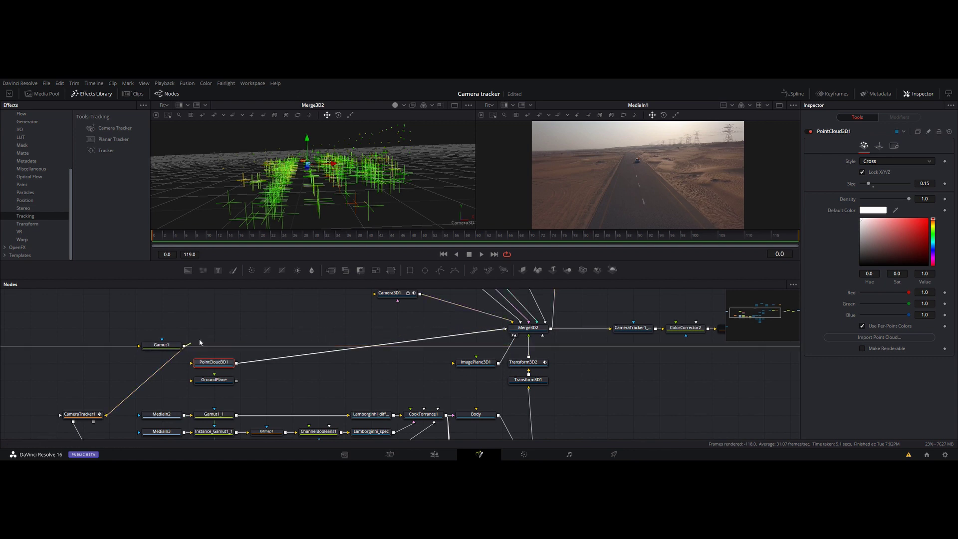
{"action": "left_click_drag", "start_coordinate": [185, 348], "coordinate": [375, 294]}
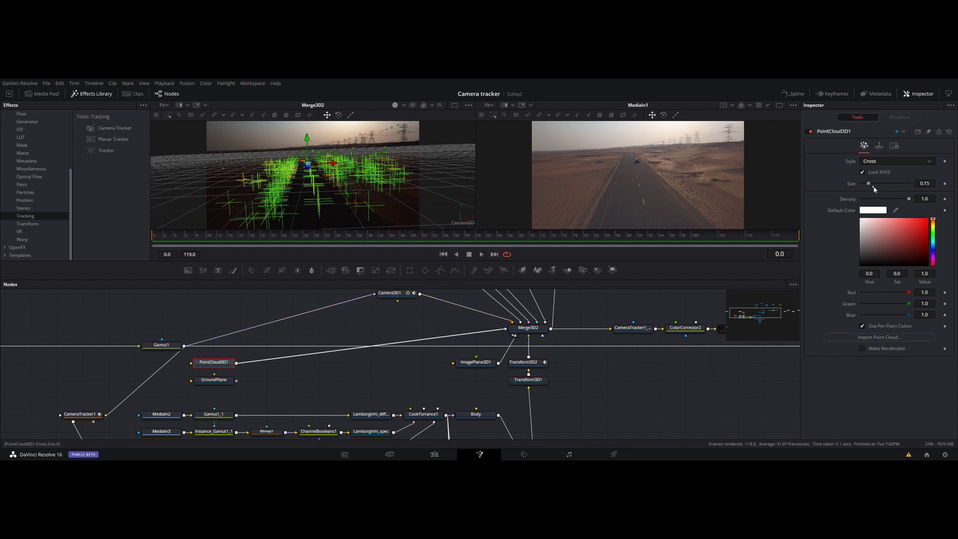
{"action": "left_click_drag", "start_coordinate": [872, 186], "coordinate": [866, 185]}
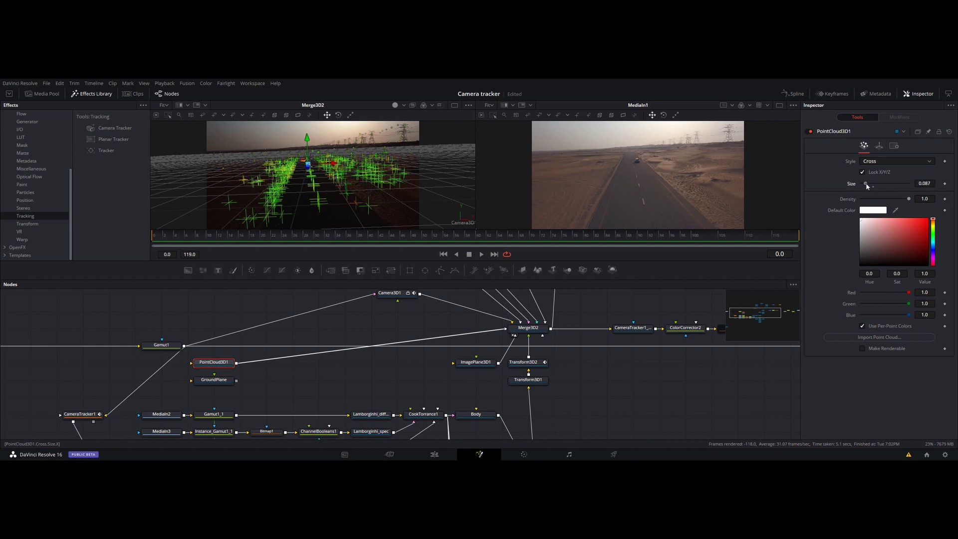
{"action": "left_click", "coordinate": [161, 345]}
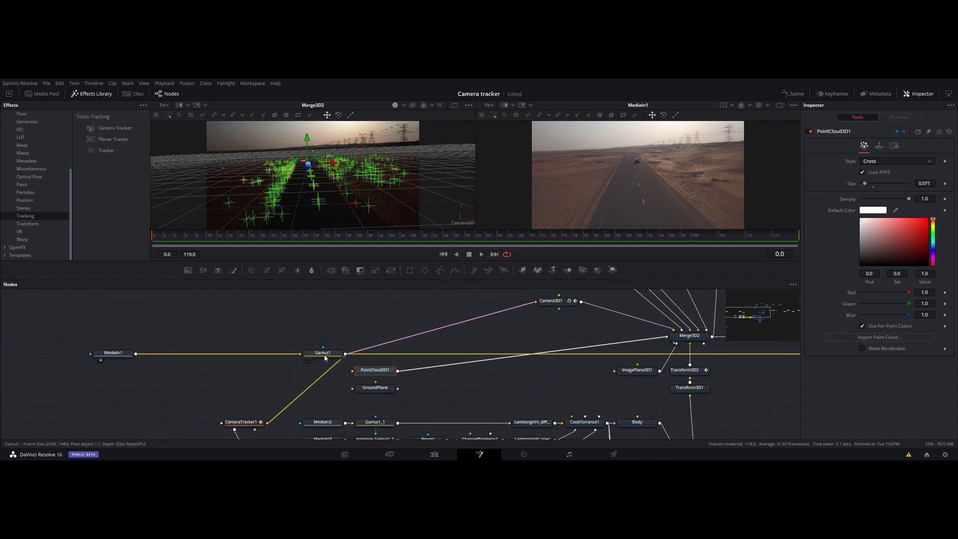
Toggle Gamut1 to compare brightness, leave it off, then select the tracked points in Merge3D2's scene
{"action": "left_click", "coordinate": [810, 132]}
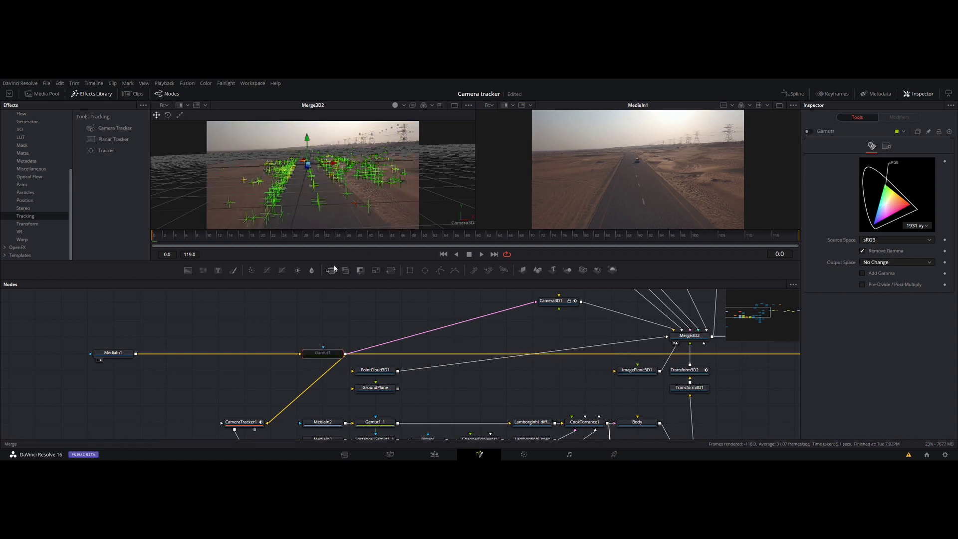
{"action": "left_click", "coordinate": [808, 131]}
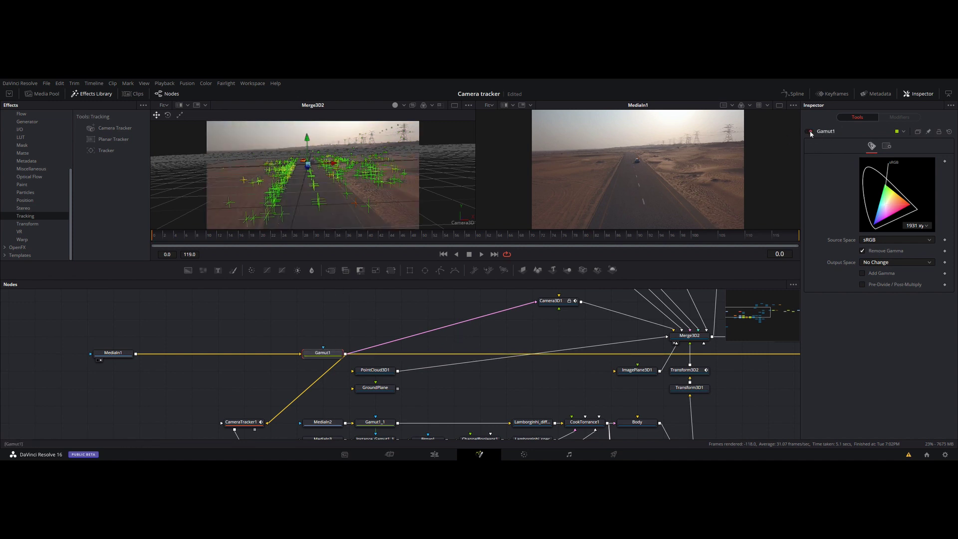
{"action": "left_click", "coordinate": [808, 131]}
{"action": "left_click", "coordinate": [808, 131]}
{"action": "left_click", "coordinate": [808, 132]}
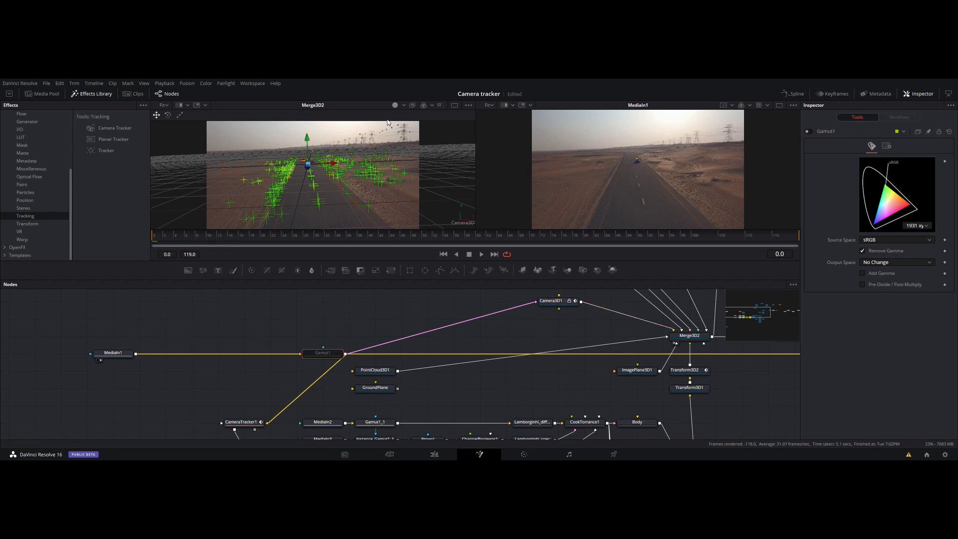
{"action": "left_click", "coordinate": [353, 149]}
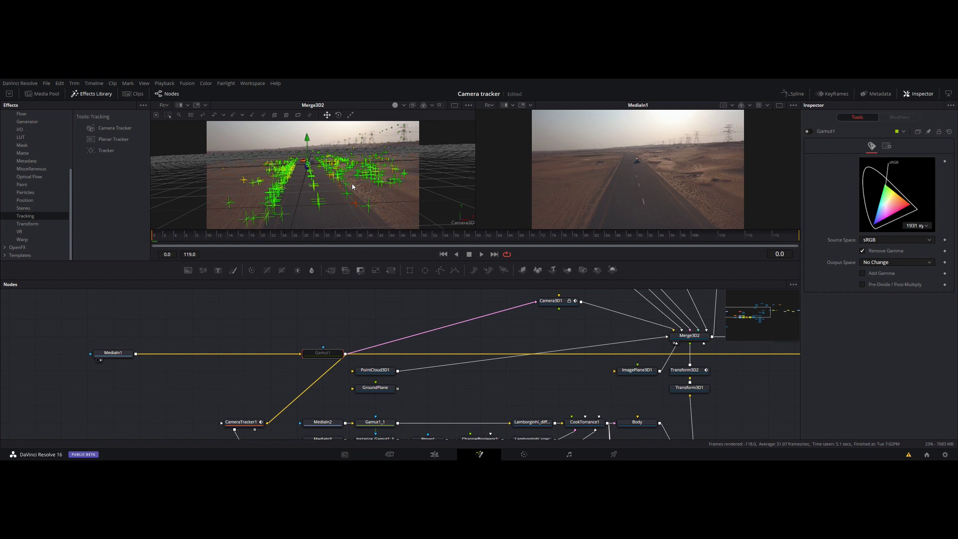
Read the auto_415 locator's Translation values in the Inspector
{"action": "left_click_drag", "start_coordinate": [550, 333], "coordinate": [296, 400]}
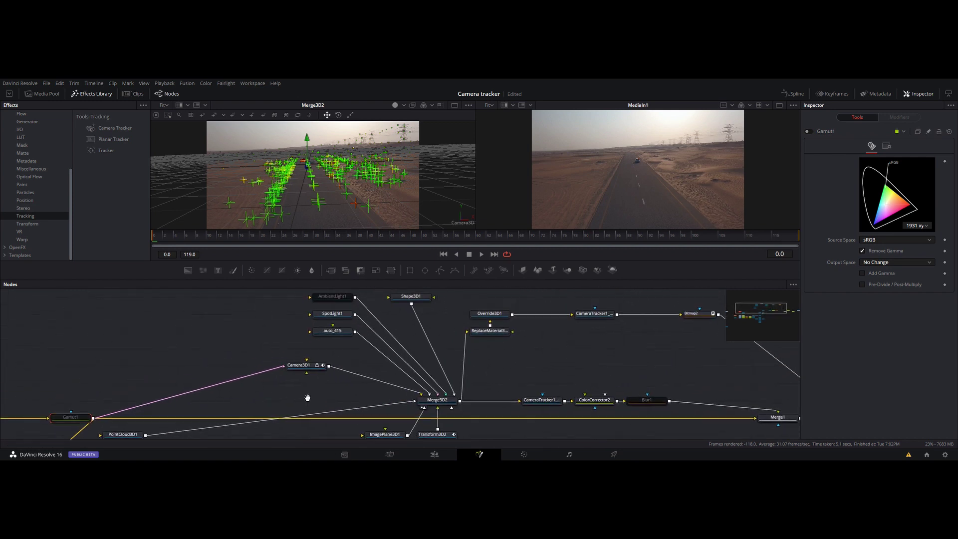
{"action": "left_click", "coordinate": [330, 333]}
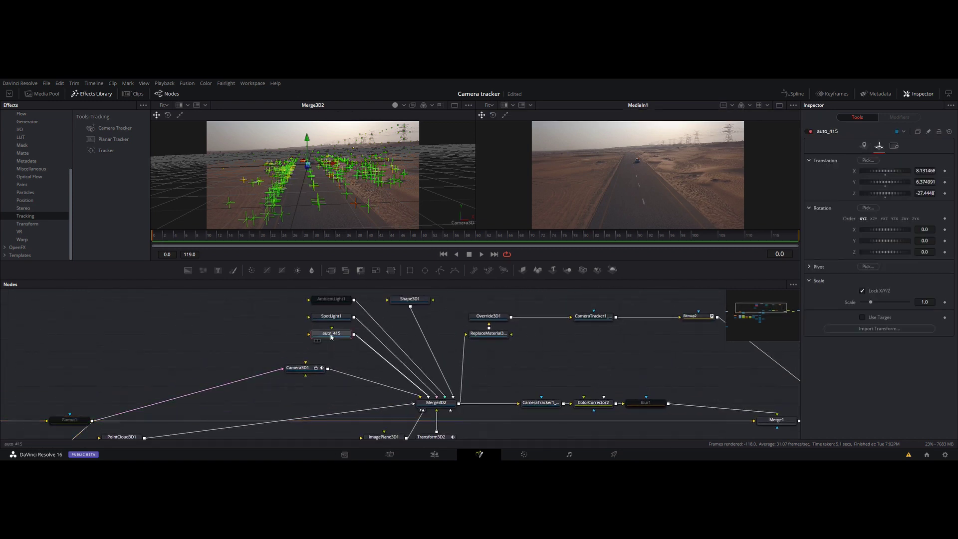
{"action": "left_click_drag", "start_coordinate": [258, 317], "coordinate": [295, 310]}
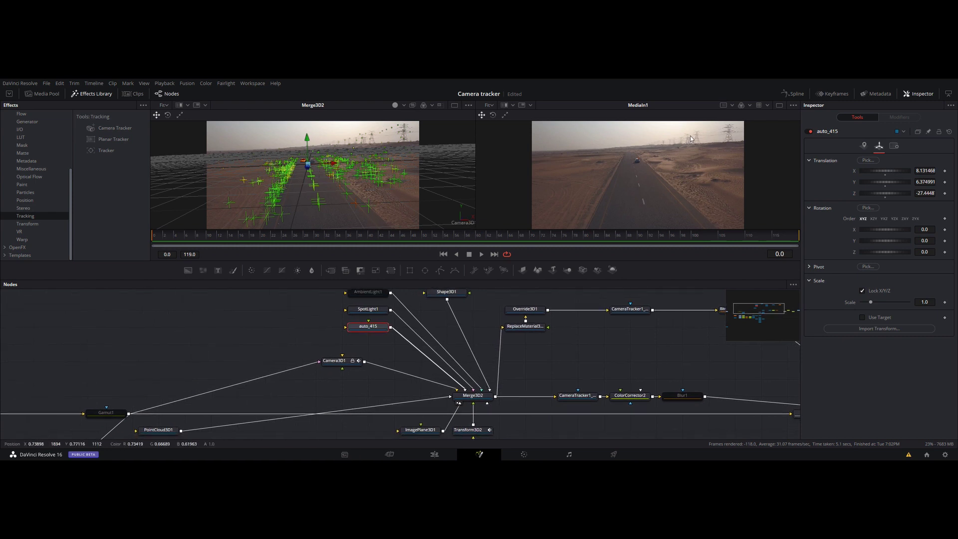
{"action": "scroll", "coordinate": [720, 142], "scroll_direction": "up", "scroll_amount": 2}
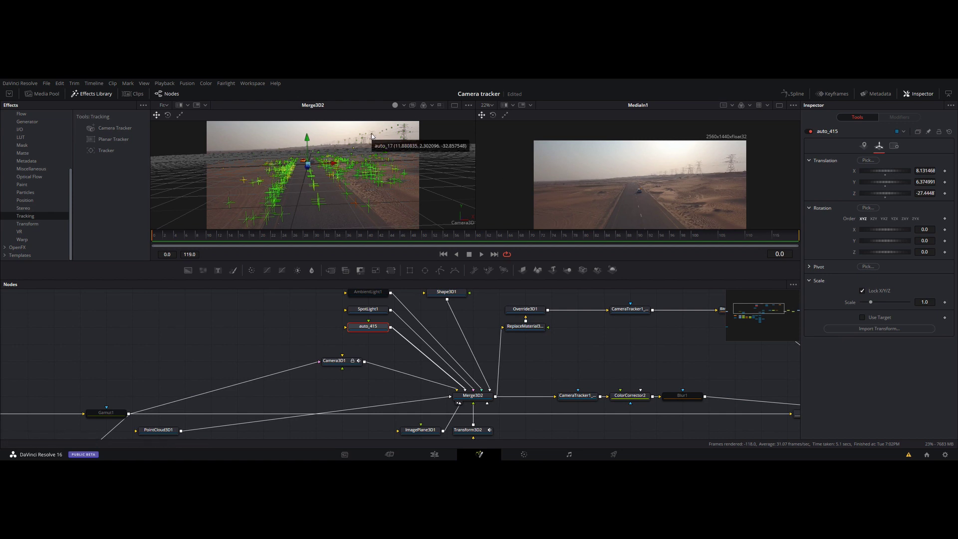
Create a new locator at a tracked point near the horizon
{"action": "left_click", "coordinate": [372, 136]}
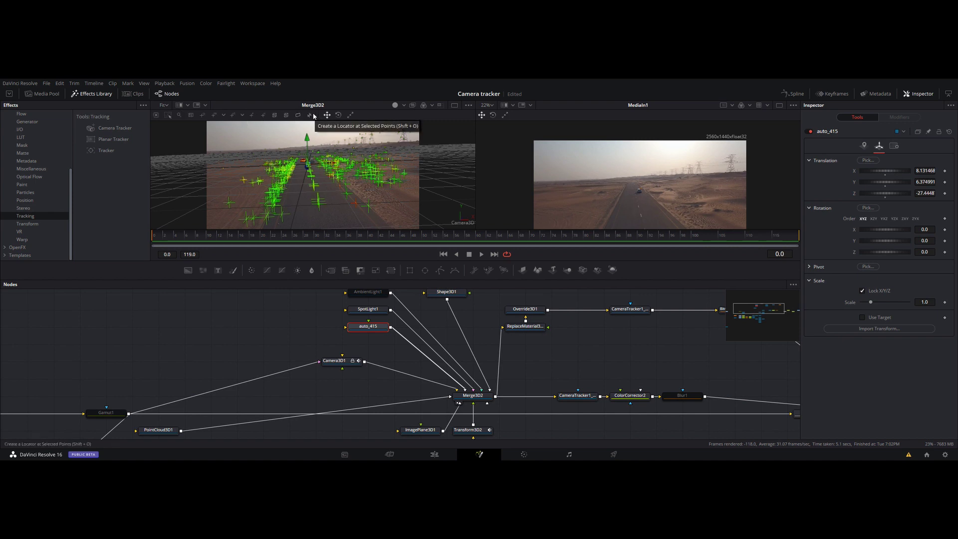
{"action": "left_click", "coordinate": [314, 116]}
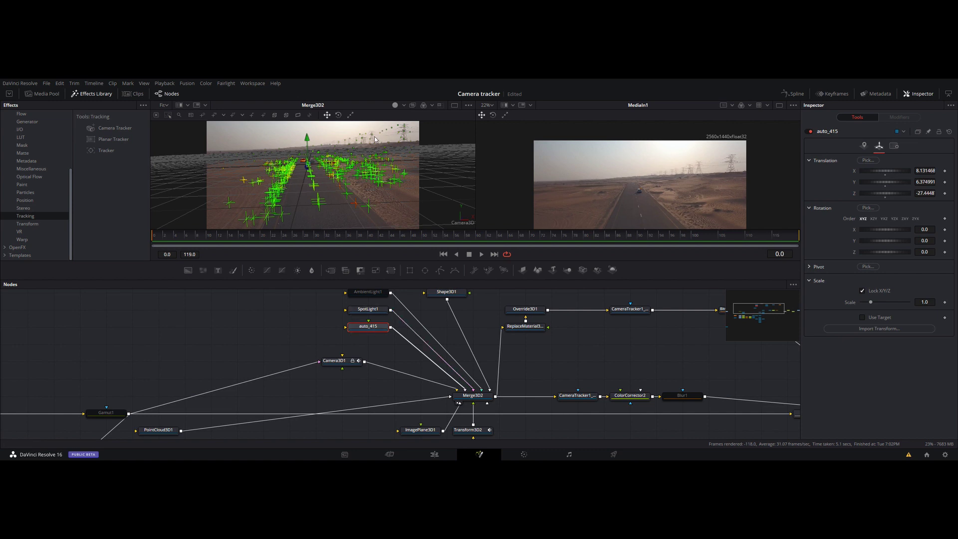
{"action": "left_click", "coordinate": [357, 328]}
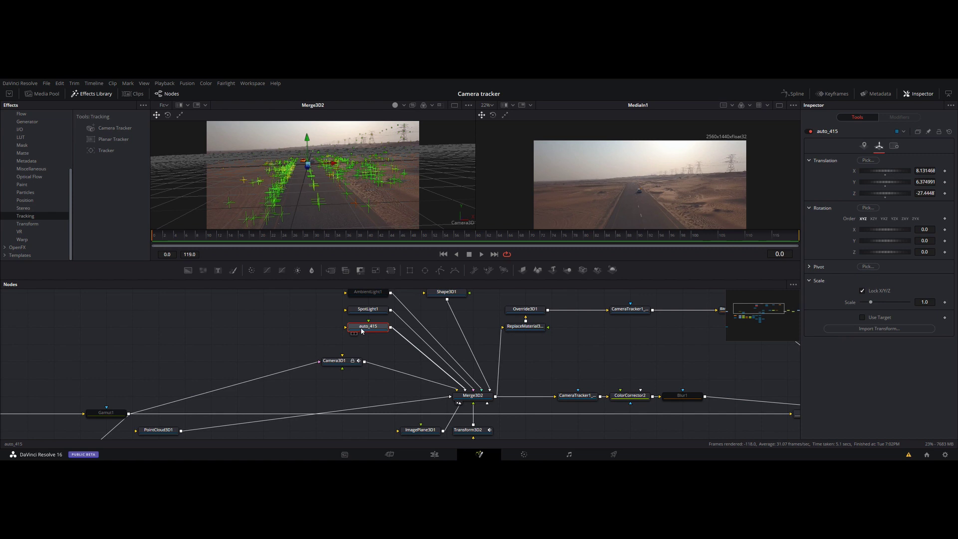
Inspect SpotLight1's translation 6.660881, 8.395459, -27.4343 and rotation -15.7, 159.1, 0 unchanged, then reselect tracked points
{"action": "left_click", "coordinate": [375, 311]}
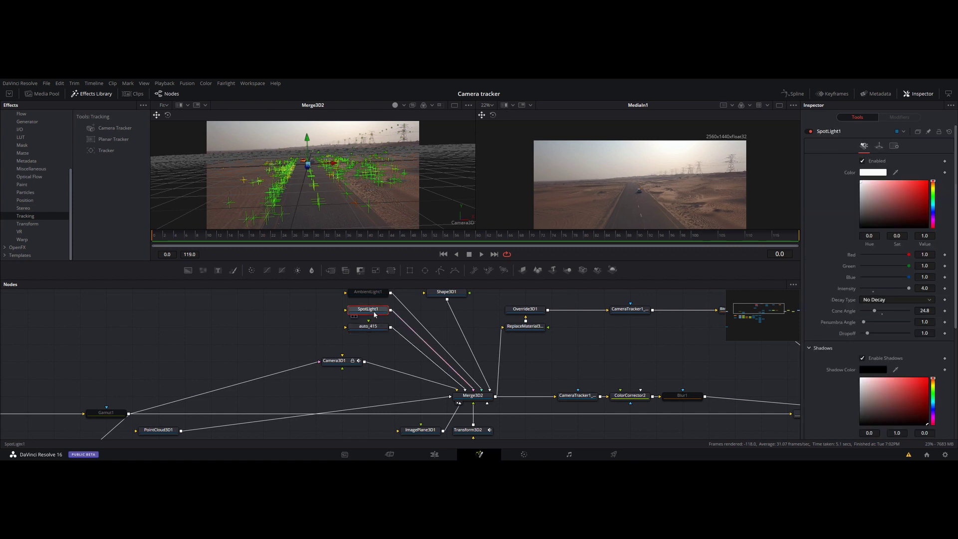
{"action": "left_click", "coordinate": [879, 148]}
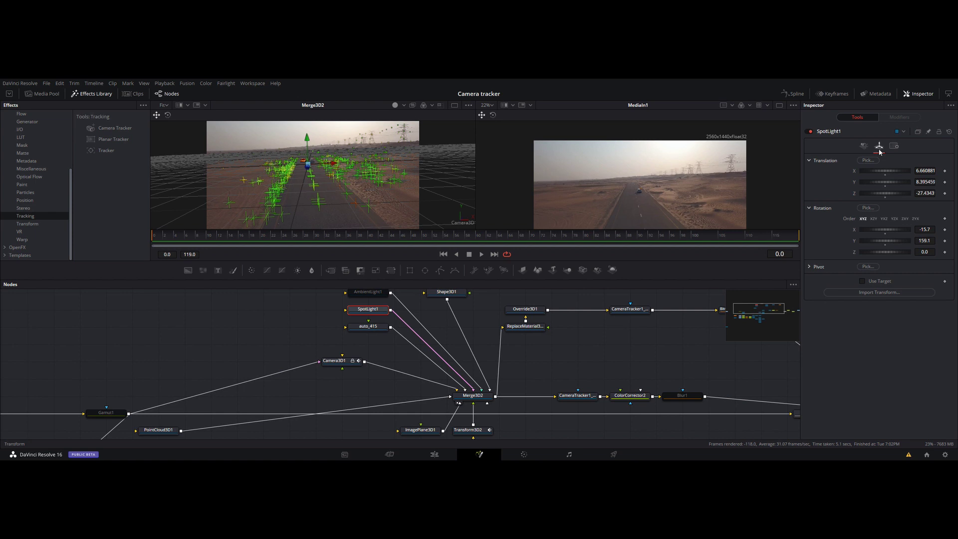
{"action": "right_click", "coordinate": [831, 165]}
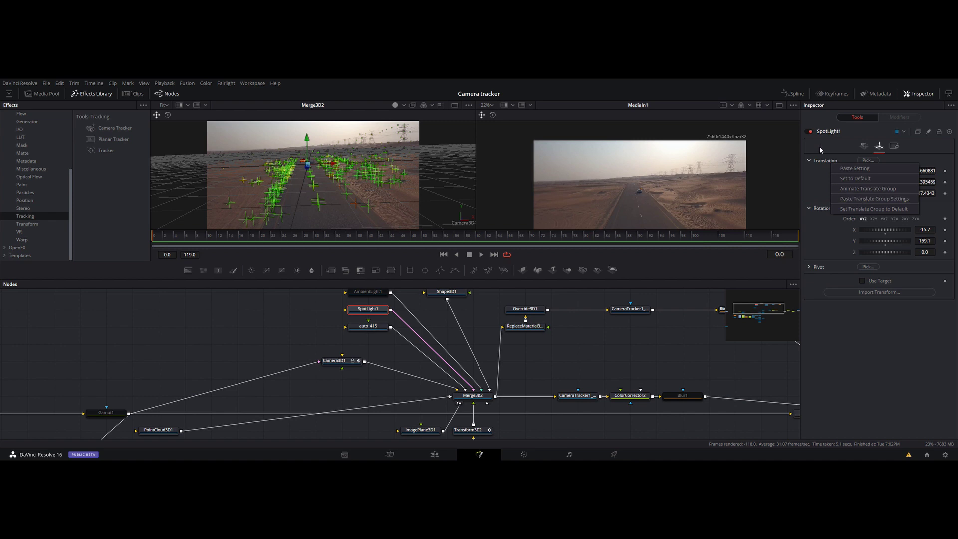
{"action": "left_click", "coordinate": [859, 199]}
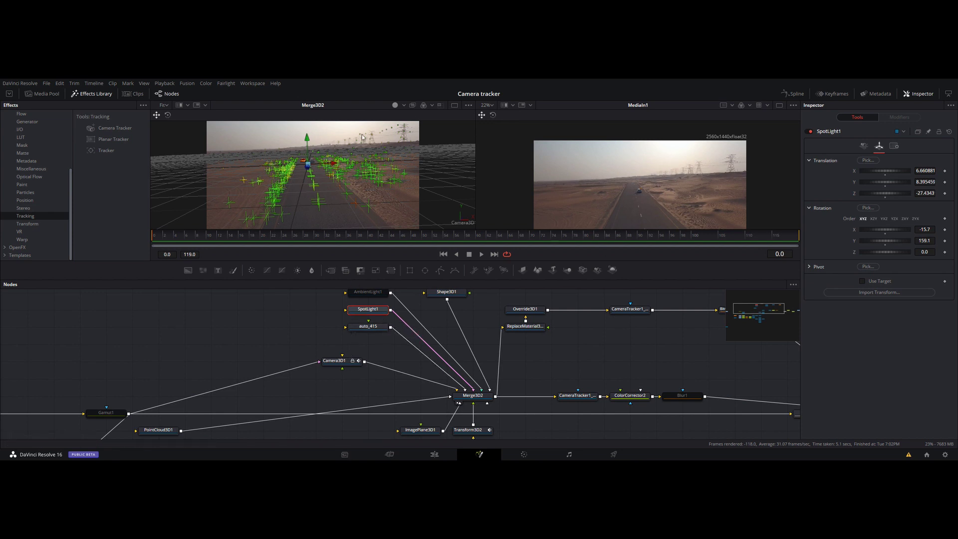
{"action": "left_click", "coordinate": [392, 130]}
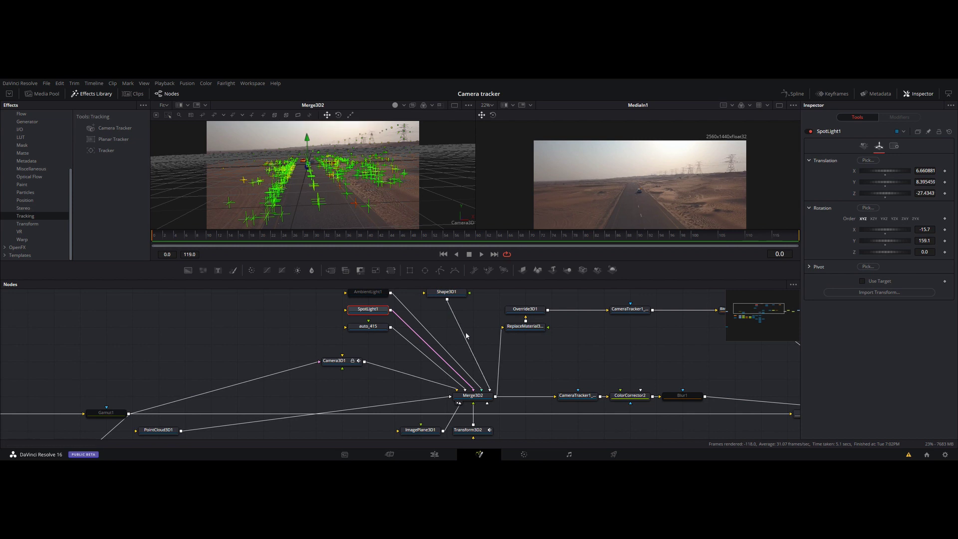
Show Transform3D1's output instead of Merge3D3 in the left viewer, orbited to reveal the wireframe ground grid
{"action": "scroll", "coordinate": [468, 319], "scroll_direction": "down", "scroll_amount": 2}
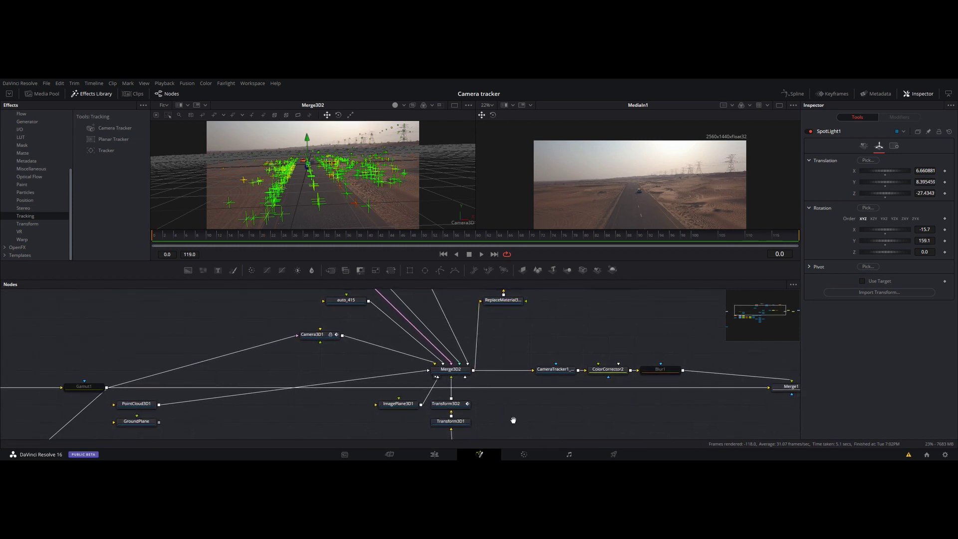
{"action": "mouse_move", "coordinate": [514, 420]}
{"action": "left_mouse_down"}
{"action": "mouse_move", "coordinate": [495, 367]}
{"action": "mouse_move", "coordinate": [529, 333]}
{"action": "left_mouse_up"}
{"action": "scroll", "coordinate": [534, 345], "scroll_direction": "left", "scroll_amount": 5}
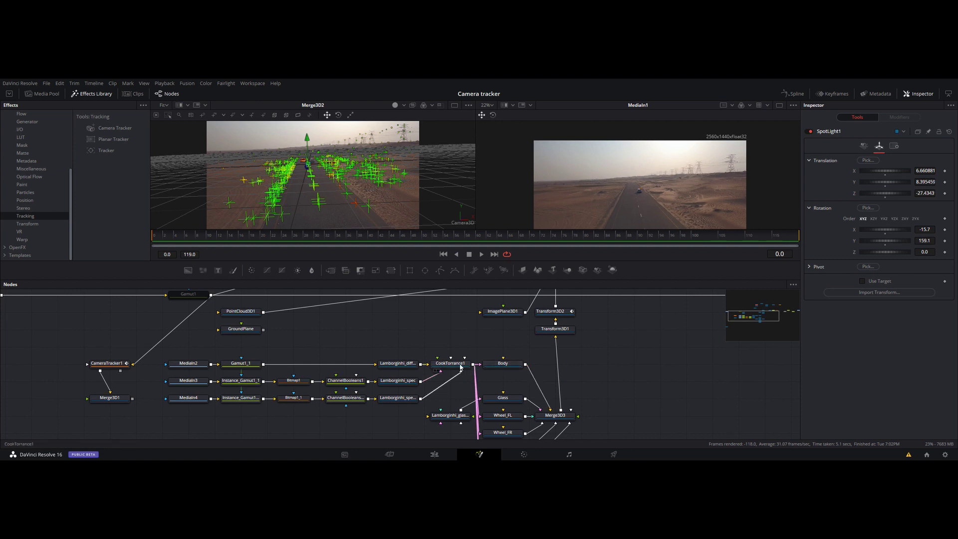
{"action": "left_click_drag", "start_coordinate": [460, 366], "coordinate": [306, 308]}
{"action": "left_click_drag", "start_coordinate": [402, 356], "coordinate": [339, 206]}
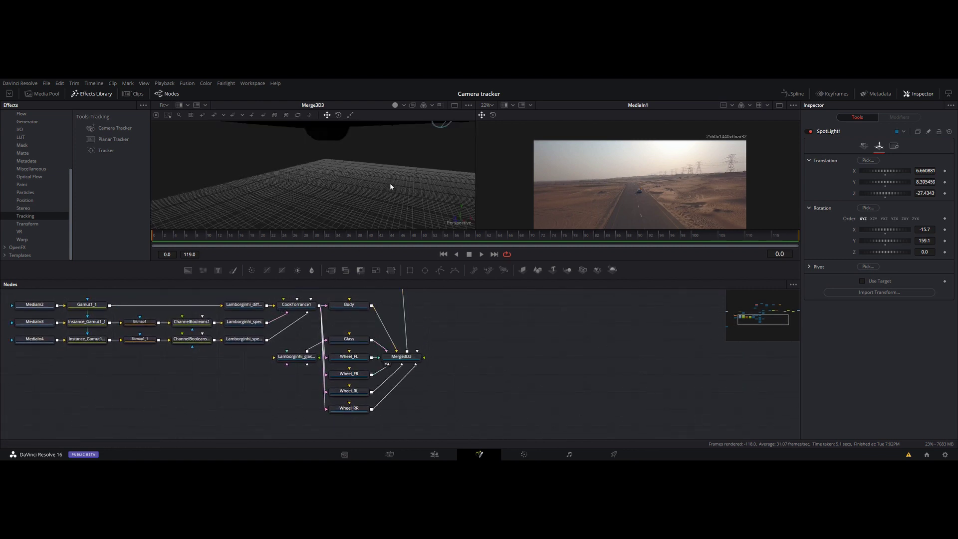
{"action": "left_click_drag", "start_coordinate": [464, 346], "coordinate": [471, 456]}
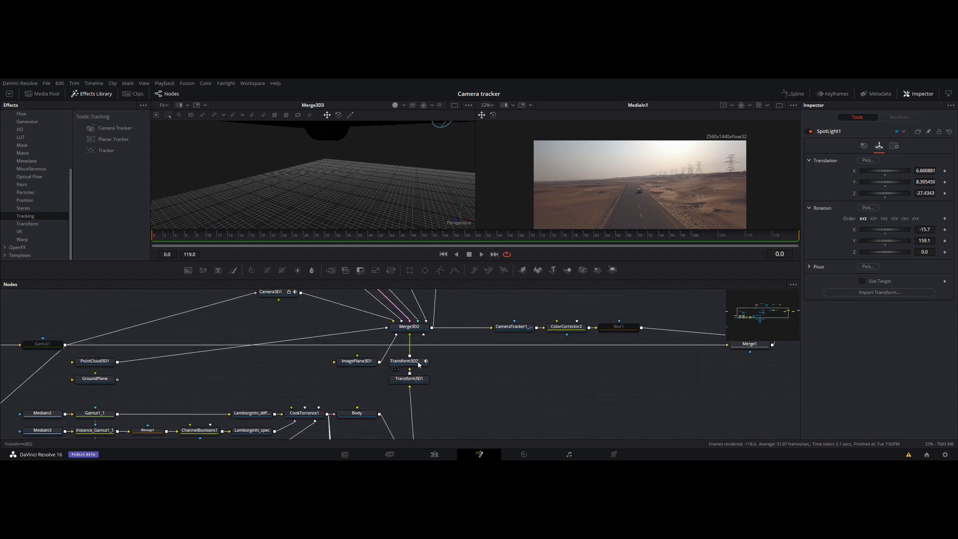
{"action": "left_click_drag", "start_coordinate": [410, 378], "coordinate": [366, 205]}
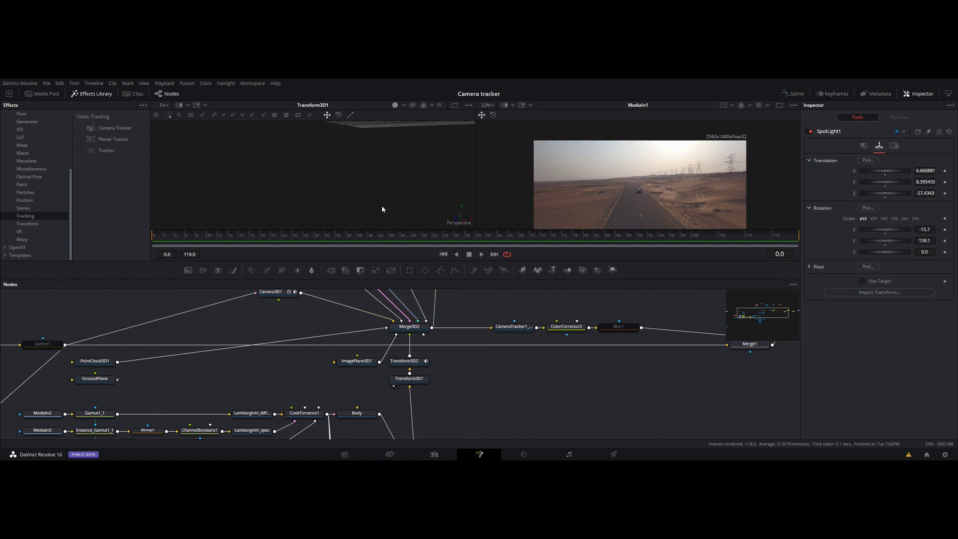
{"action": "mouse_move", "coordinate": [383, 209]}
{"action": "left_mouse_down"}
{"action": "mouse_move", "coordinate": [346, 198]}
{"action": "mouse_move", "coordinate": [320, 174]}
{"action": "mouse_move", "coordinate": [344, 185]}
{"action": "mouse_move", "coordinate": [337, 199]}
{"action": "left_mouse_up"}
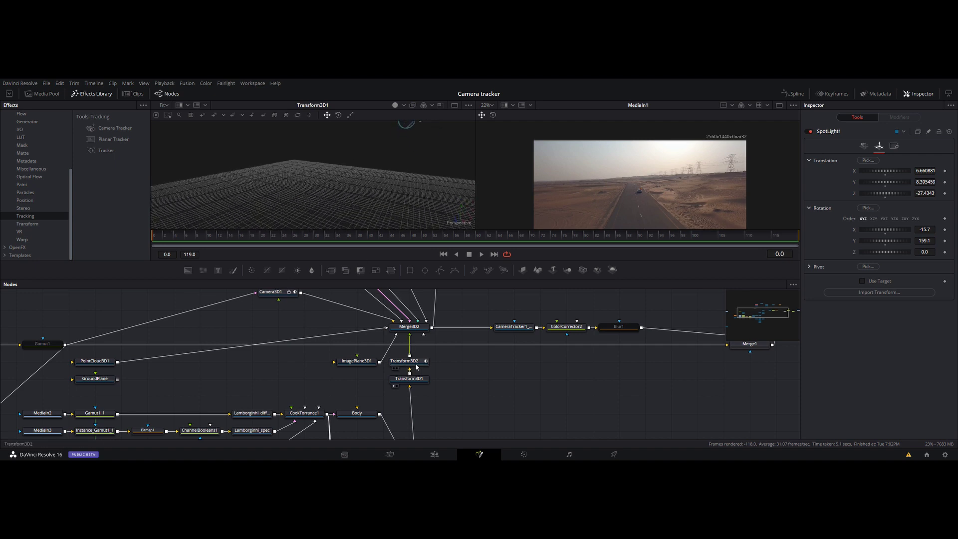
Select Transform3D2, frame the car, and orbit to a side-on view
{"action": "left_click", "coordinate": [408, 367]}
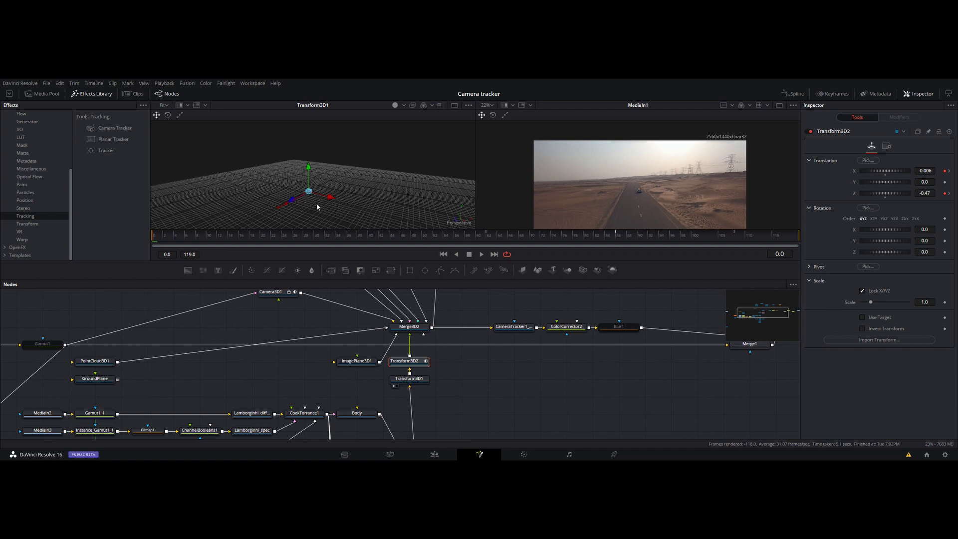
{"action": "key", "text": "f"}
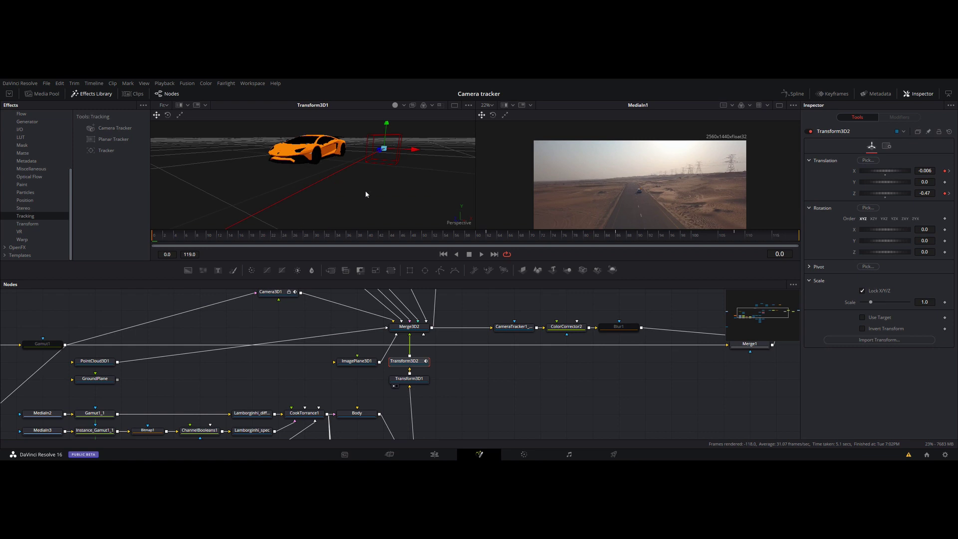
{"action": "scroll", "coordinate": [366, 195], "scroll_direction": "down", "scroll_amount": 2}
{"action": "mouse_move", "coordinate": [357, 197]}
{"action": "left_mouse_down"}
{"action": "mouse_move", "coordinate": [475, 209]}
{"action": "mouse_move", "coordinate": [301, 199]}
{"action": "left_mouse_up"}
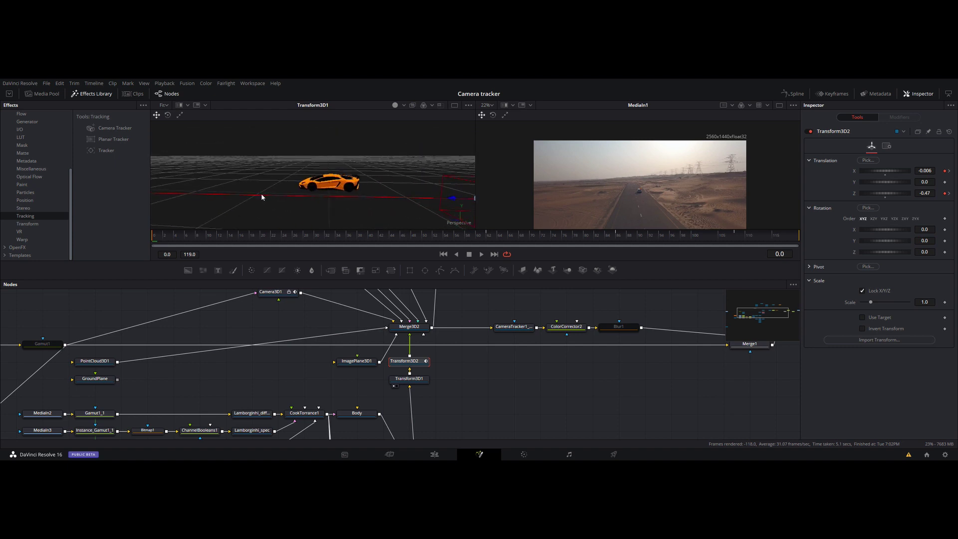
Bring up the Gamut1 node's colour space settings
{"action": "left_click_drag", "start_coordinate": [259, 389], "coordinate": [366, 361]}
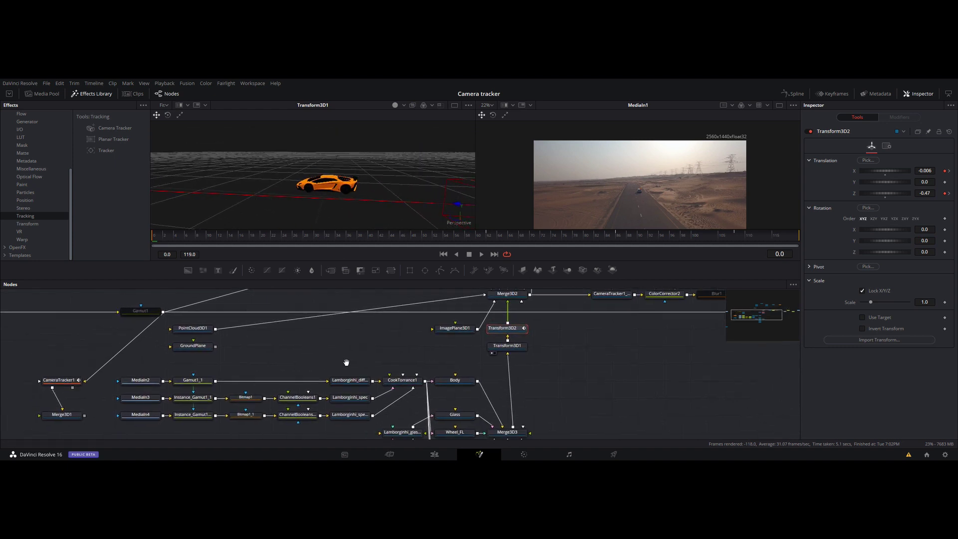
{"action": "left_click", "coordinate": [166, 320]}
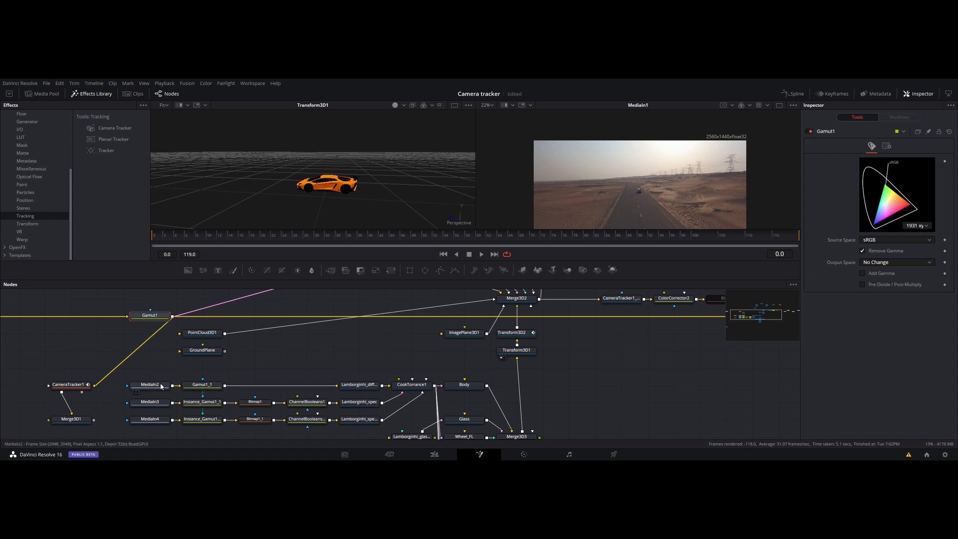
{"action": "scroll", "coordinate": [289, 357], "scroll_direction": "right", "scroll_amount": 5}
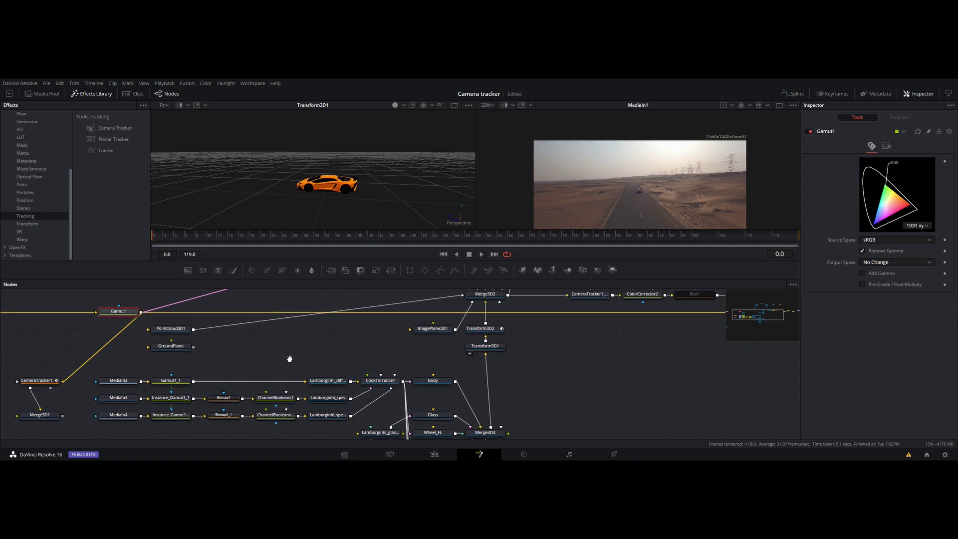
{"action": "scroll", "coordinate": [465, 325], "scroll_direction": "up", "scroll_amount": 2}
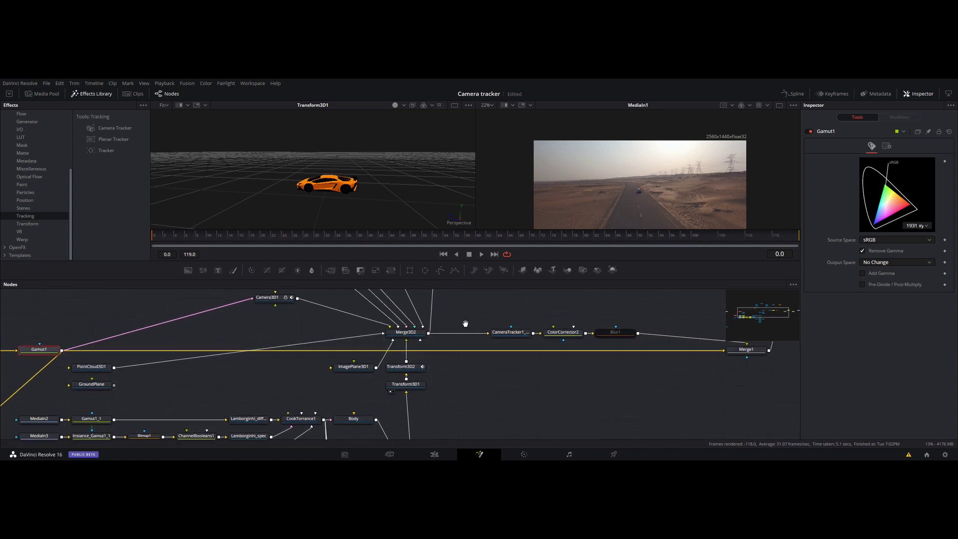
Review Transform3D1's scale 0.0005, Merge3D2's light pass-through, and Transform3D2's transform settings
{"action": "left_click", "coordinate": [412, 391]}
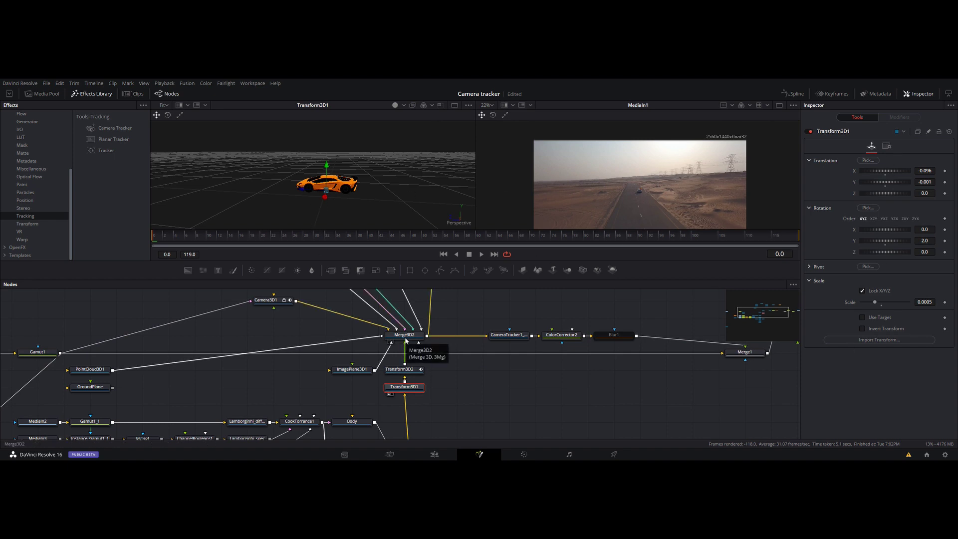
{"action": "left_click", "coordinate": [390, 339]}
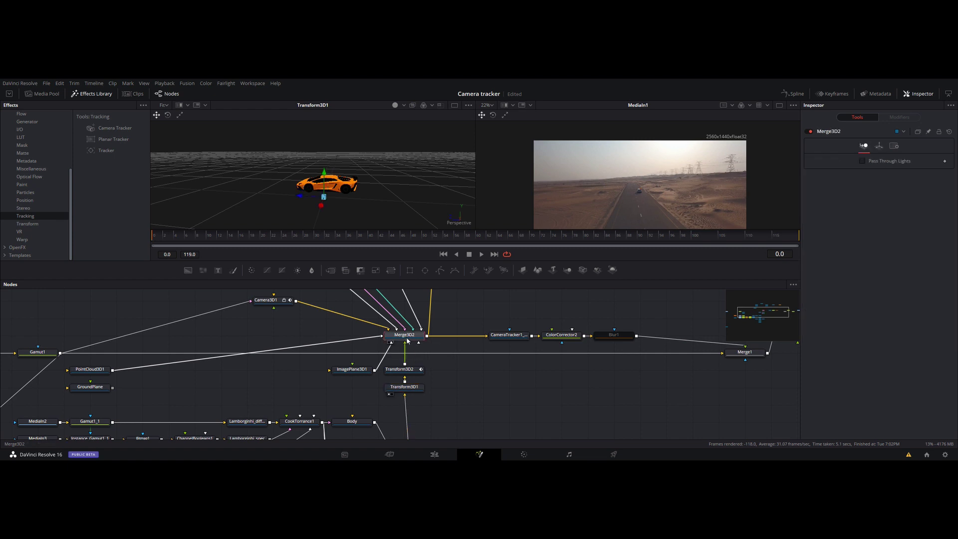
{"action": "left_click", "coordinate": [409, 372]}
{"action": "scroll", "coordinate": [328, 205], "scroll_direction": "down", "scroll_amount": 3}
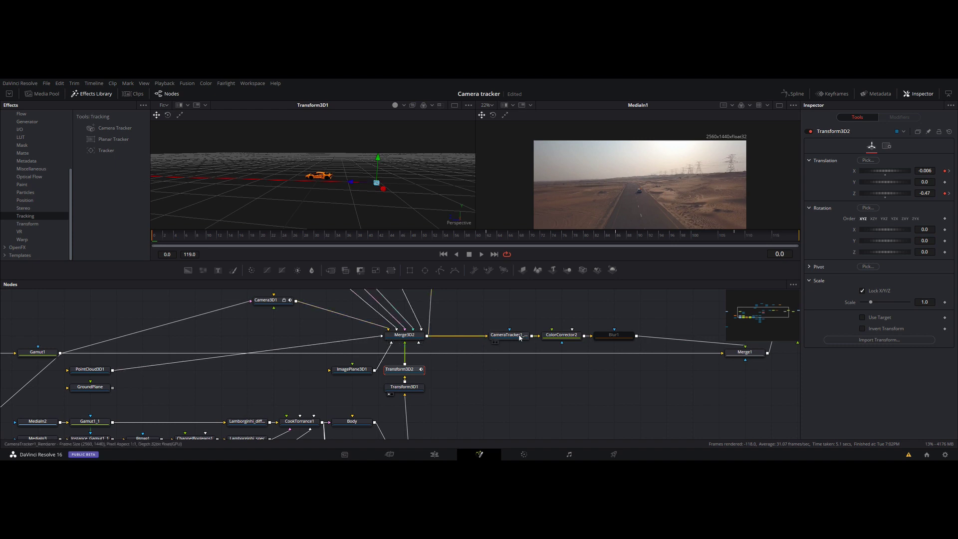
View CameraTracker1's render in the right viewer and scrub from frame 67 to frame 54
{"action": "left_click_drag", "start_coordinate": [520, 338], "coordinate": [632, 201]}
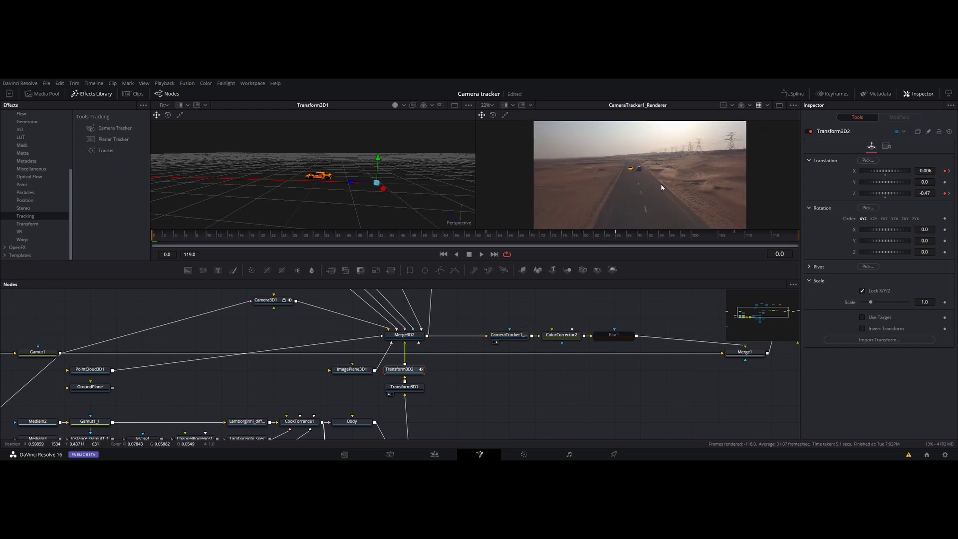
{"action": "left_click", "coordinate": [516, 238]}
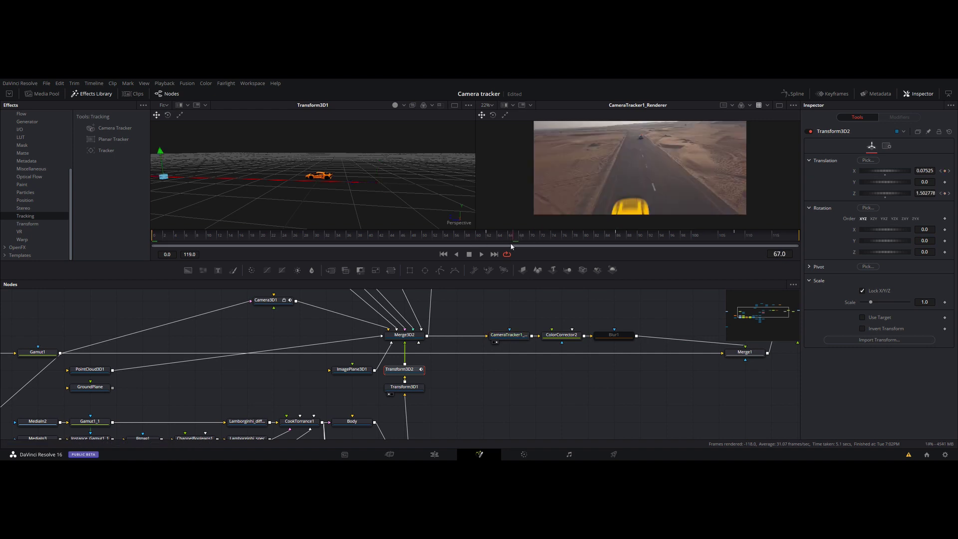
{"action": "left_click_drag", "start_coordinate": [452, 243], "coordinate": [425, 246]}
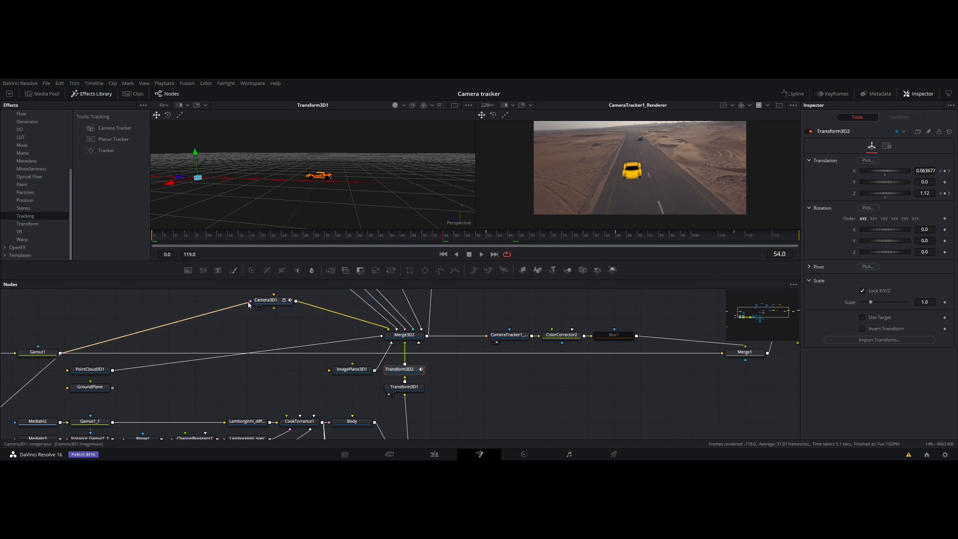
Disconnect the Gamut1 footage from Camera3D1's image input and select CameraTracker1
{"action": "left_click_drag", "start_coordinate": [250, 303], "coordinate": [225, 314]}
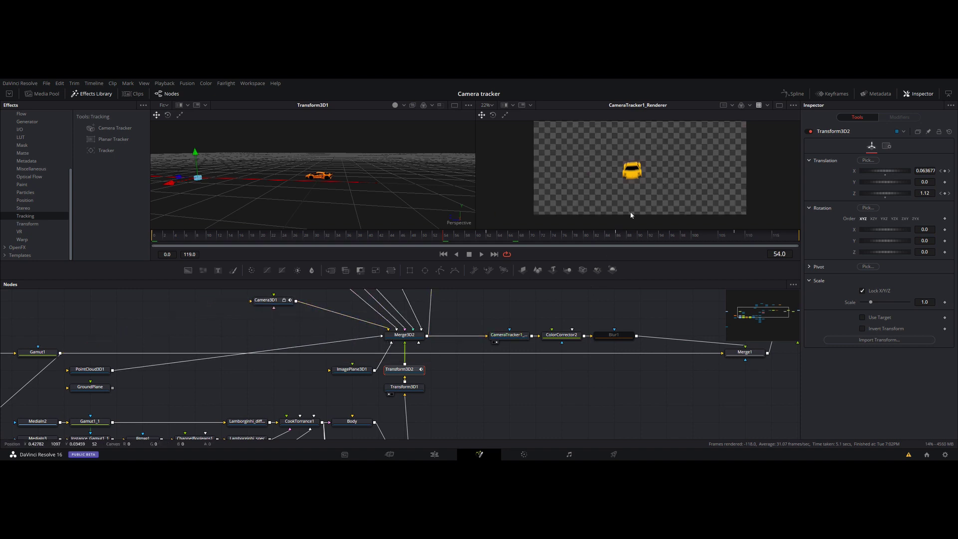
{"action": "scroll", "coordinate": [500, 319], "scroll_direction": "right", "scroll_amount": 3}
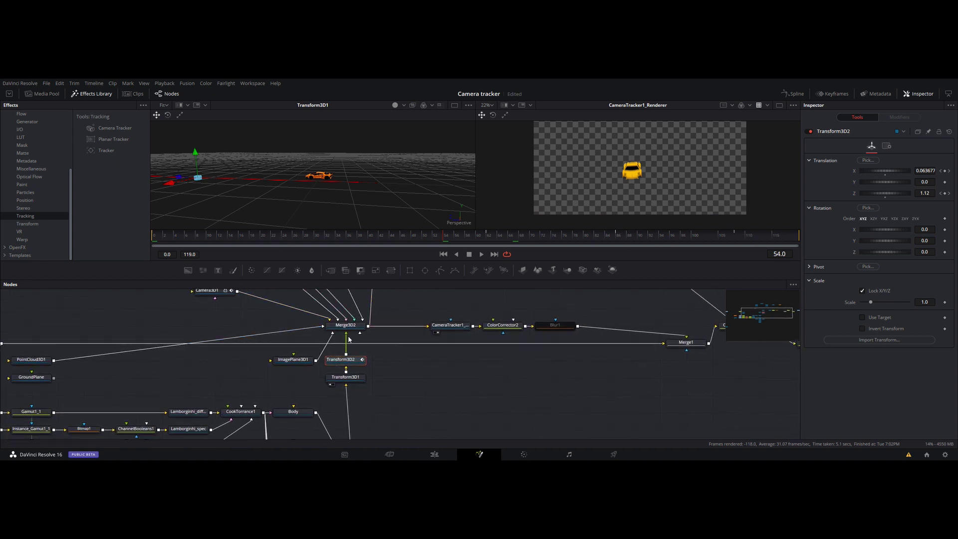
{"action": "mouse_move", "coordinate": [692, 347]}
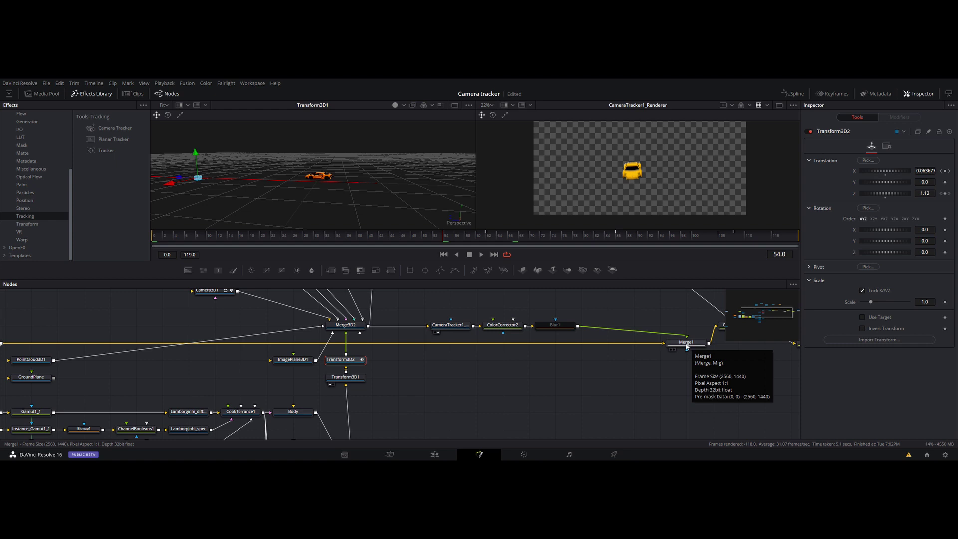
{"action": "left_click", "coordinate": [453, 329]}
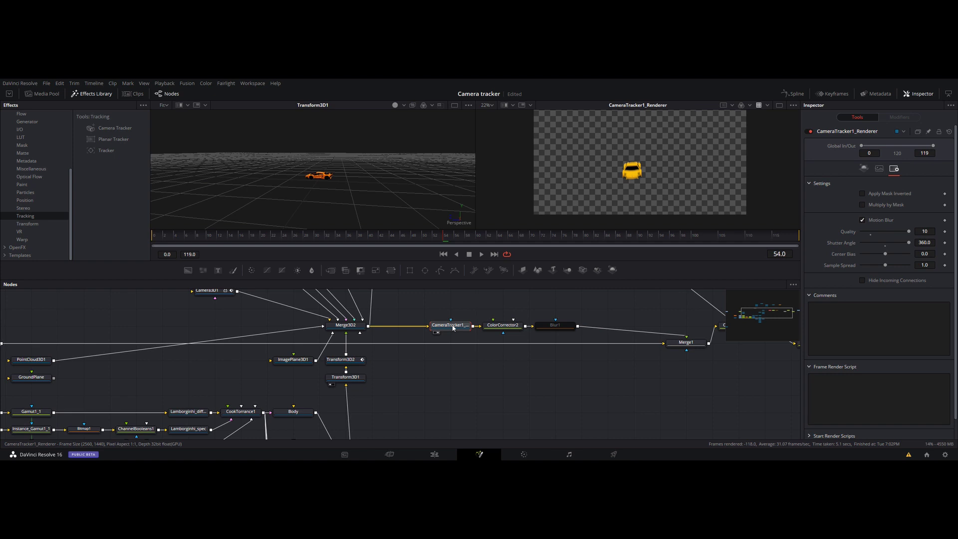
Check ColorCorrector2's settings and view the Merge1 desert road composite
{"action": "left_click", "coordinate": [504, 327]}
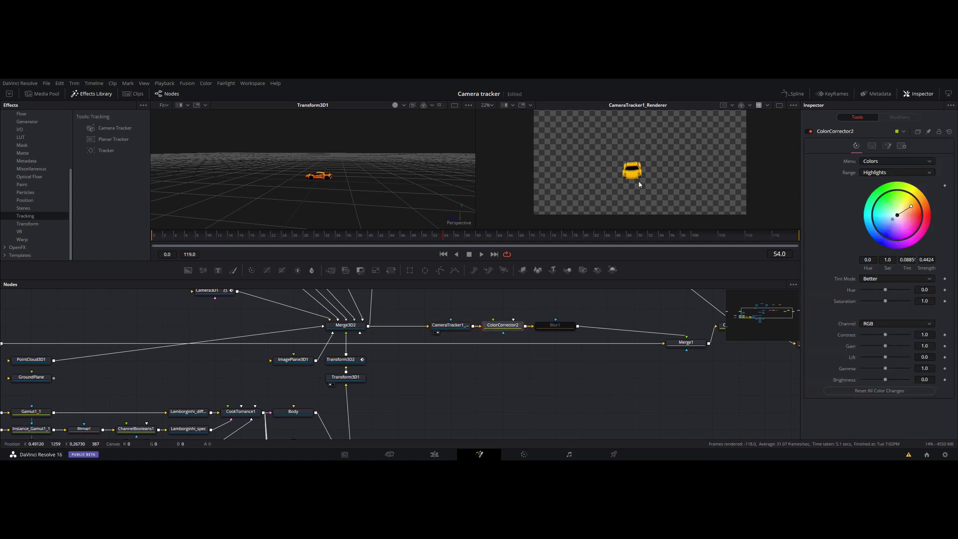
{"action": "scroll", "coordinate": [605, 306], "scroll_direction": "up", "scroll_amount": 2}
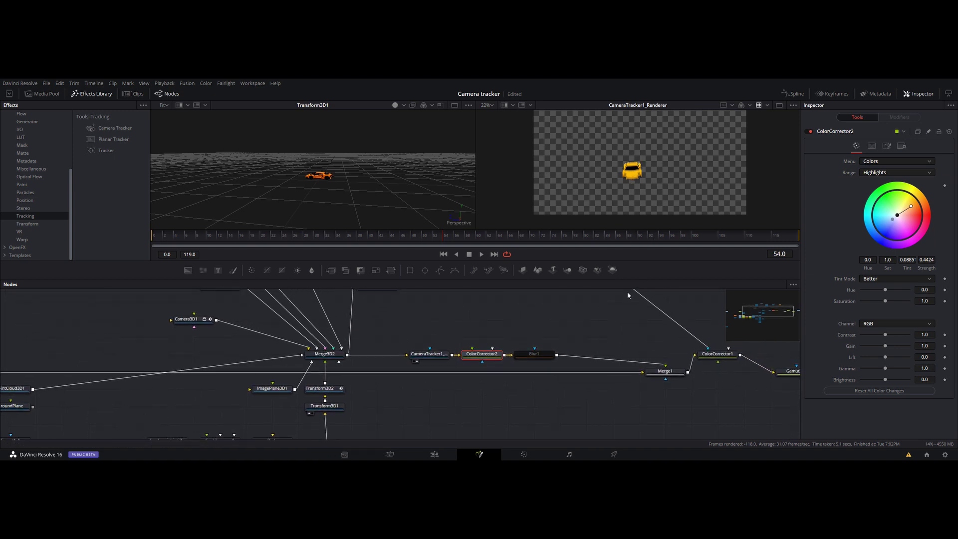
{"action": "key", "text": "2"}
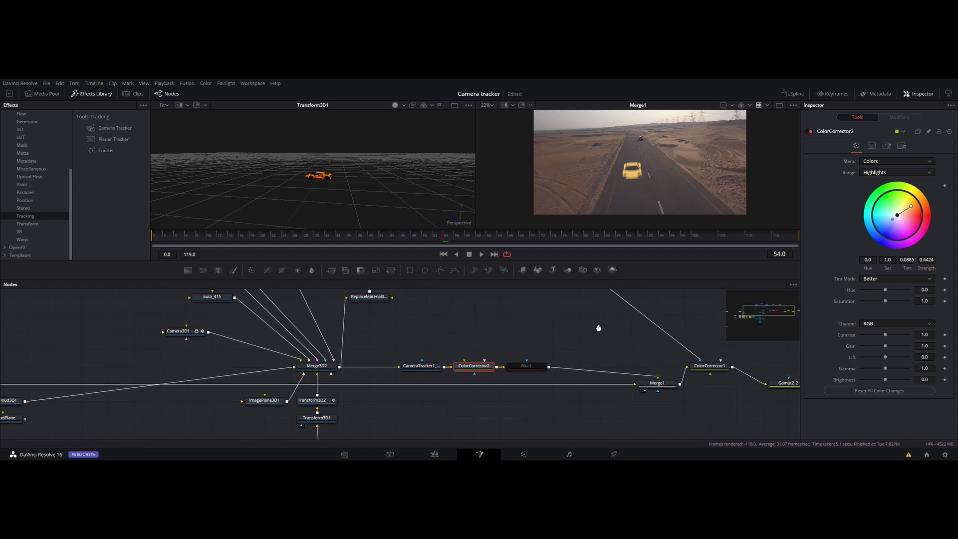
{"action": "scroll", "coordinate": [598, 328], "scroll_direction": "up", "scroll_amount": 3}
{"action": "scroll", "coordinate": [567, 368], "scroll_direction": "right", "scroll_amount": 3}
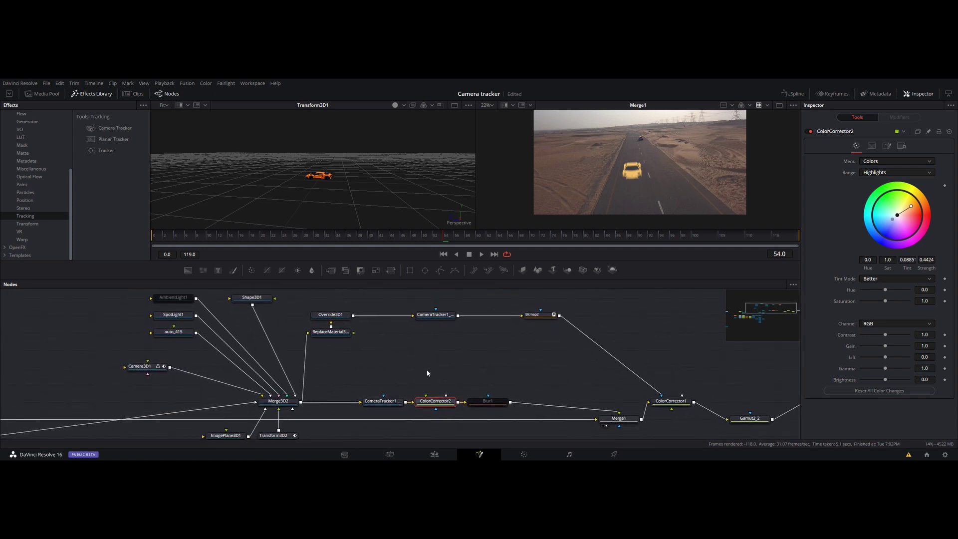
{"action": "scroll", "coordinate": [428, 349], "scroll_direction": "left", "scroll_amount": 5}
{"action": "scroll", "coordinate": [399, 324], "scroll_direction": "up", "scroll_amount": 1}
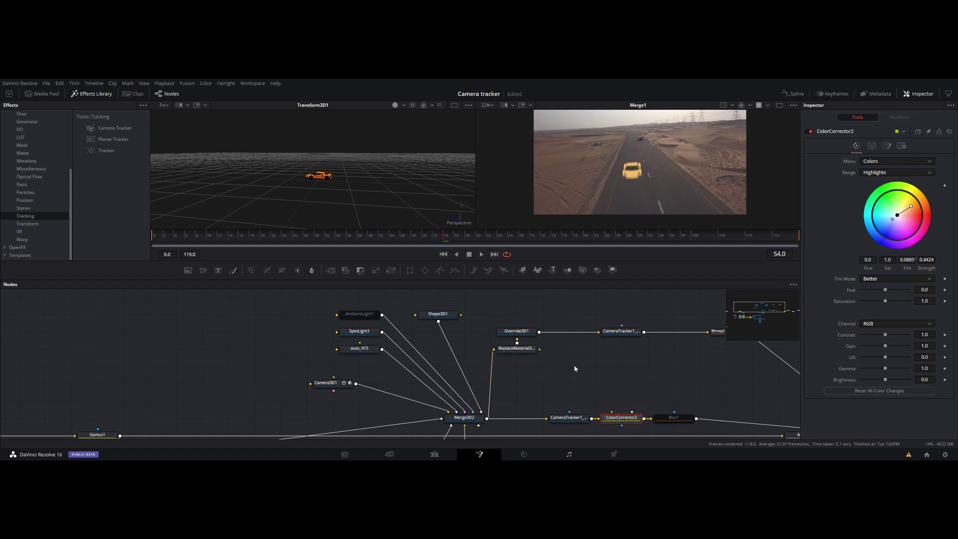
View Bitmap2's white car matte and ColorCorrector1's graded output and settings
{"action": "left_click_drag", "start_coordinate": [575, 369], "coordinate": [385, 370]}
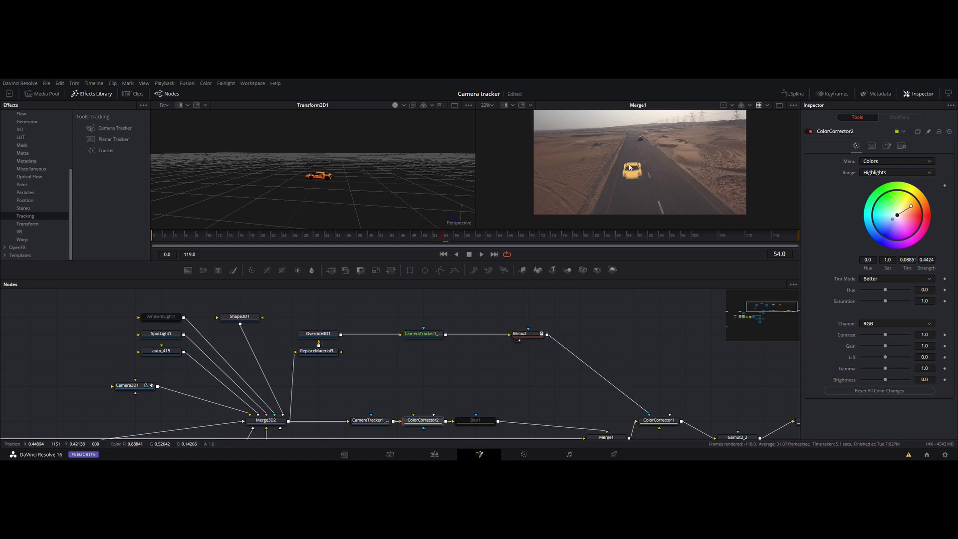
{"action": "left_click", "coordinate": [520, 340]}
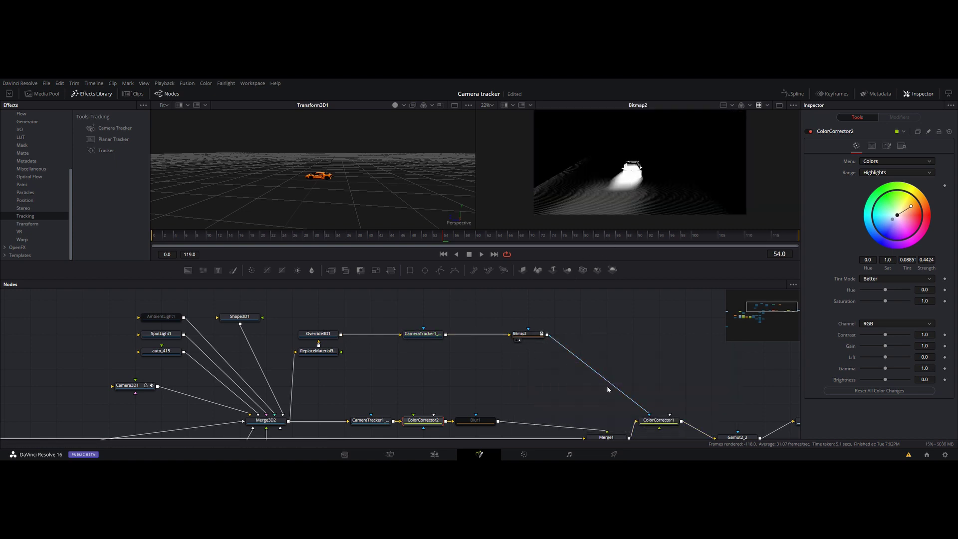
{"action": "left_click", "coordinate": [648, 428]}
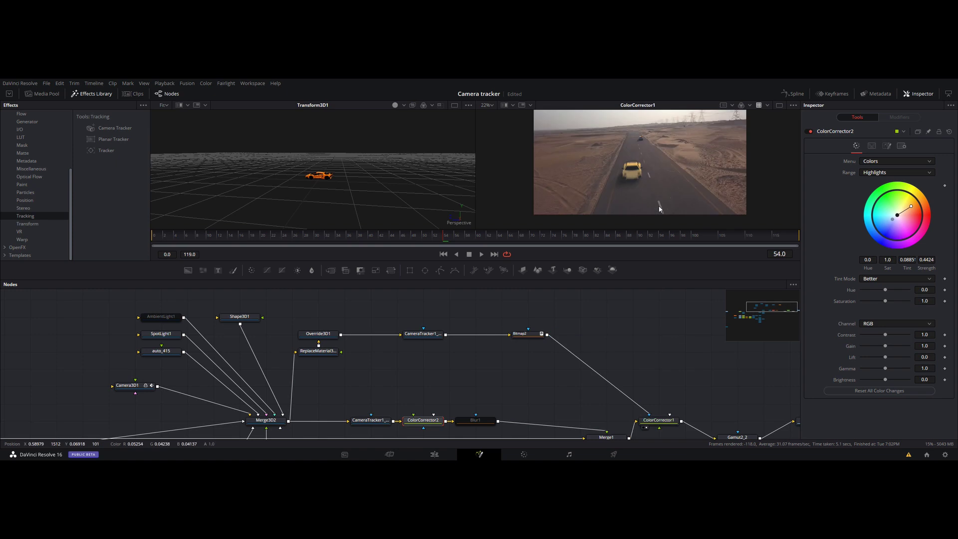
{"action": "left_click_drag", "start_coordinate": [668, 360], "coordinate": [588, 299]}
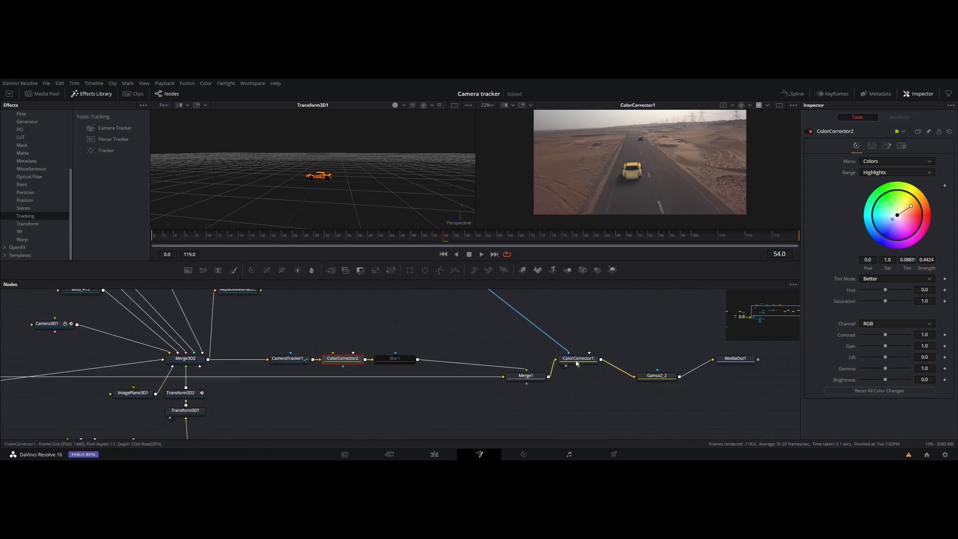
{"action": "left_click", "coordinate": [577, 364]}
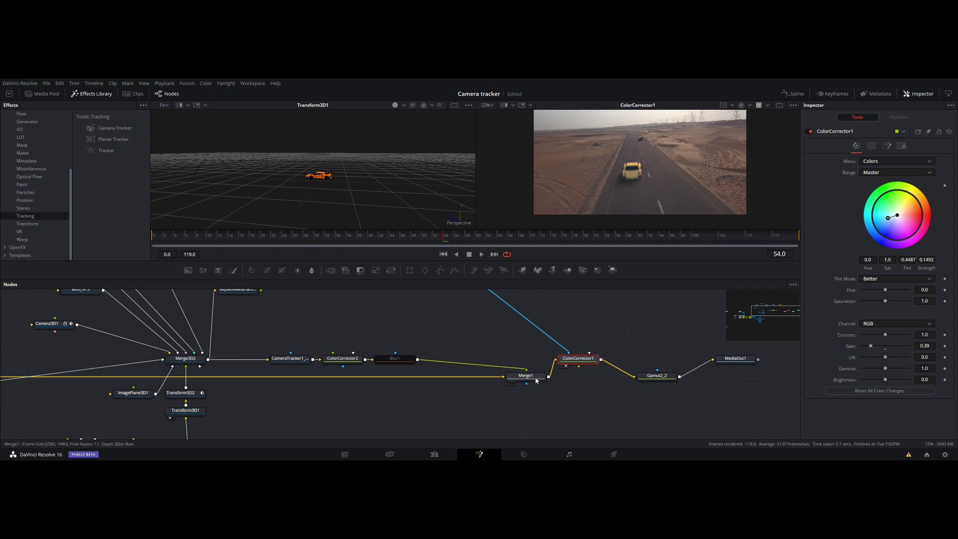
Show the final Gamut2_2 composite in the viewer and select MediaOut1
{"action": "left_click", "coordinate": [295, 359]}
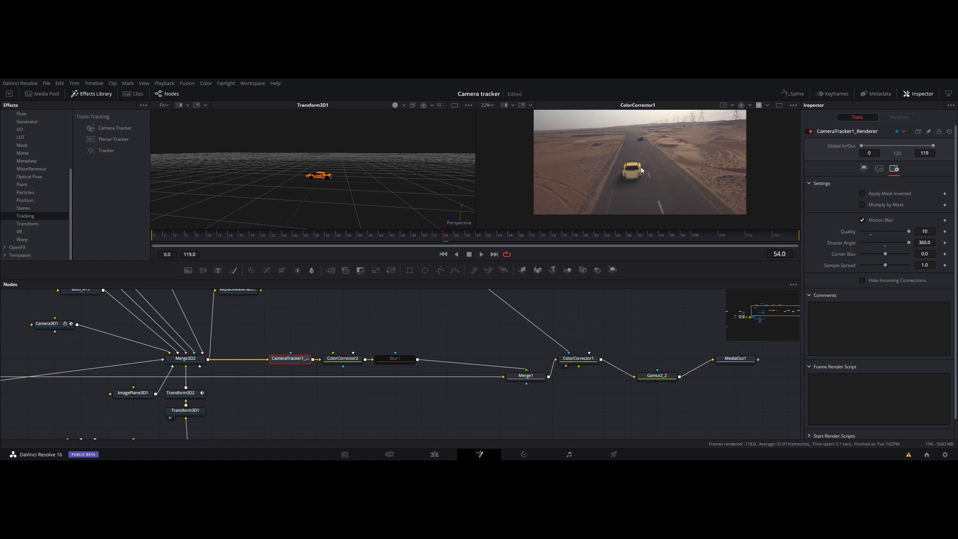
{"action": "key", "text": "2"}
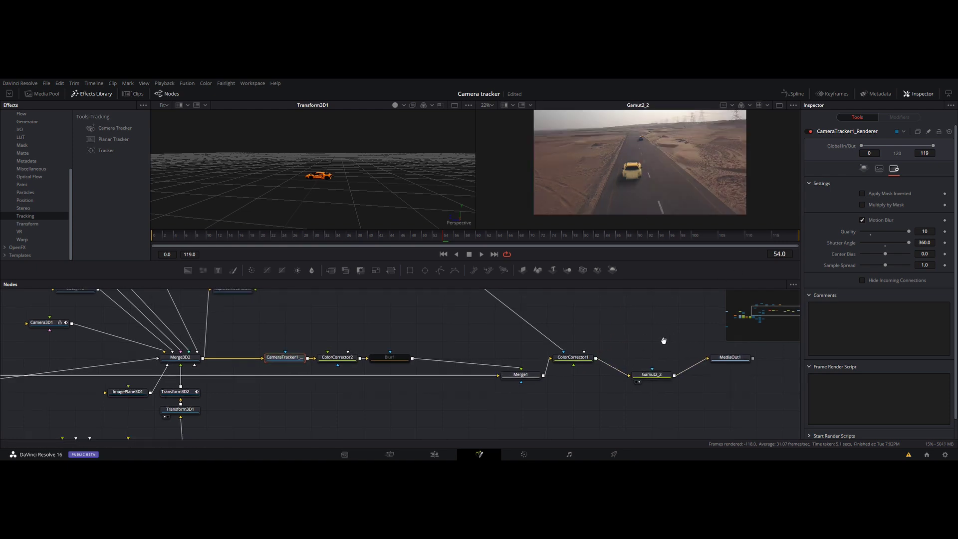
{"action": "left_click_drag", "start_coordinate": [663, 338], "coordinate": [536, 376]}
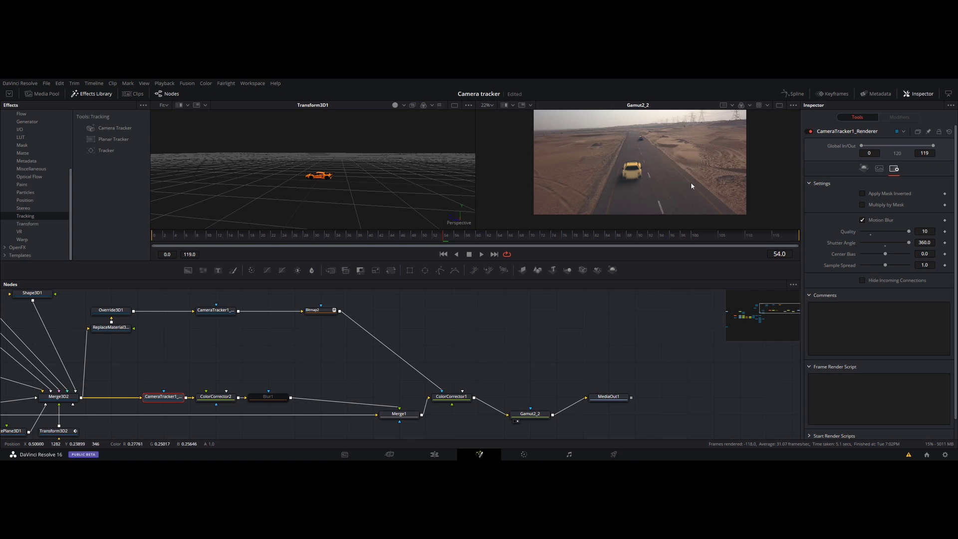
{"action": "left_click", "coordinate": [609, 397]}
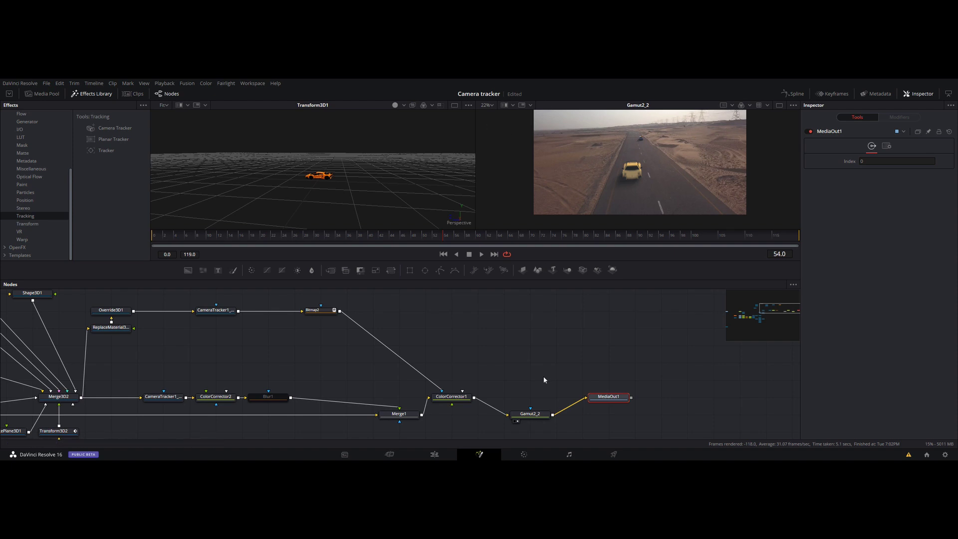
Review the composited car clip on the Edit page, returning the playhead to 00:00:02:01
{"action": "left_click", "coordinate": [437, 453]}
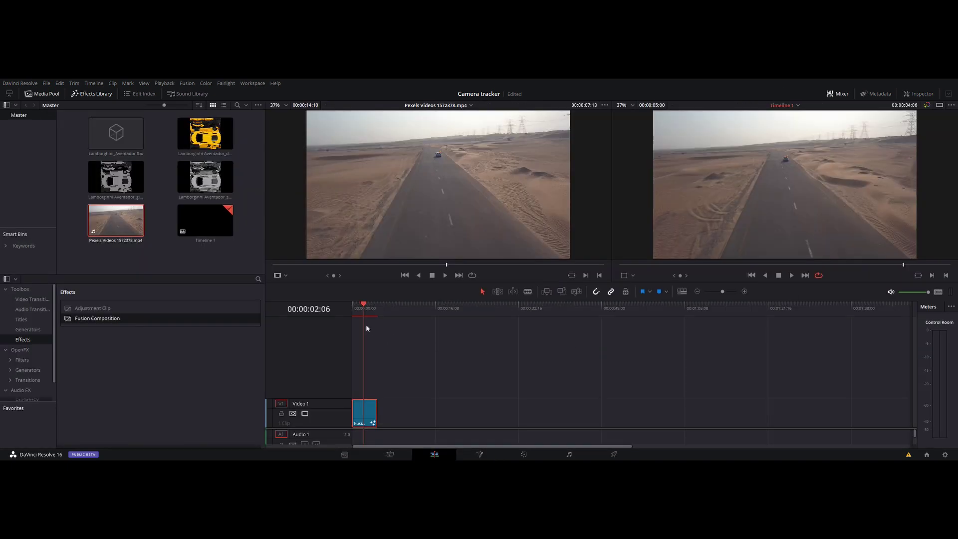
{"action": "left_click_drag", "start_coordinate": [365, 303], "coordinate": [369, 309]}
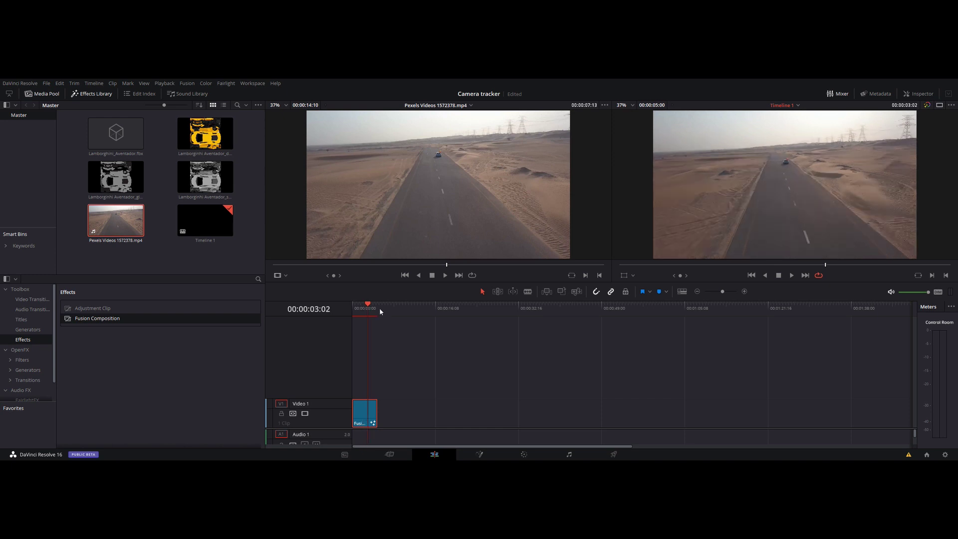
{"action": "left_click", "coordinate": [363, 306]}
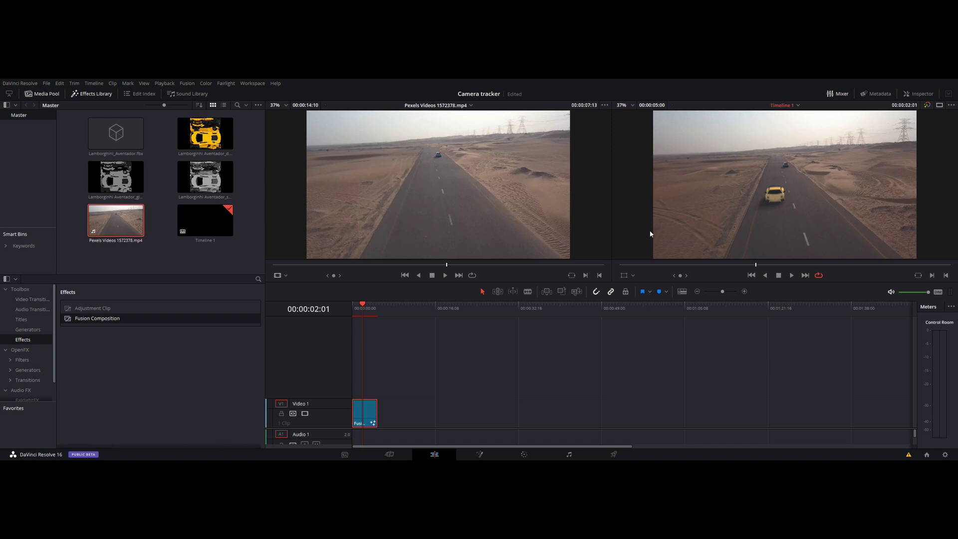
{"action": "mouse_move", "coordinate": [394, 203]}
{"action": "mouse_move", "coordinate": [296, 143]}
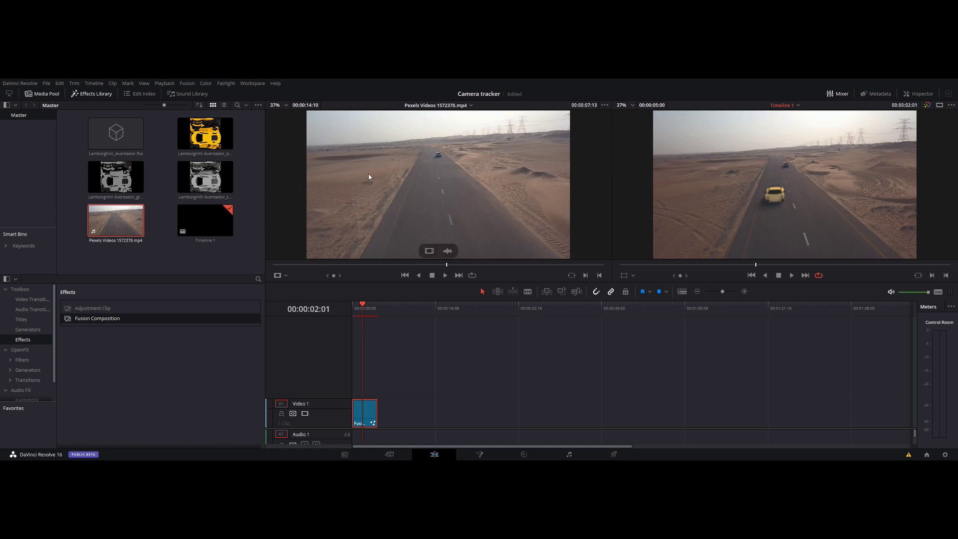